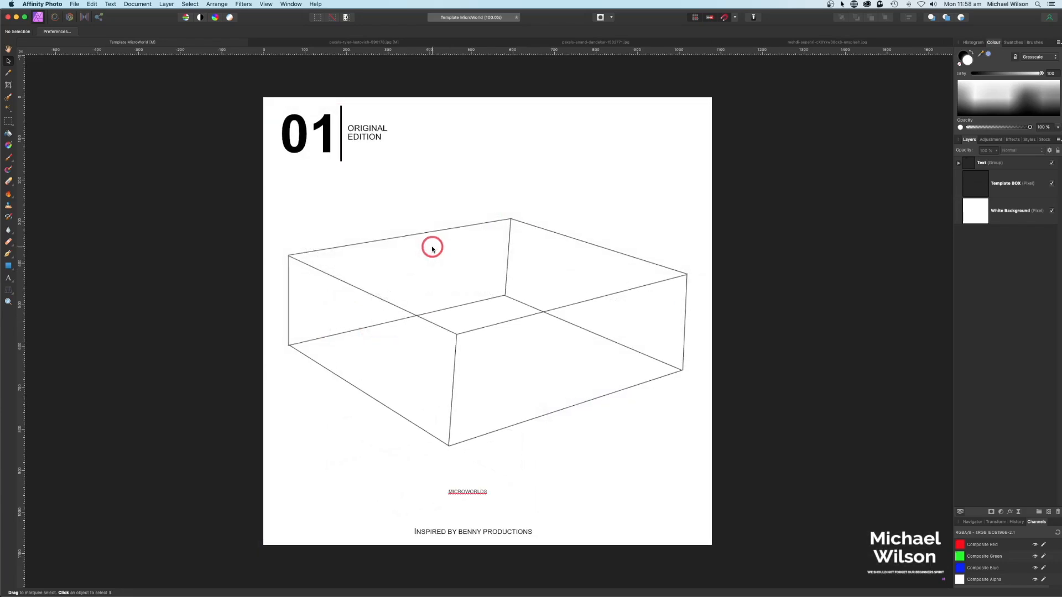
# - Trace the box's left front face with the Pen tool as a closed four-corner curve above the White Background layer
pyautogui.hscroll(1, 432, 249)
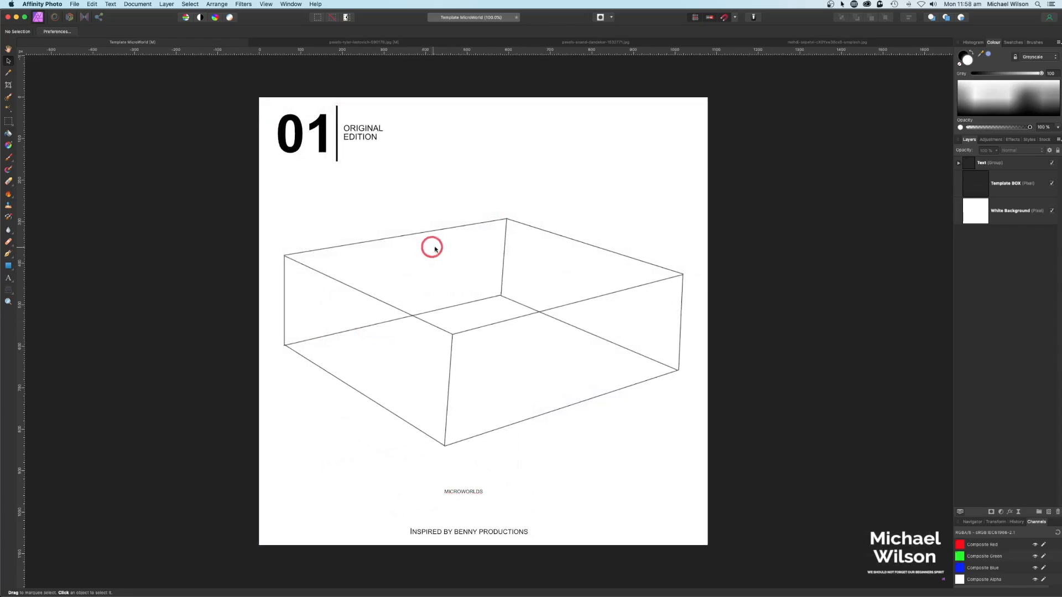
pyautogui.click(1002, 212)
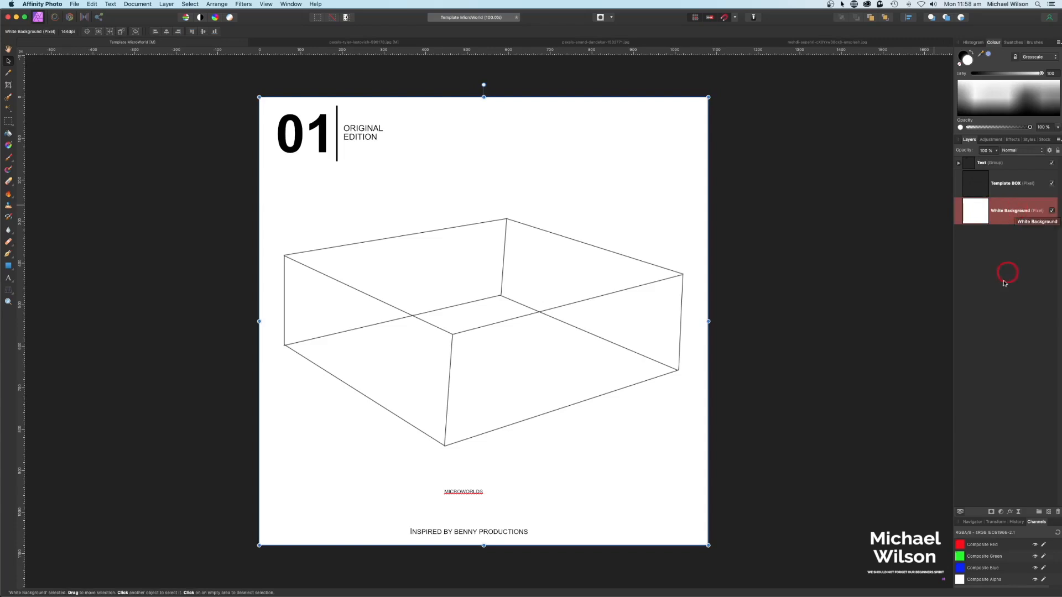
pyautogui.press('p')
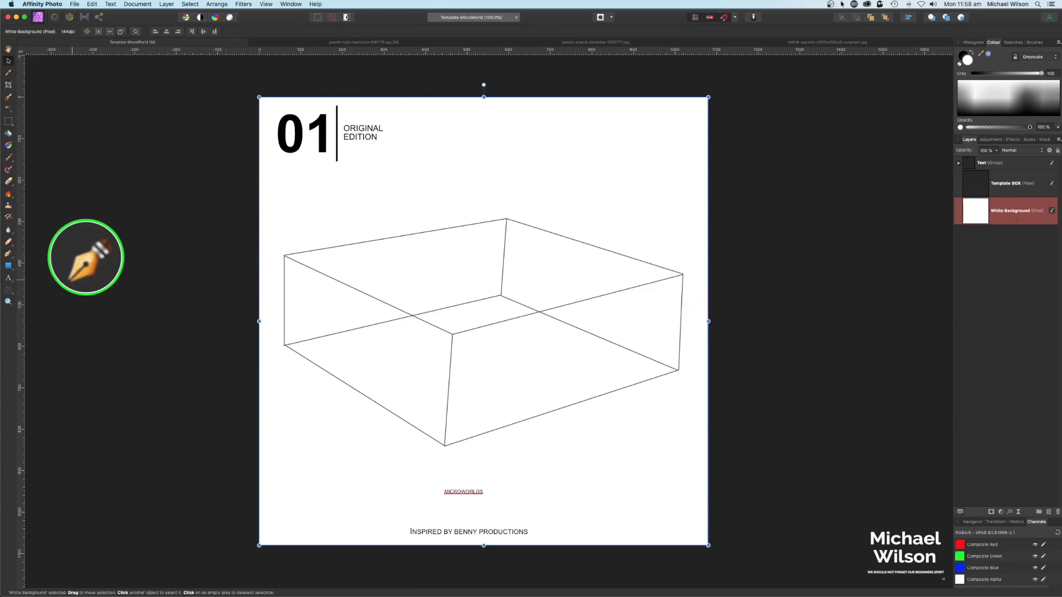
pyautogui.click(9, 254)
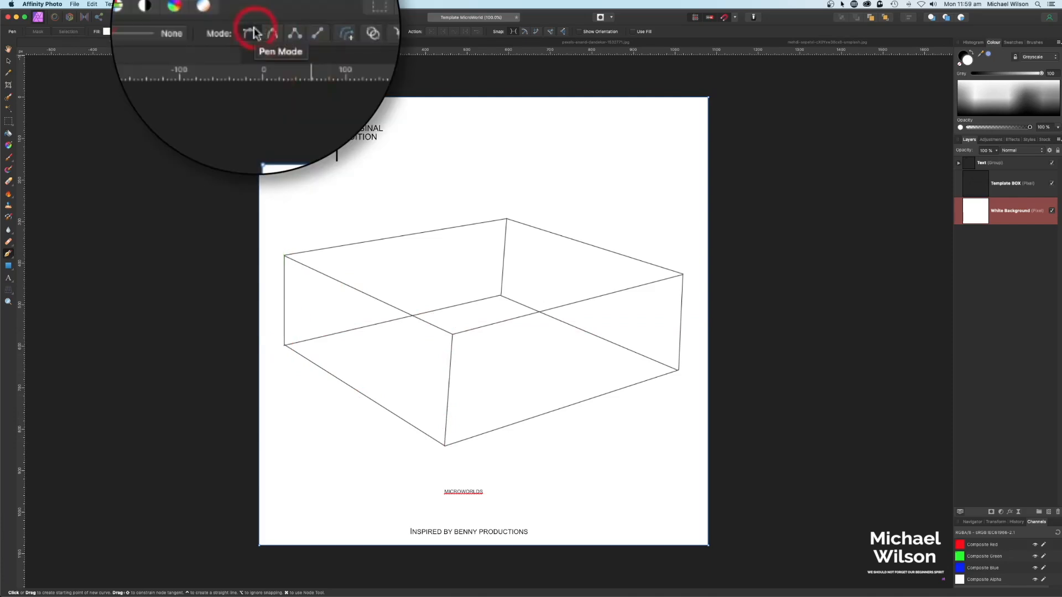
pyautogui.click(284, 256)
pyautogui.click(453, 332)
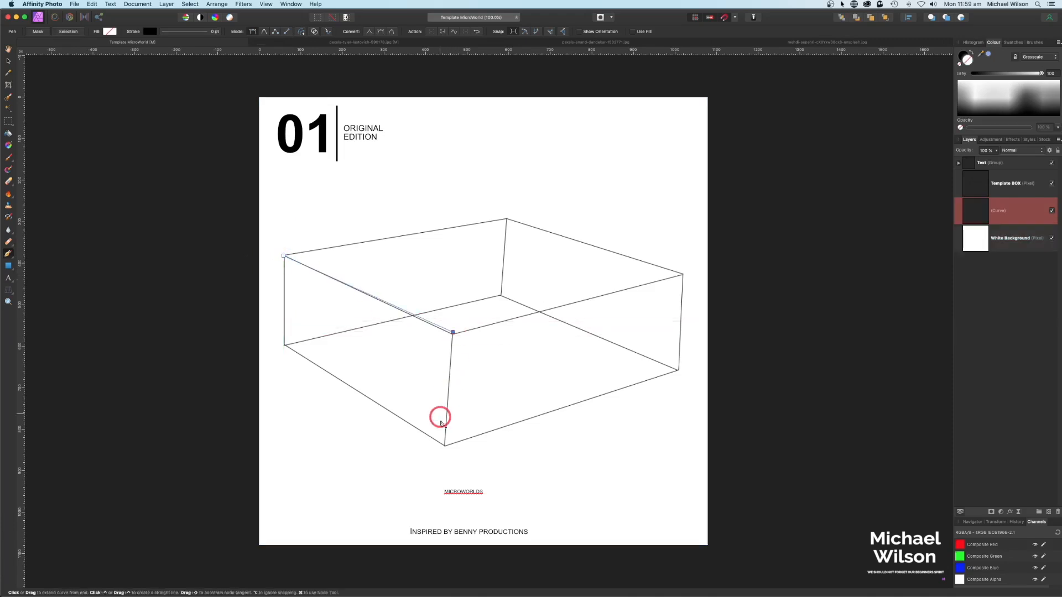
pyautogui.click(445, 446)
pyautogui.click(284, 346)
pyautogui.click(284, 256)
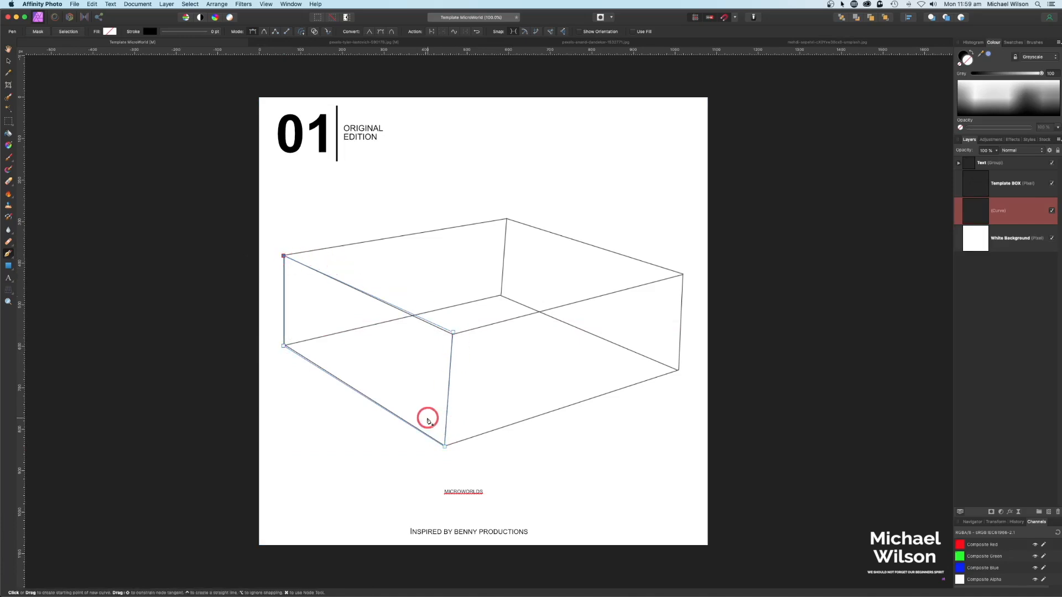
# - Align the left-face curve's upper and lower nodes at the box's front vertical edge exactly with the template corners using the Node tool
pyautogui.click(13, 257)
pyautogui.moveTo(14, 258); pyautogui.dragTo(44, 268)
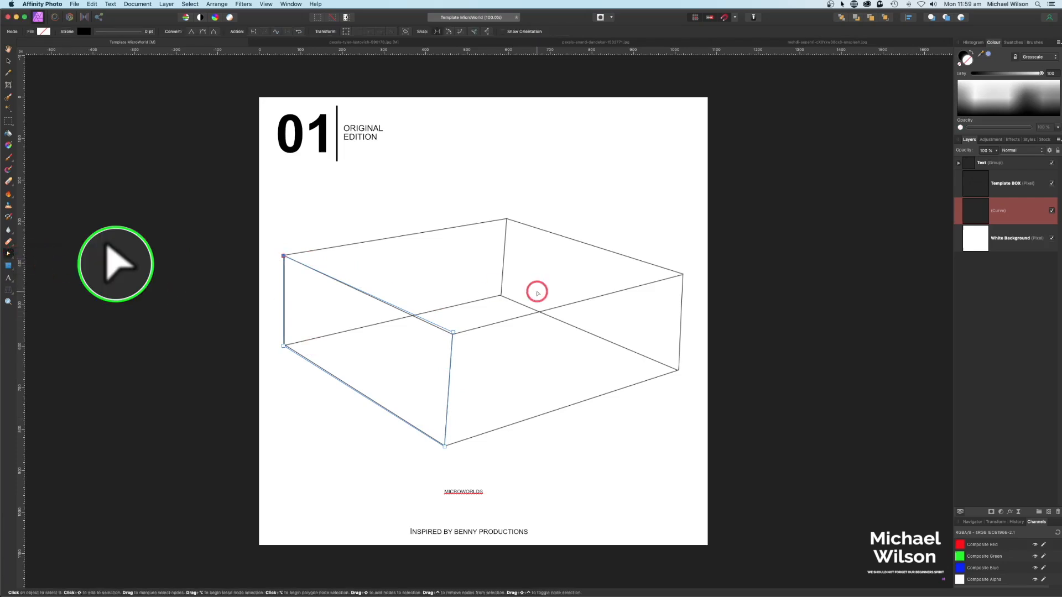
pyautogui.press('super+plus')
pyautogui.press('super+plus')
pyautogui.press('super+plus')
pyautogui.press('space')
pyautogui.moveTo(473, 318); pyautogui.dragTo(580, 147)
pyautogui.moveTo(510, 193); pyautogui.dragTo(505, 189)
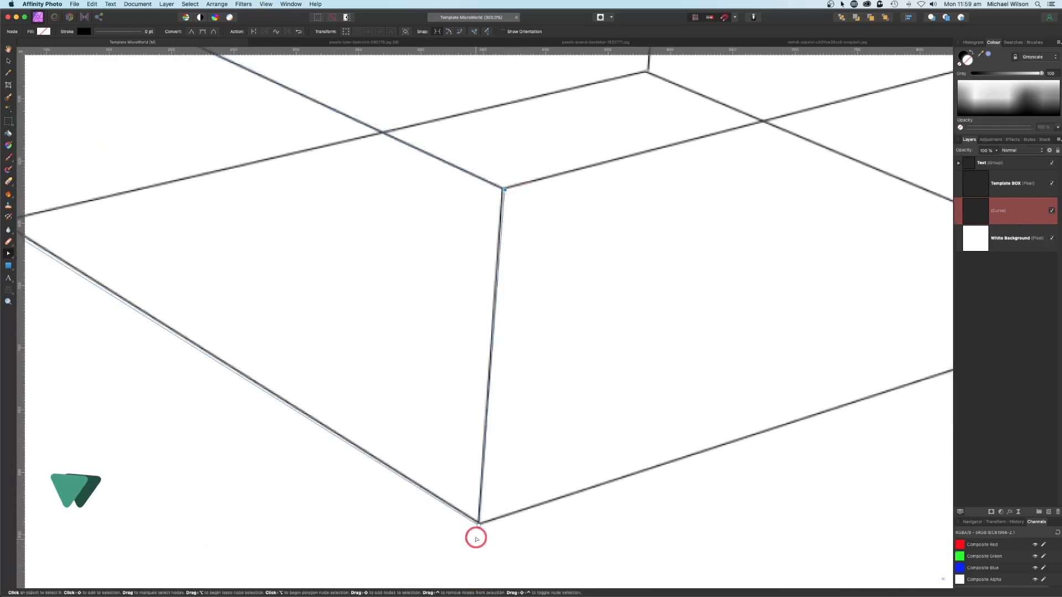
pyautogui.moveTo(477, 522)
pyautogui.mouseDown()
pyautogui.moveTo(491, 528)
pyautogui.moveTo(480, 526)
pyautogui.mouseUp()
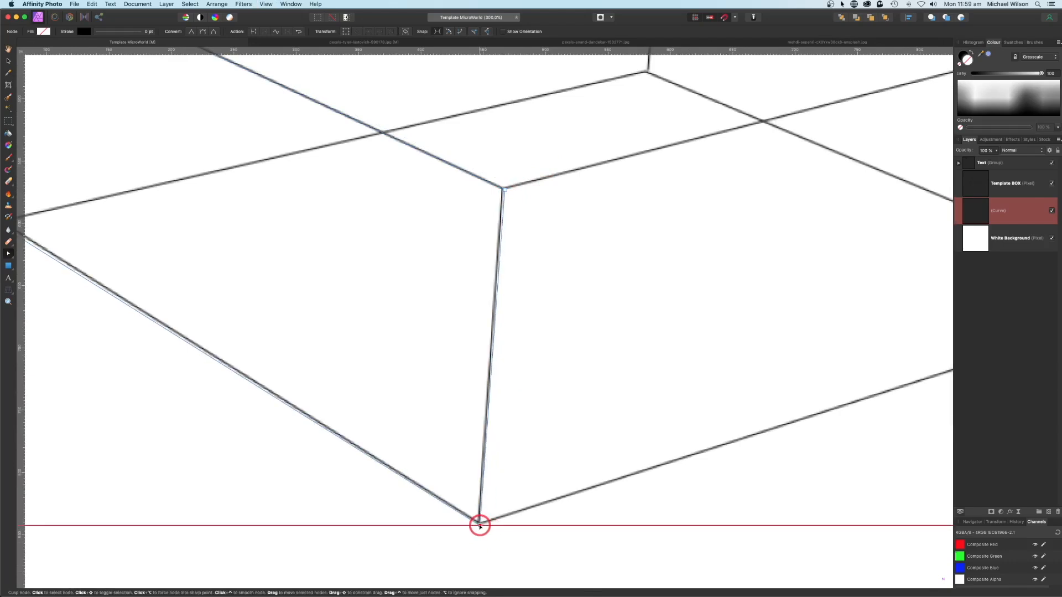
# - Fit the curve's two far-left nodes, lower and upper, exactly onto the corners of the box's left edge
pyautogui.hscroll(-6, 306, 389)
pyautogui.scroll(-3, 306, 389)
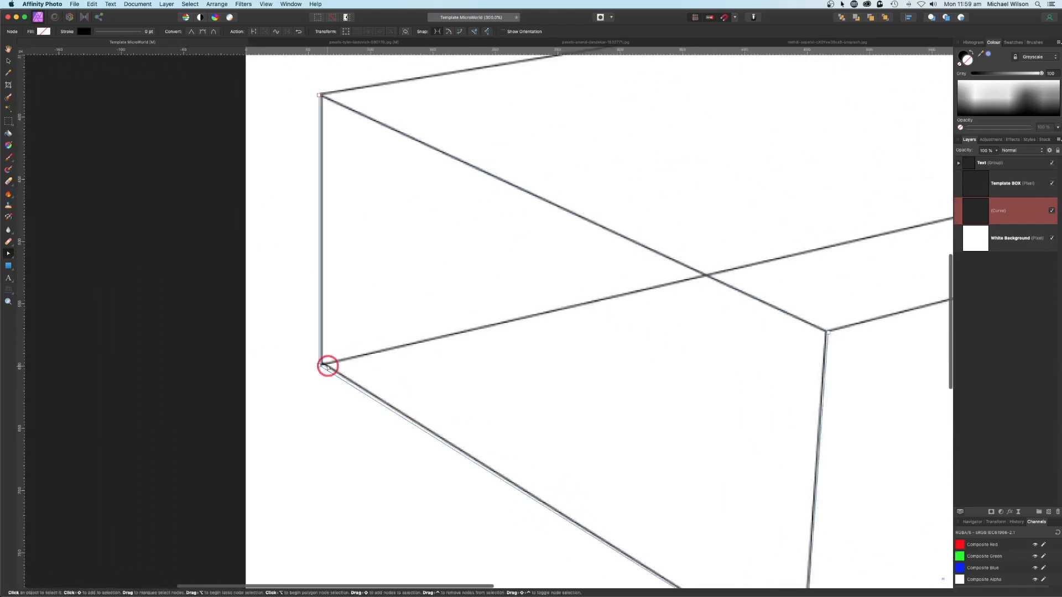
pyautogui.moveTo(321, 363)
pyautogui.mouseDown()
pyautogui.moveTo(306, 363)
pyautogui.moveTo(322, 365)
pyautogui.mouseUp()
pyautogui.scroll(5, 301, 296)
pyautogui.hscroll(-2, 301, 296)
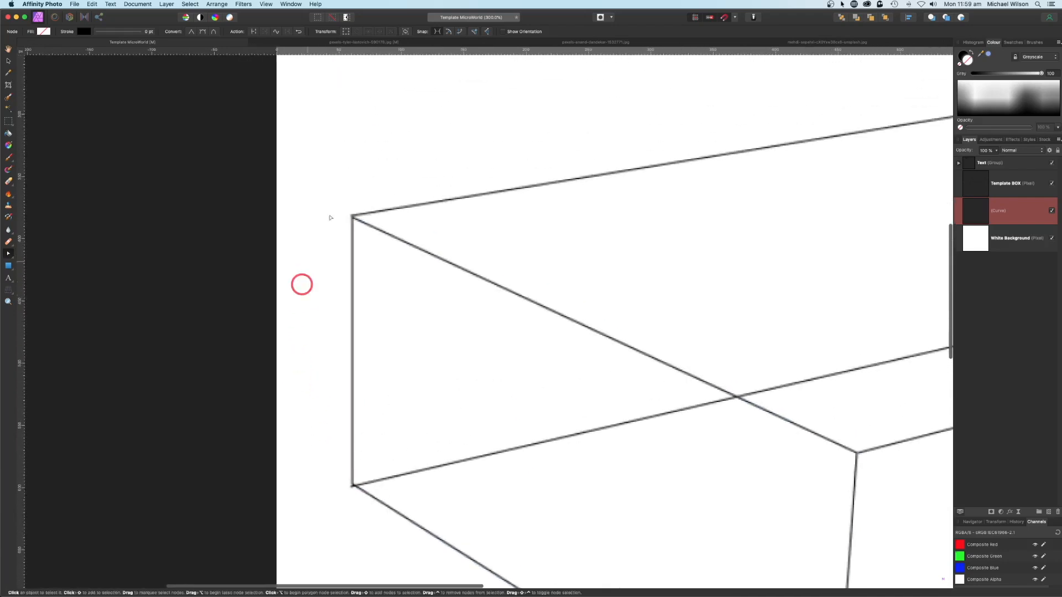
pyautogui.moveTo(349, 219)
pyautogui.mouseDown()
pyautogui.moveTo(332, 203)
pyautogui.moveTo(350, 215)
pyautogui.mouseUp()
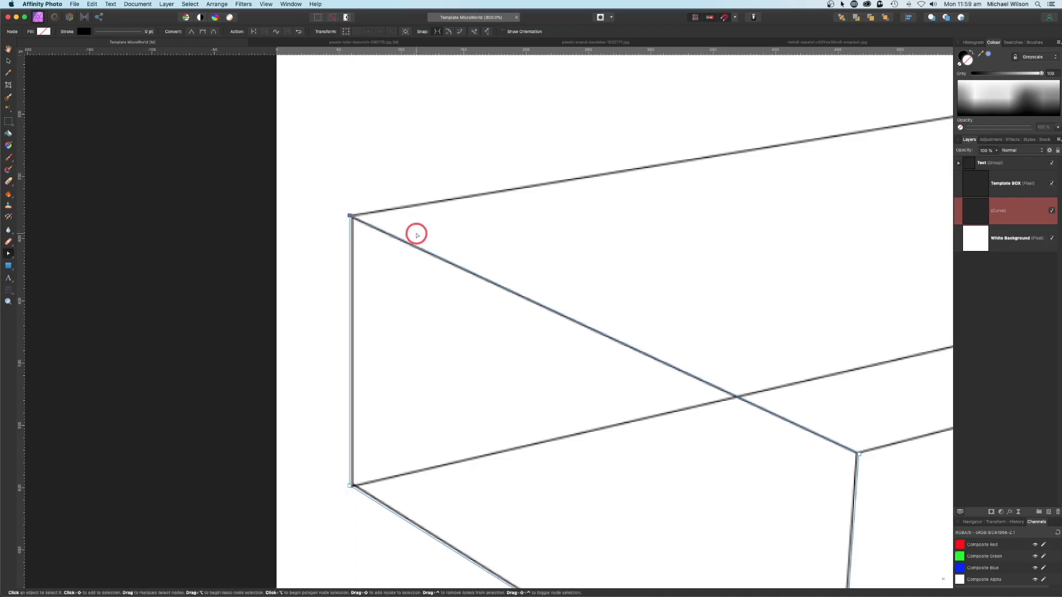
pyautogui.press('super+1')
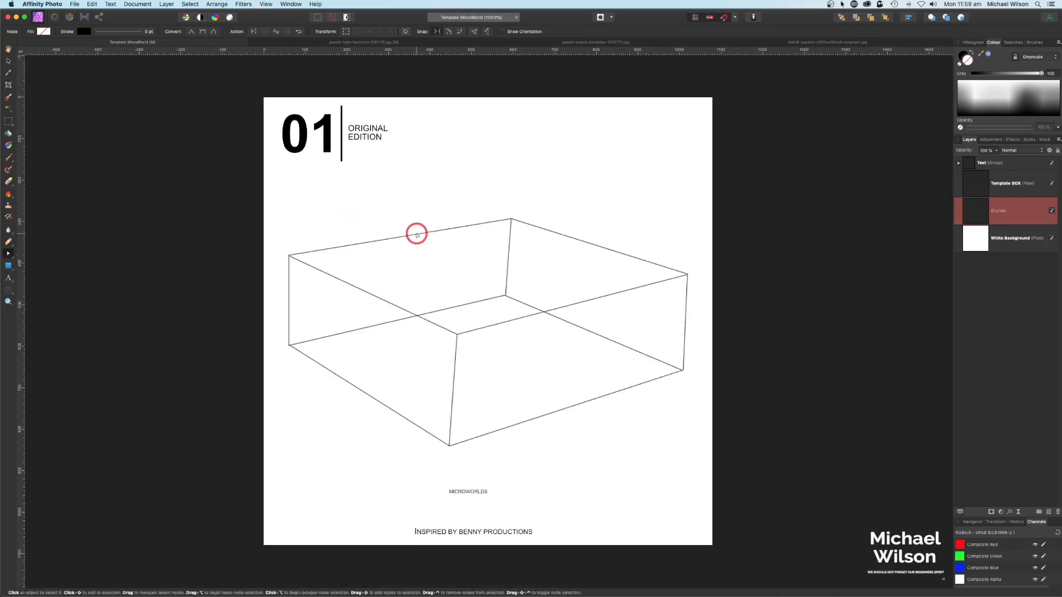
# - Convert the left-face curve into a selection and duplicate that area of White Background onto a new layer
pyautogui.click(14, 258)
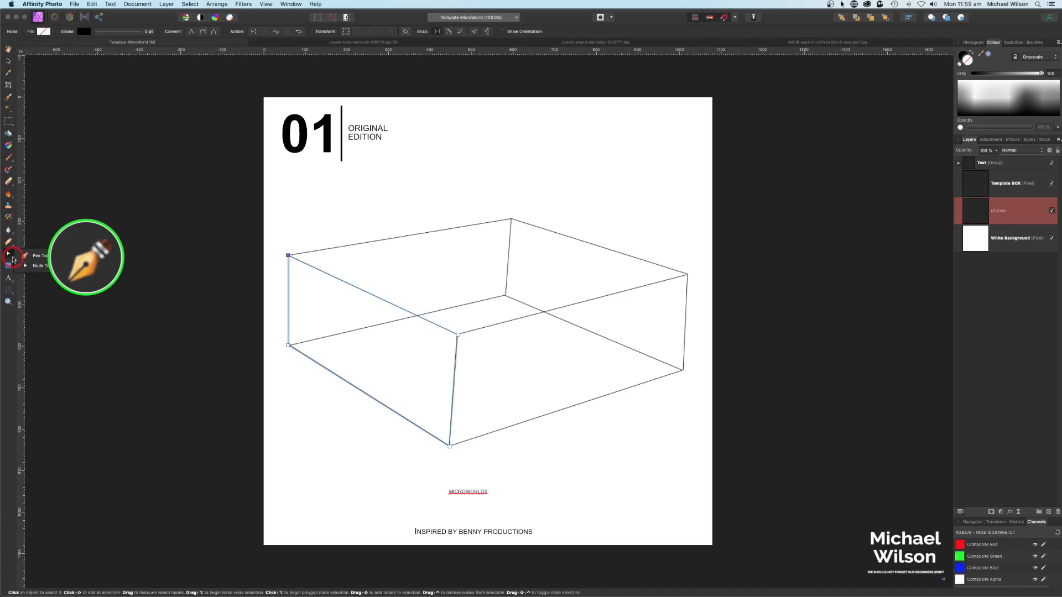
pyautogui.click(37, 259)
pyautogui.click(69, 32)
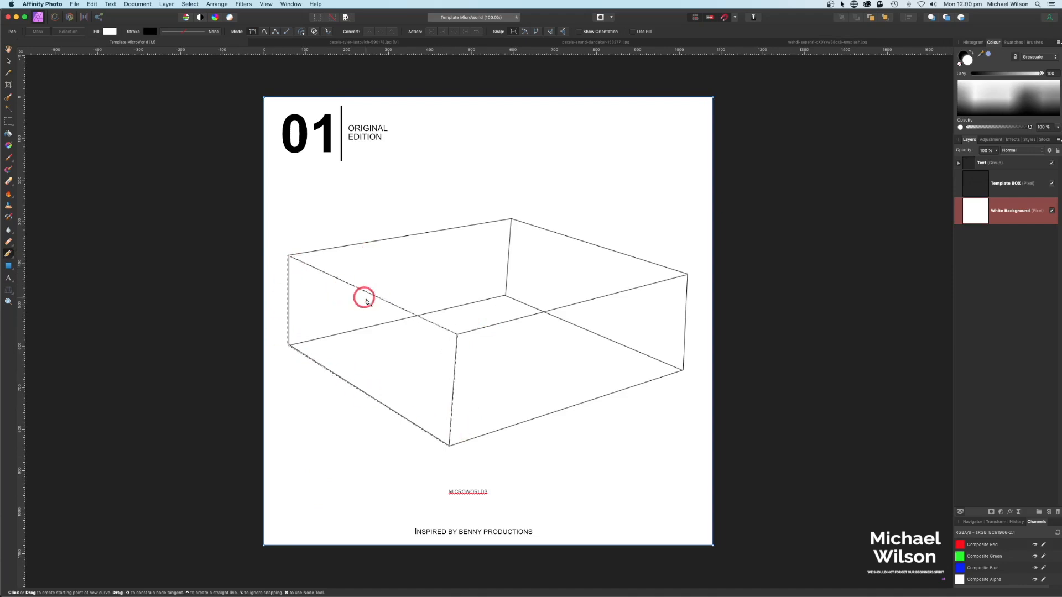
pyautogui.press('super+j')
# - Rename the new layer Left Side, then make White Background the active layer with no pixel selection
pyautogui.doubleClick(1000, 211)
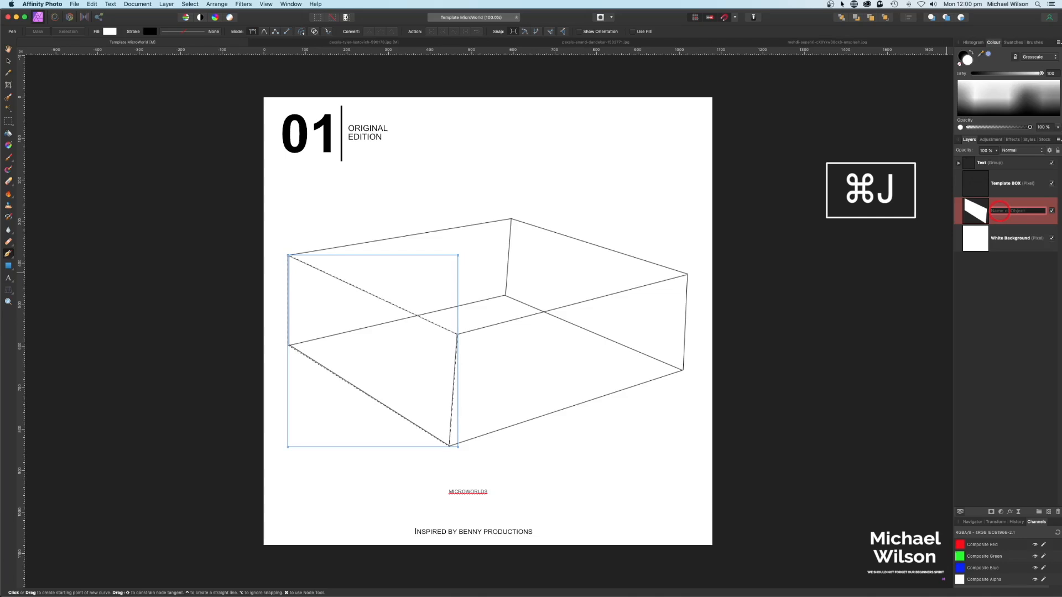
pyautogui.write('Le')
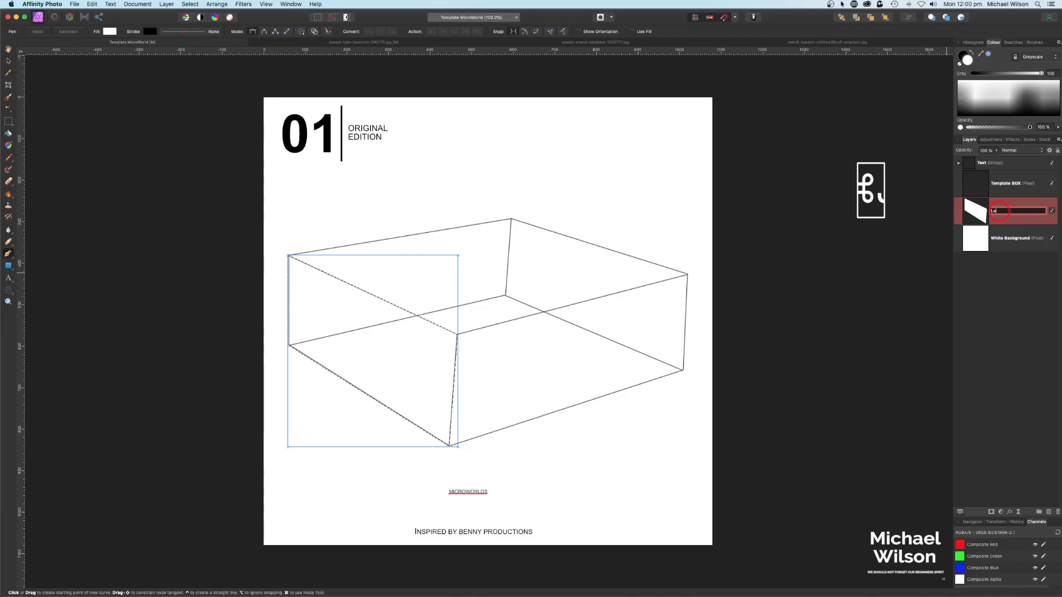
pyautogui.write('ft Side')
pyautogui.press('Return')
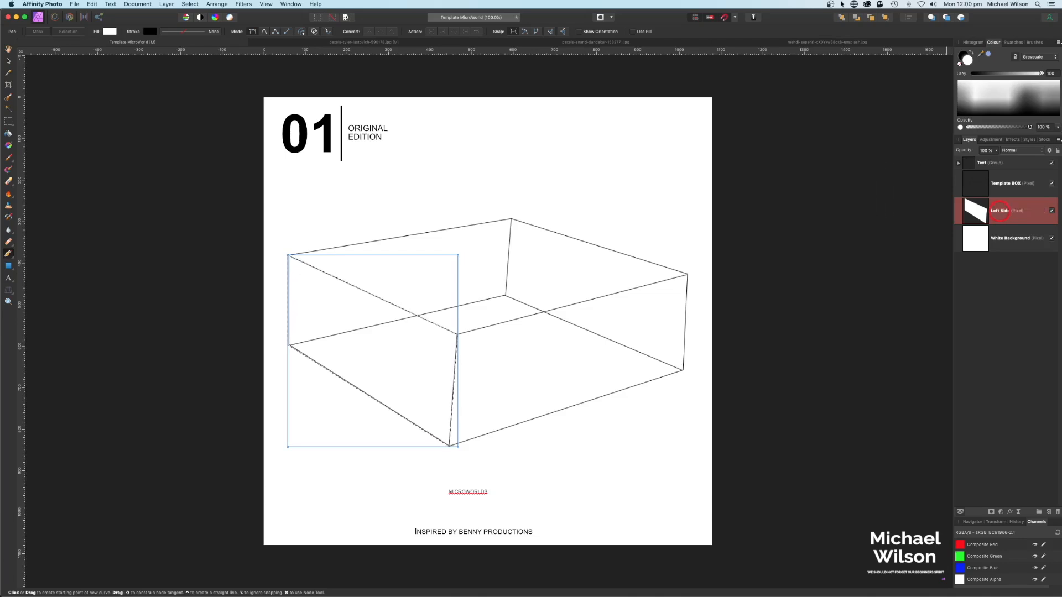
pyautogui.click(1009, 242)
pyautogui.press('super+d')
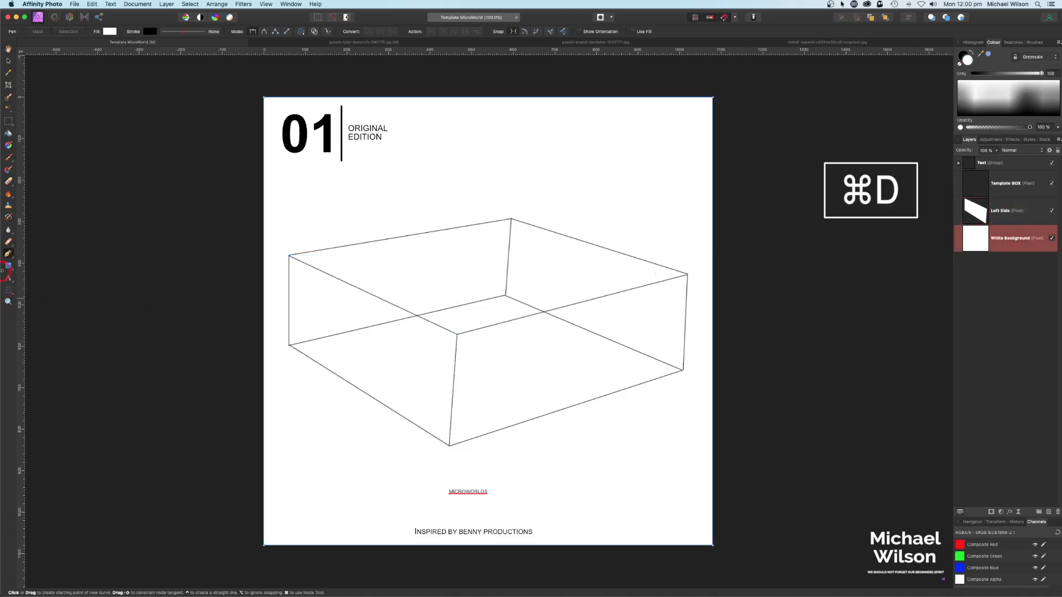
# - Trace the box's right front face with the Pen tool as a closed four-corner curve above White Background
pyautogui.press('p')
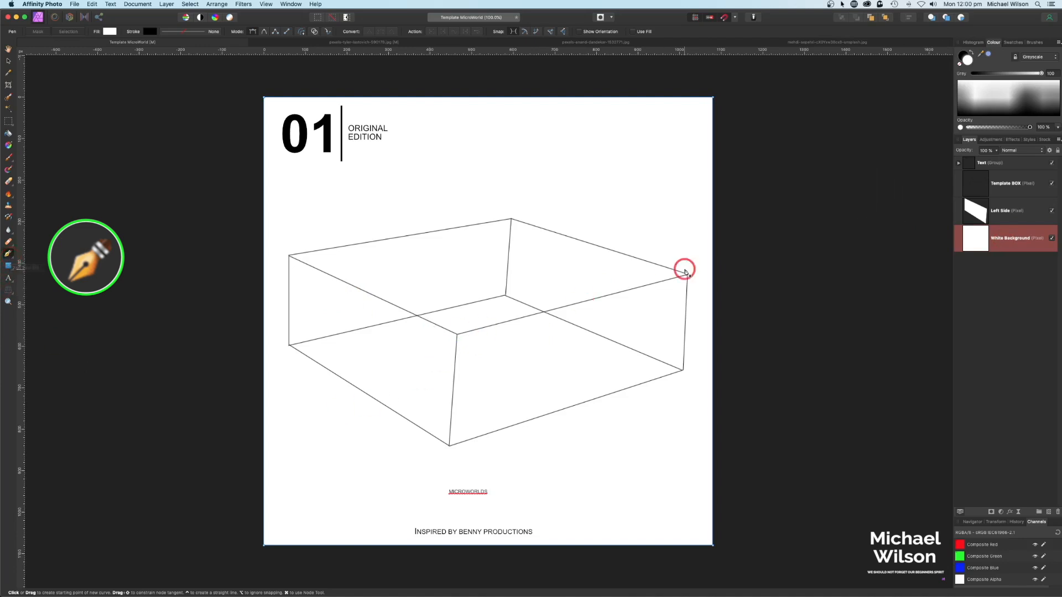
pyautogui.click(457, 332)
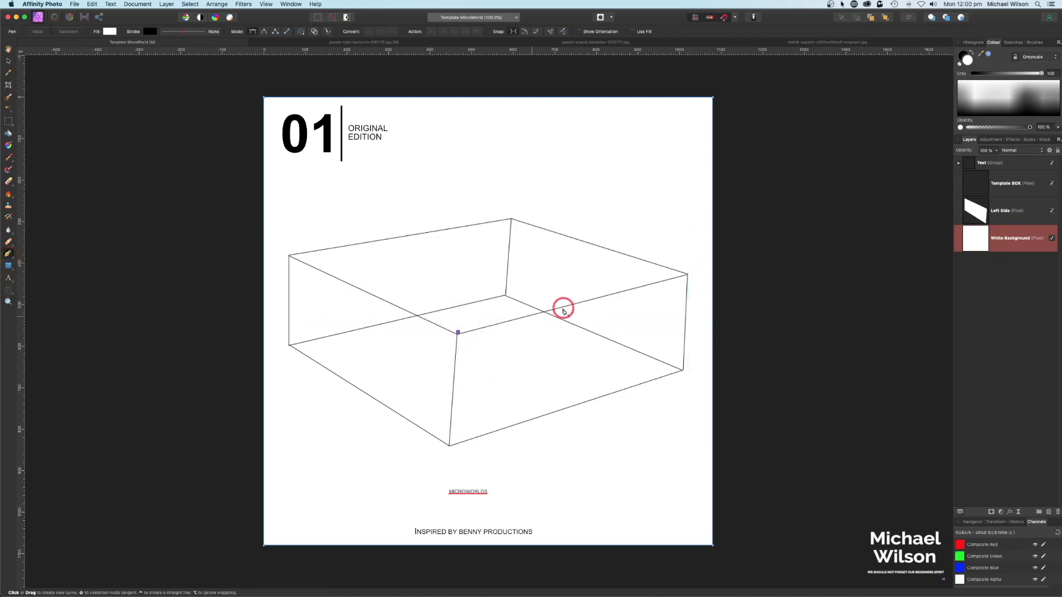
pyautogui.click(688, 274)
pyautogui.click(683, 369)
pyautogui.click(449, 446)
pyautogui.click(468, 326)
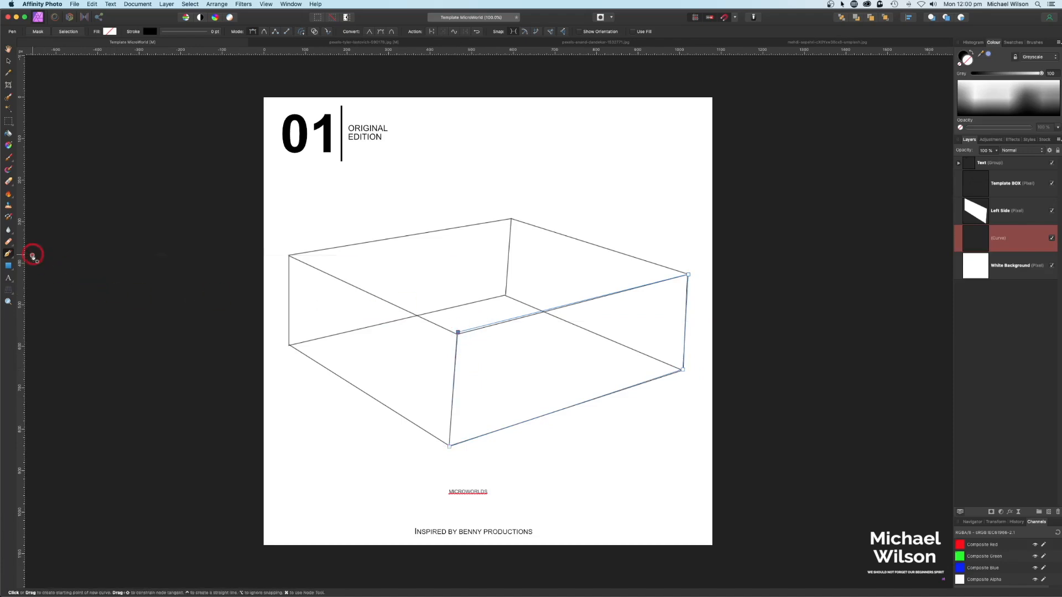
# - Move the right-face curve's upper front node exactly onto the template's upper front corner using the Node tool
pyautogui.click(11, 256)
pyautogui.click(34, 266)
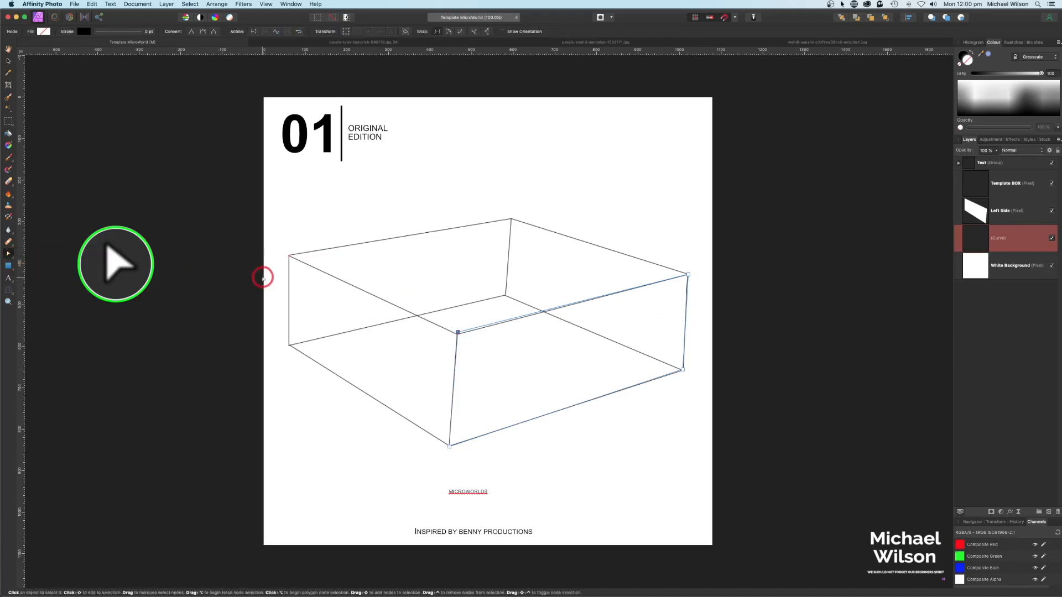
pyautogui.press('super+plus')
pyautogui.press('super+plus')
pyautogui.press('super+plus')
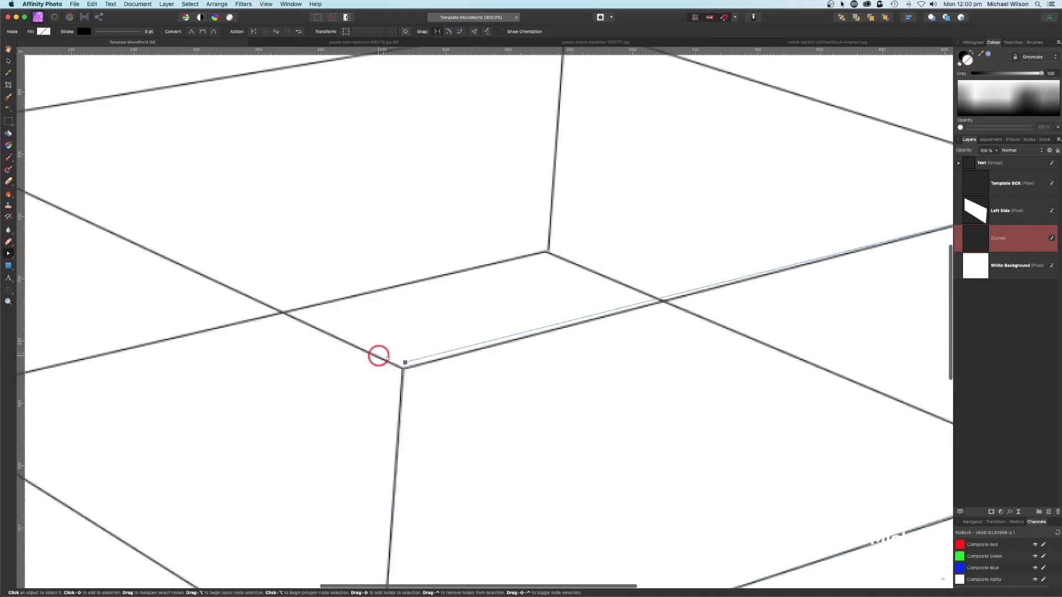
pyautogui.moveTo(406, 363)
pyautogui.mouseDown()
pyautogui.moveTo(379, 379)
pyautogui.moveTo(400, 370)
pyautogui.mouseUp()
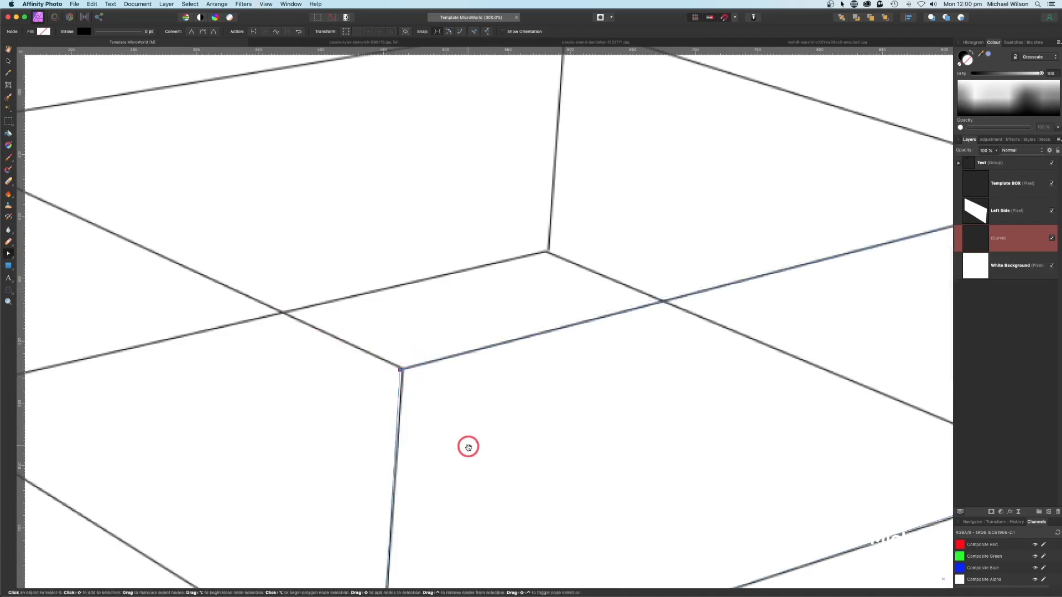
# - Align the curve's two far-right nodes, lower and upper, with the corners of the box's right edge
pyautogui.moveTo(467, 437); pyautogui.dragTo(468, 291)
pyautogui.moveTo(806, 417); pyautogui.dragTo(442, 535)
pyautogui.moveTo(713, 396)
pyautogui.mouseDown()
pyautogui.moveTo(730, 410)
pyautogui.moveTo(713, 397)
pyautogui.mouseUp()
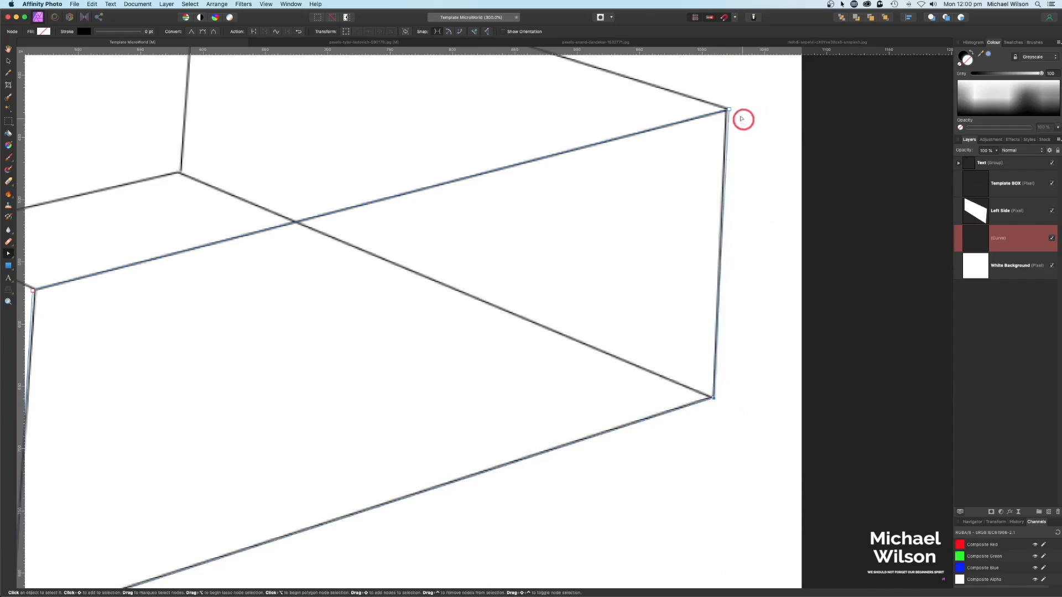
pyautogui.moveTo(730, 110)
pyautogui.mouseDown()
pyautogui.moveTo(737, 100)
pyautogui.moveTo(725, 110)
pyautogui.mouseUp()
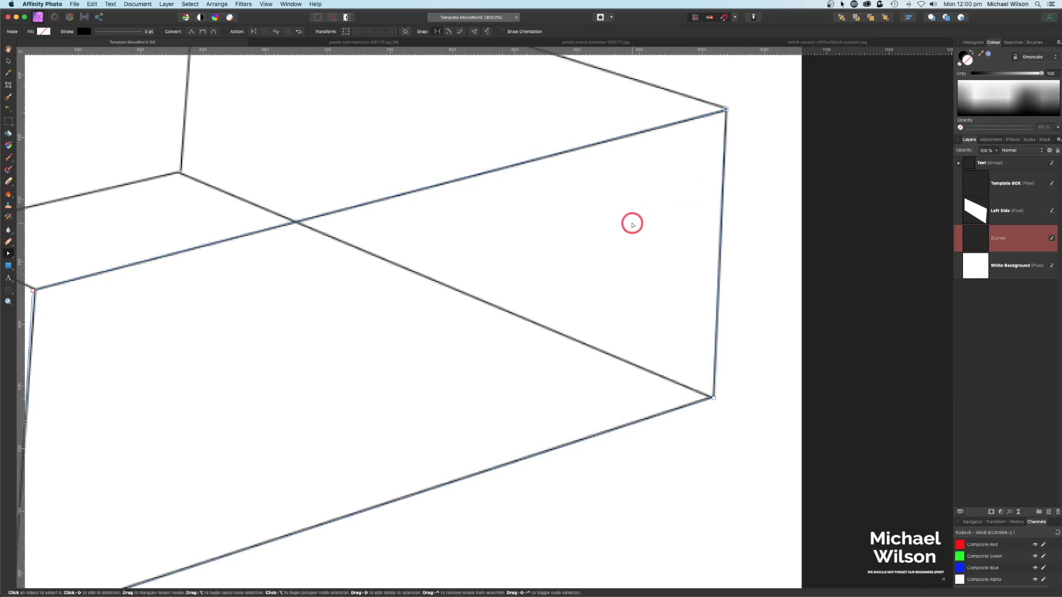
pyautogui.press('super+1')
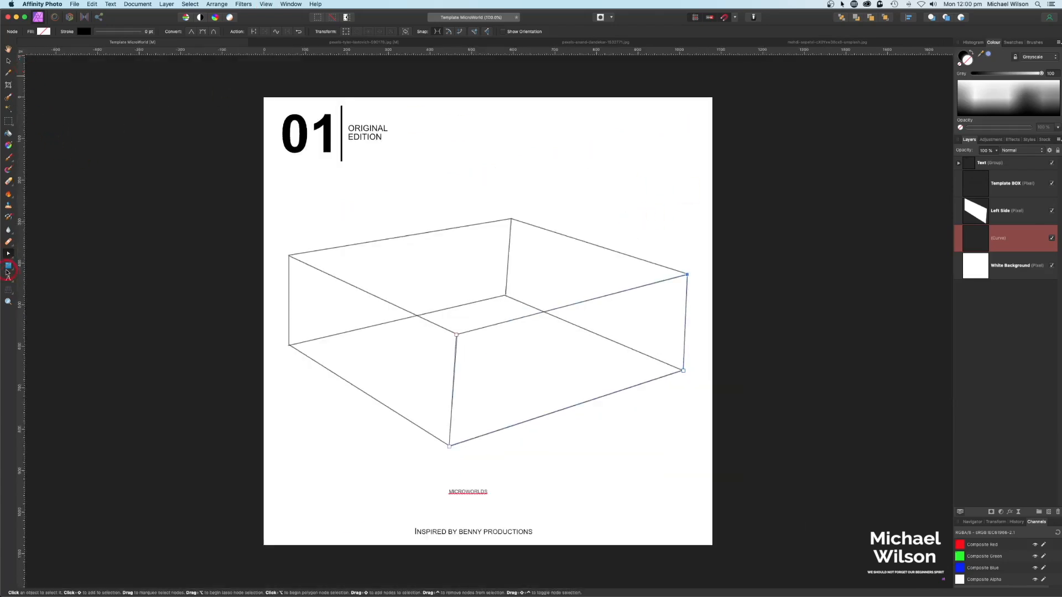
# - Convert the right-face curve into a selection and duplicate that area of White Background onto a new layer
pyautogui.click(20, 260)
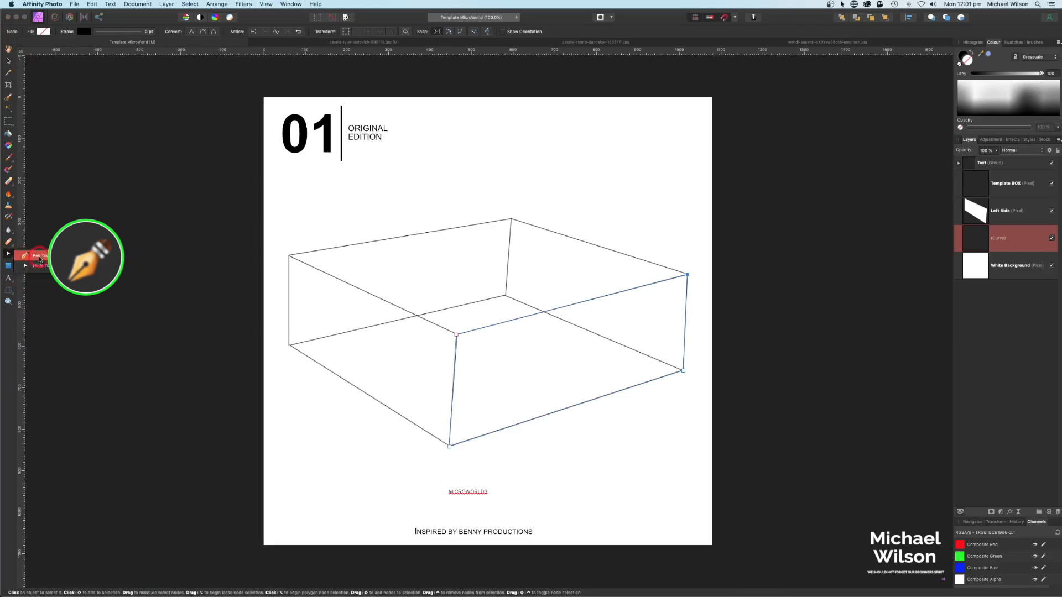
pyautogui.click(40, 259)
pyautogui.click(68, 33)
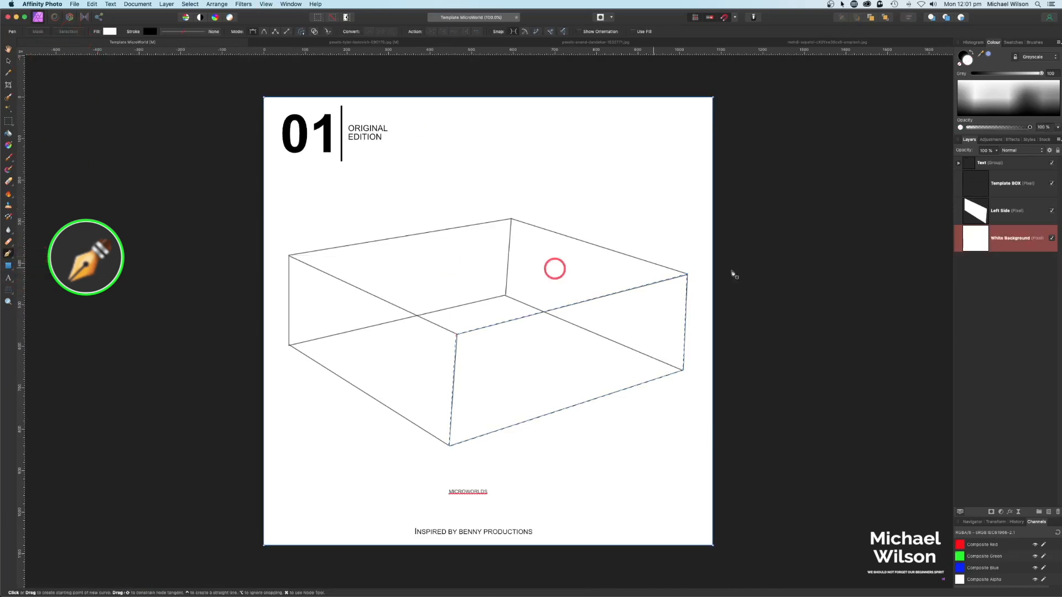
pyautogui.click(1023, 241)
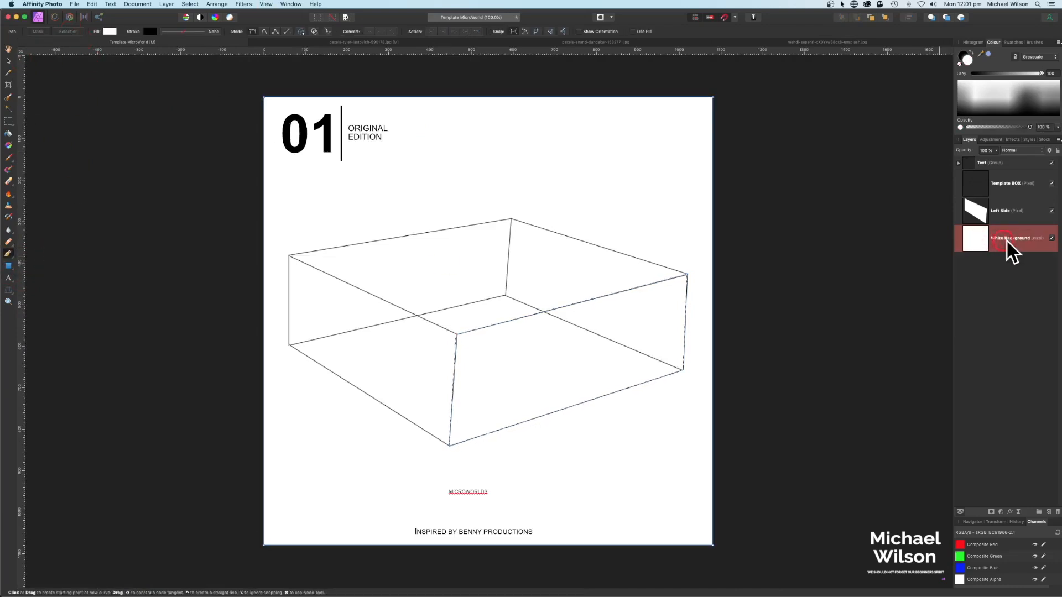
pyautogui.press('super+j')
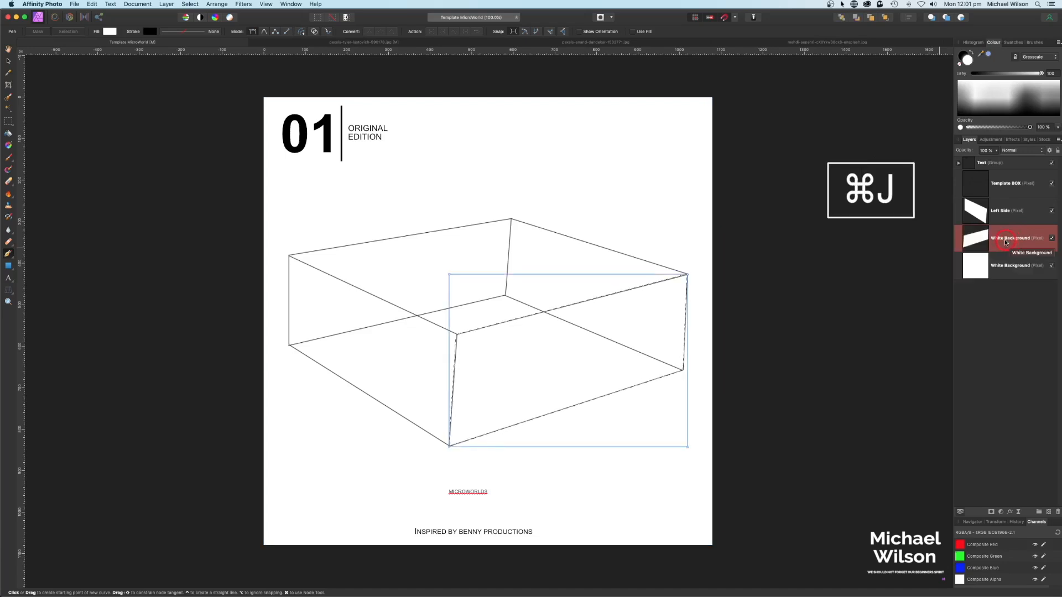
# - Rename the new layer Right Side, and clear both the pixel selection and the layer selection
pyautogui.doubleClick(1007, 240)
pyautogui.write('Right Side')
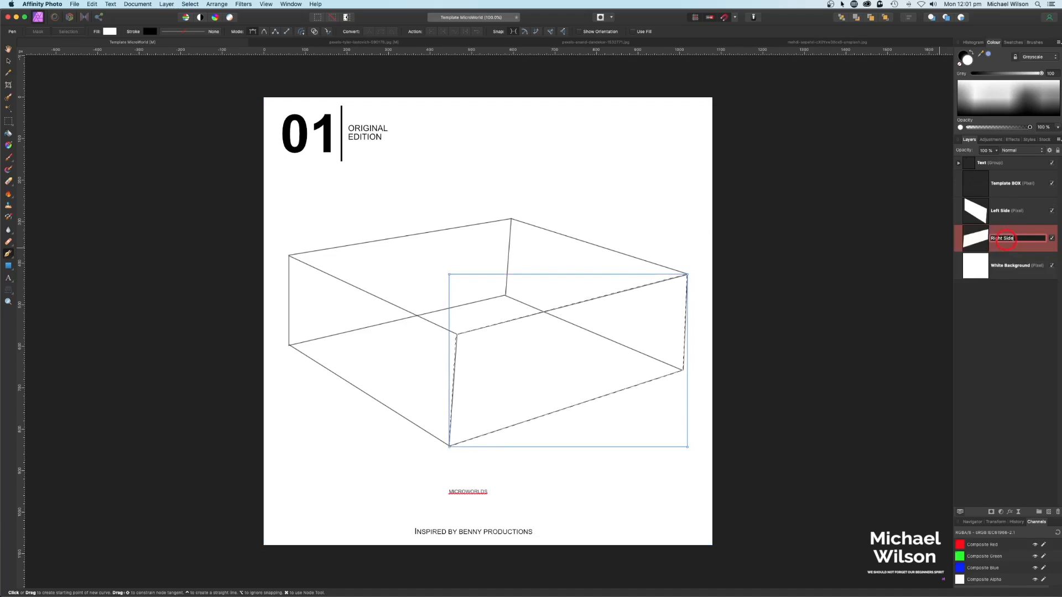
pyautogui.press('Return')
pyautogui.press('super+d')
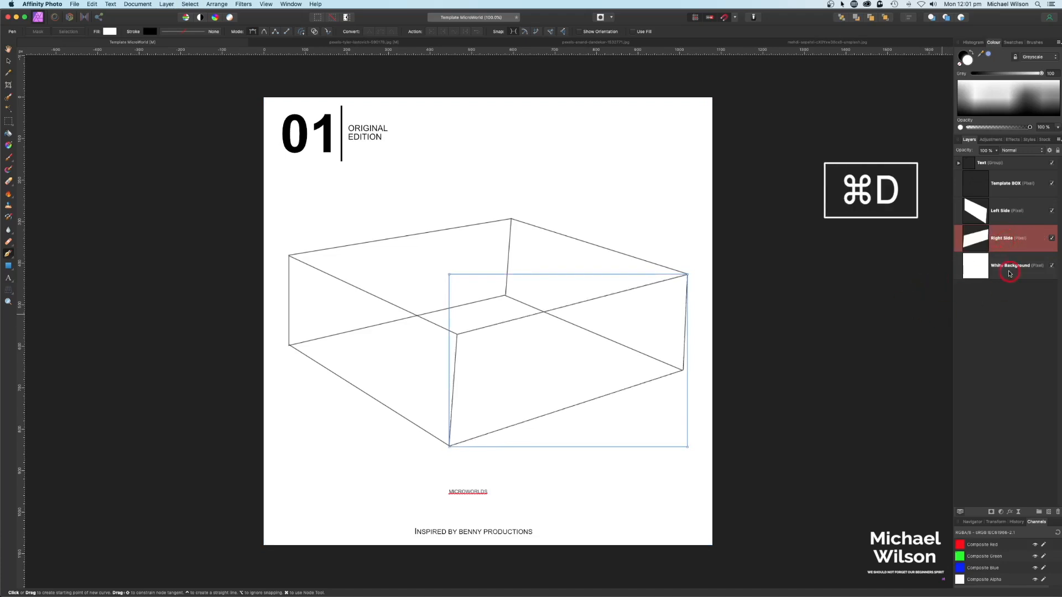
pyautogui.click(1008, 319)
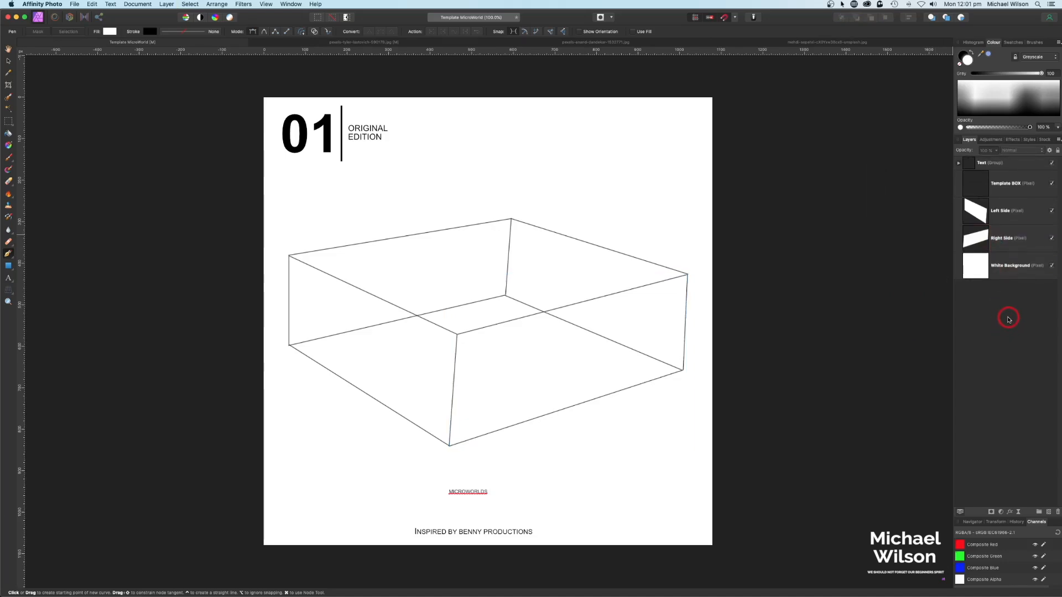
# - Copy a full-width band of open water above the rocks in the underwater photo and paste it into the Template MicroWorld document
pyautogui.click(303, 43)
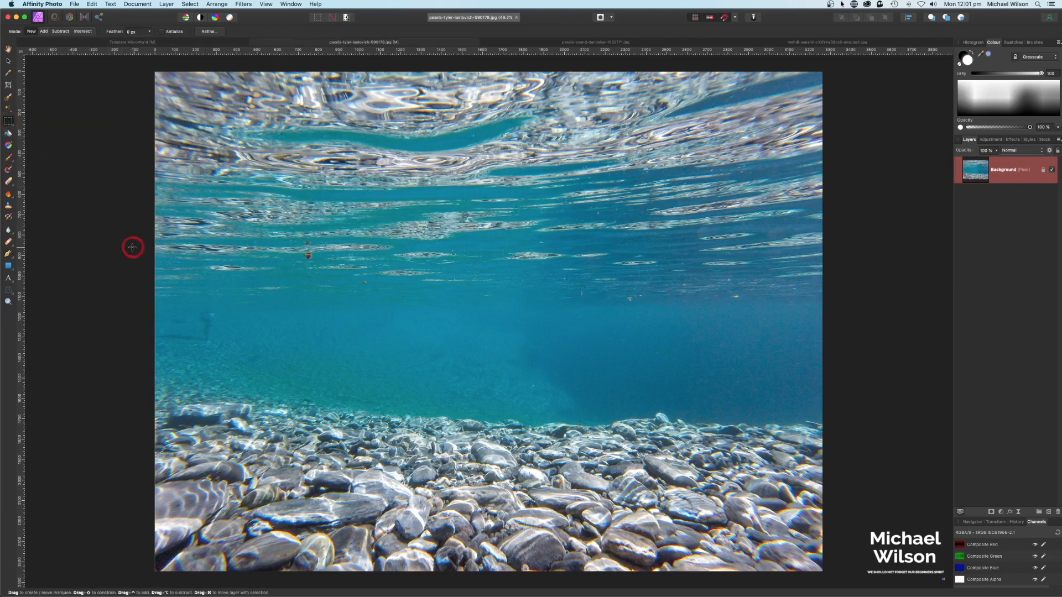
pyautogui.moveTo(431, 388); pyautogui.dragTo(824, 410)
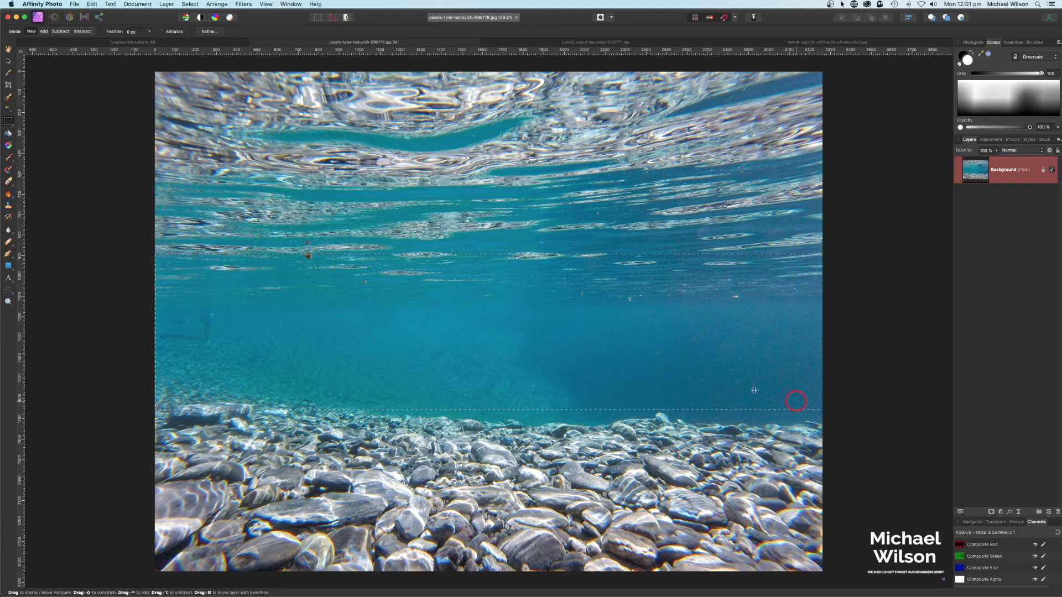
pyautogui.press('super+c')
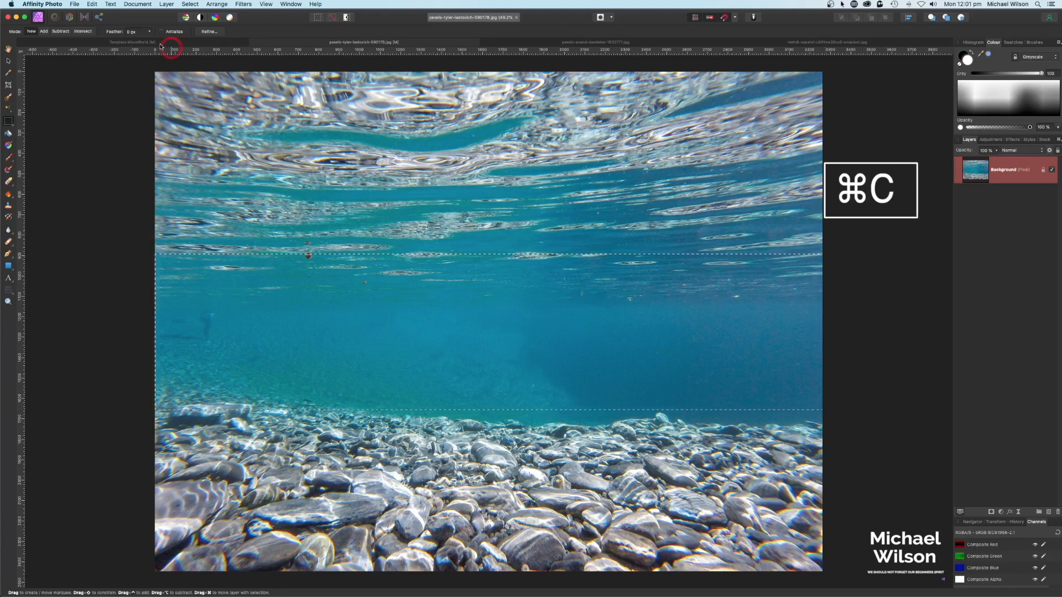
pyautogui.click(133, 42)
pyautogui.press('p')
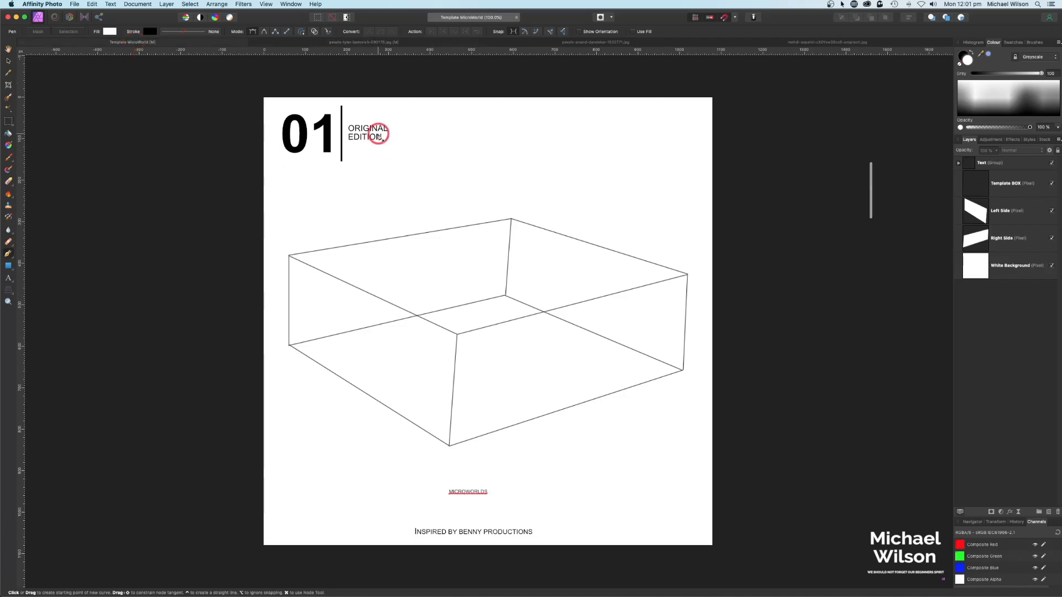
pyautogui.press('super+v')
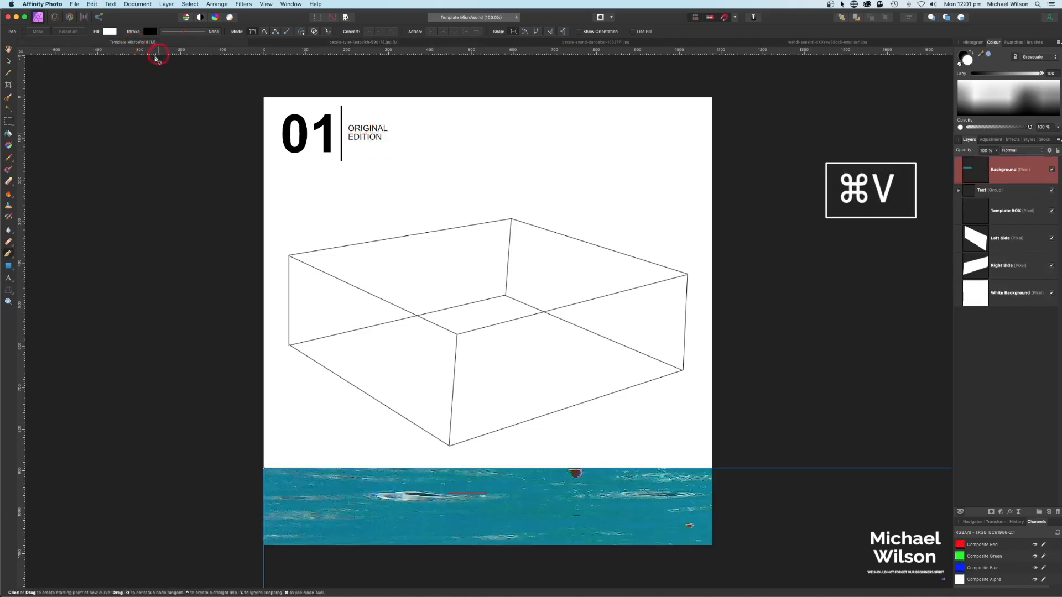
# - Scale the pasted water strip down proportionally and place it across the lower front of the box, starting at the canvas's left edge
pyautogui.click(9, 62)
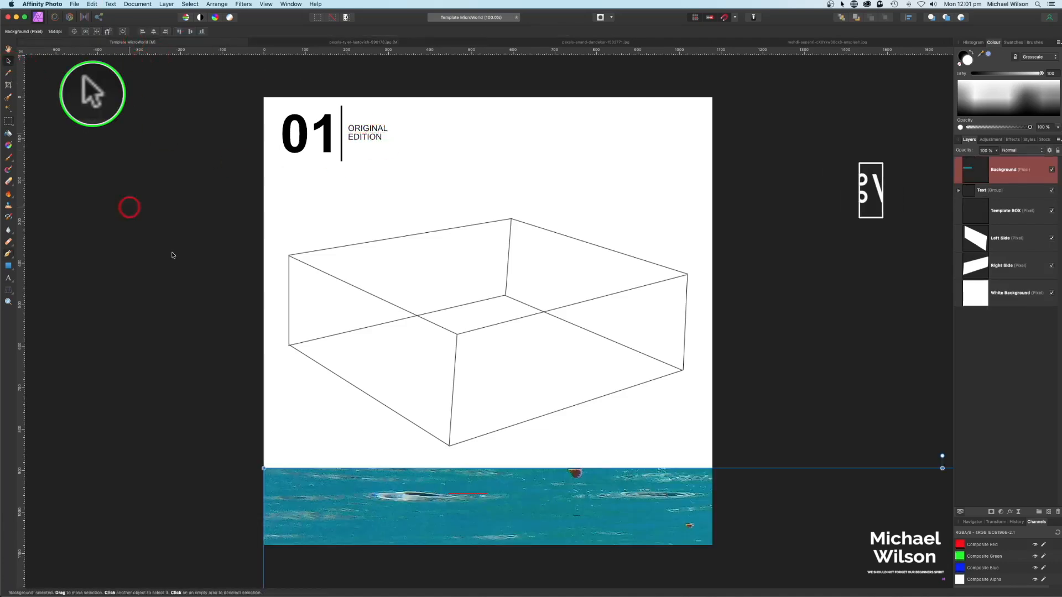
pyautogui.moveTo(404, 489); pyautogui.dragTo(295, 174)
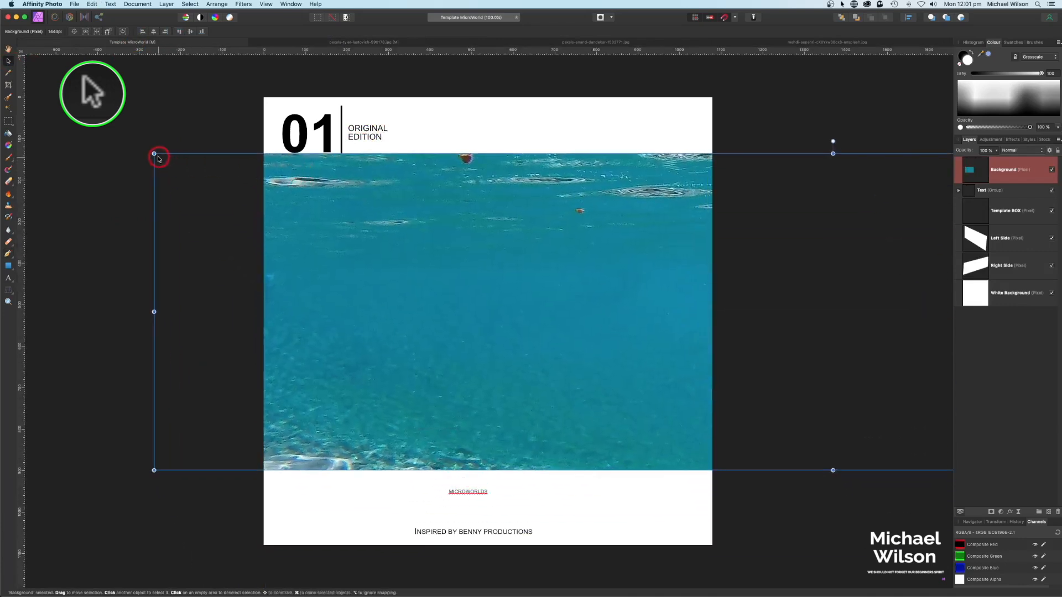
pyautogui.moveTo(155, 155); pyautogui.dragTo(350, 242)
pyautogui.moveTo(320, 238); pyautogui.dragTo(344, 244)
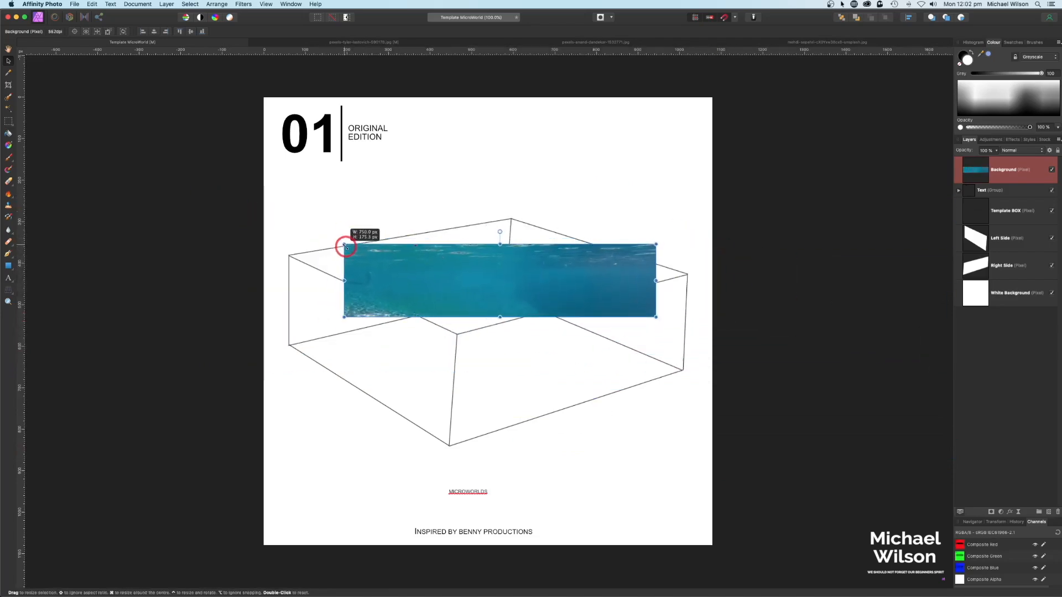
pyautogui.moveTo(557, 270); pyautogui.dragTo(462, 351)
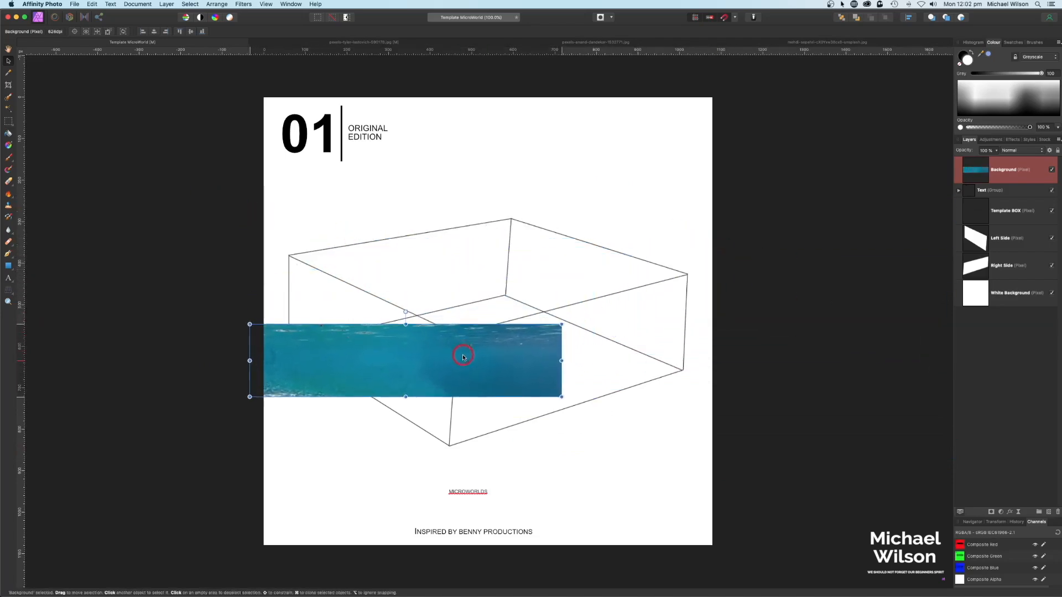
pyautogui.moveTo(562, 323); pyautogui.dragTo(486, 343)
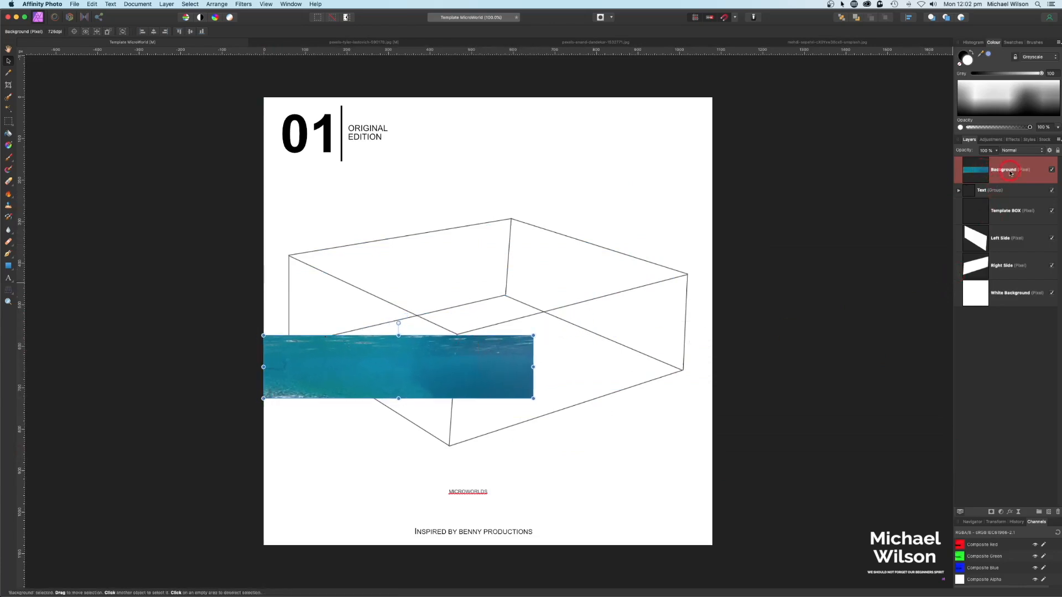
# - Duplicate the water strip layer and rename the copy RH Ocean
pyautogui.press('super+j')
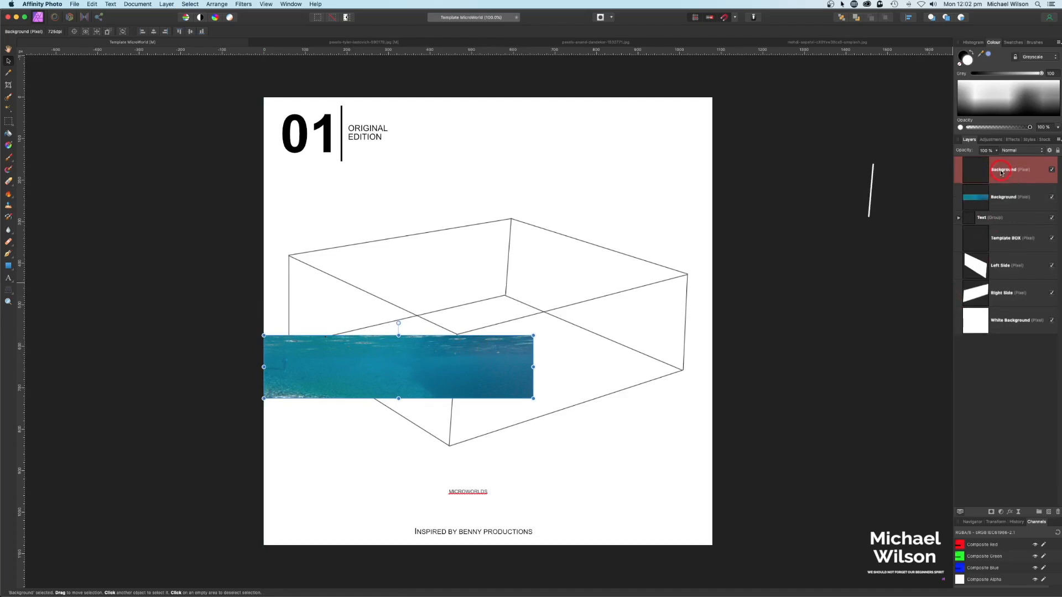
pyautogui.doubleClick(1005, 170)
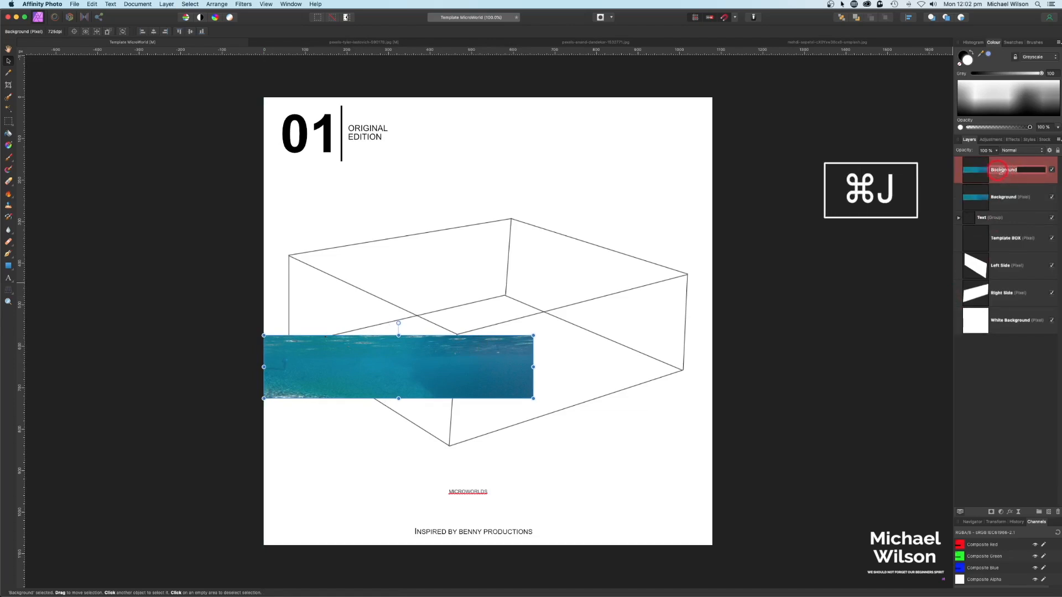
pyautogui.write('R')
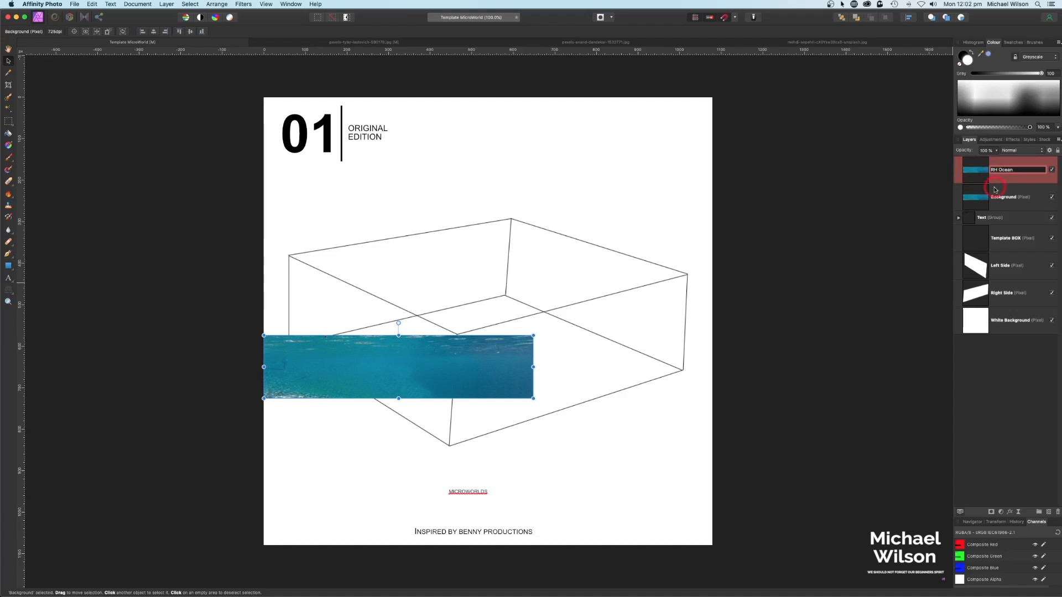
pyautogui.write('H Ocean')
# - Rename the original water strip layer LH Ocean
pyautogui.click(1006, 198)
pyautogui.doubleClick(1006, 198)
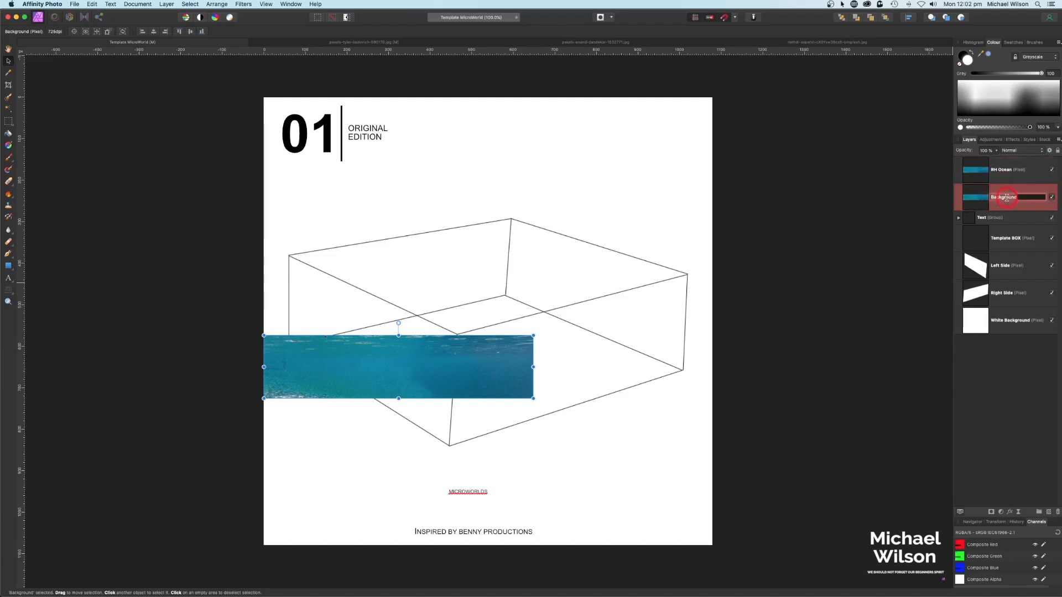
pyautogui.write('LH Ocean')
pyautogui.press('Return')
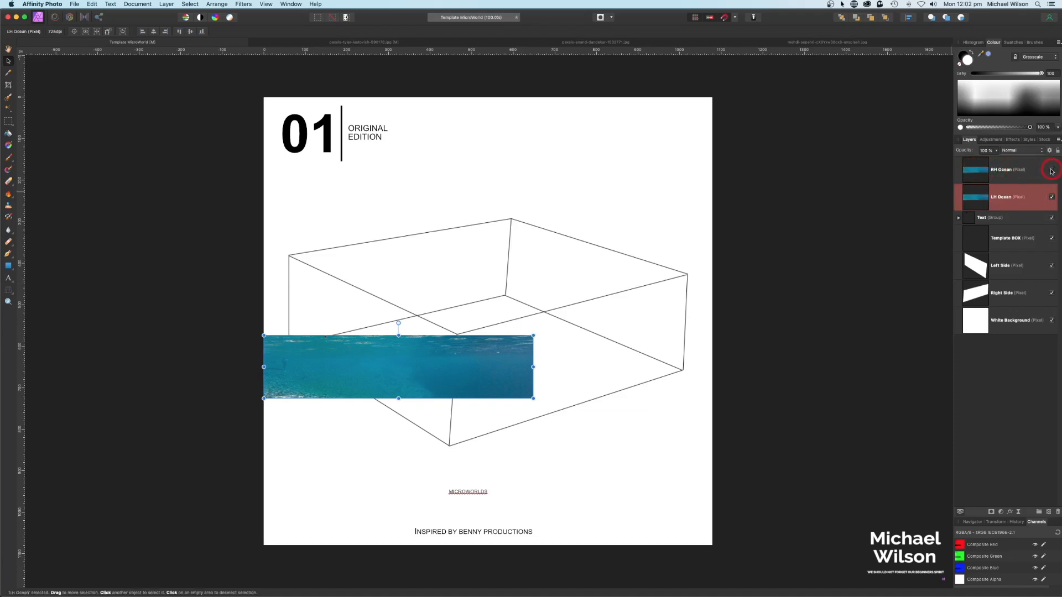
# - Hide RH Ocean and clip LH Ocean inside the Left Side layer, positioning the strip across the box's left face
pyautogui.click(1009, 171)
pyautogui.click(1011, 193)
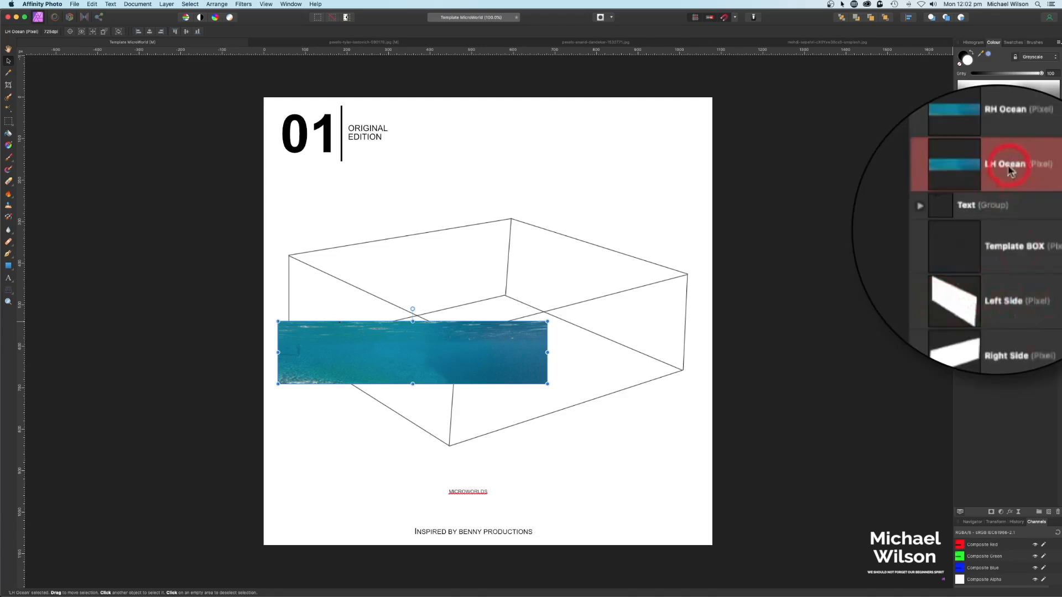
pyautogui.moveTo(1001, 198); pyautogui.dragTo(972, 264)
pyautogui.moveTo(372, 341); pyautogui.dragTo(336, 323)
# - Distort LH Ocean with the Perspective tool so its four corners match the corners of the box's left face
pyautogui.click(9, 291)
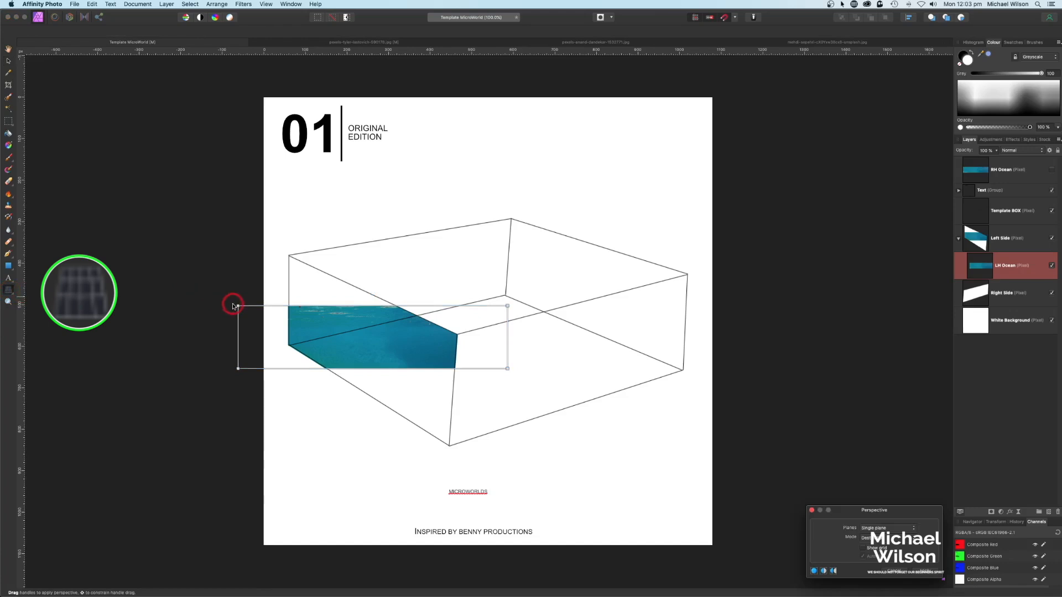
pyautogui.moveTo(237, 308); pyautogui.dragTo(290, 255)
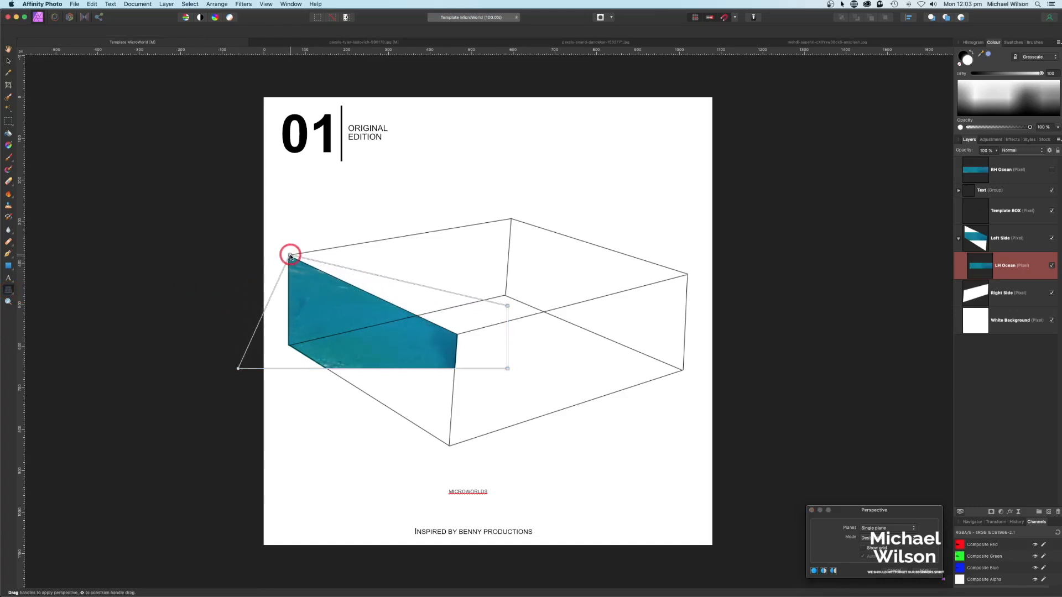
pyautogui.moveTo(506, 304); pyautogui.dragTo(458, 335)
pyautogui.moveTo(507, 369); pyautogui.dragTo(450, 454)
pyautogui.moveTo(238, 368); pyautogui.dragTo(285, 360)
# - Extend both upper perspective corners of LH Ocean slightly above the left face's top edge and apply the distortion
pyautogui.click(292, 255)
pyautogui.moveTo(290, 255); pyautogui.dragTo(290, 237)
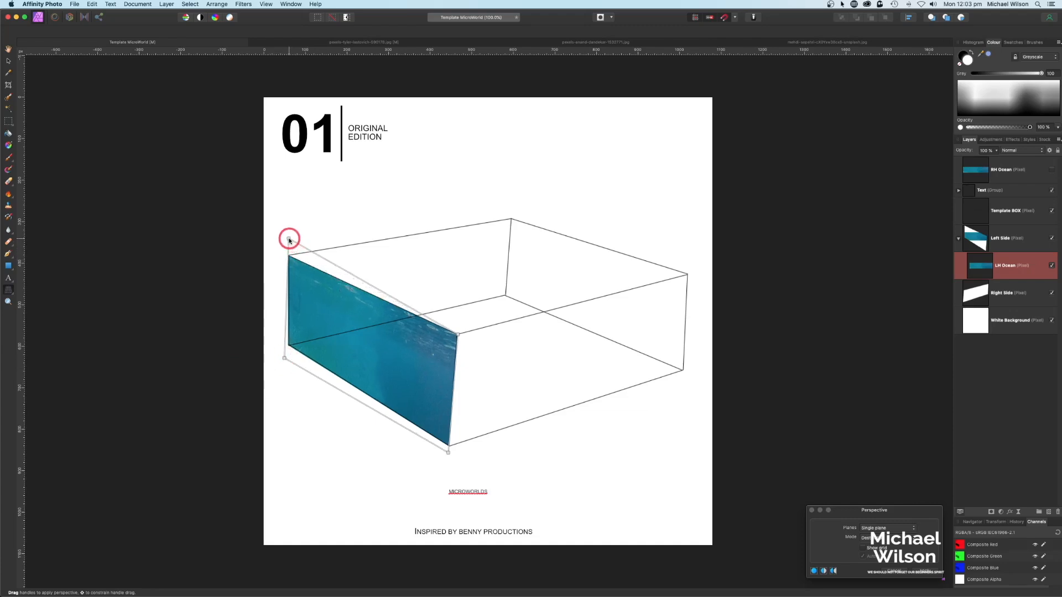
pyautogui.click(446, 331)
pyautogui.moveTo(446, 332); pyautogui.dragTo(468, 318)
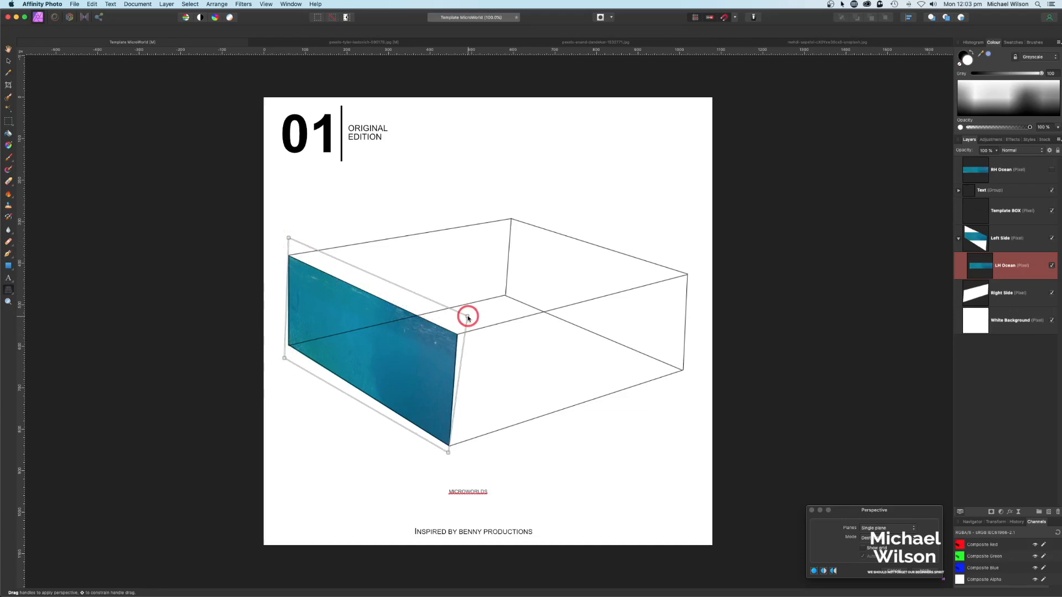
pyautogui.click(925, 572)
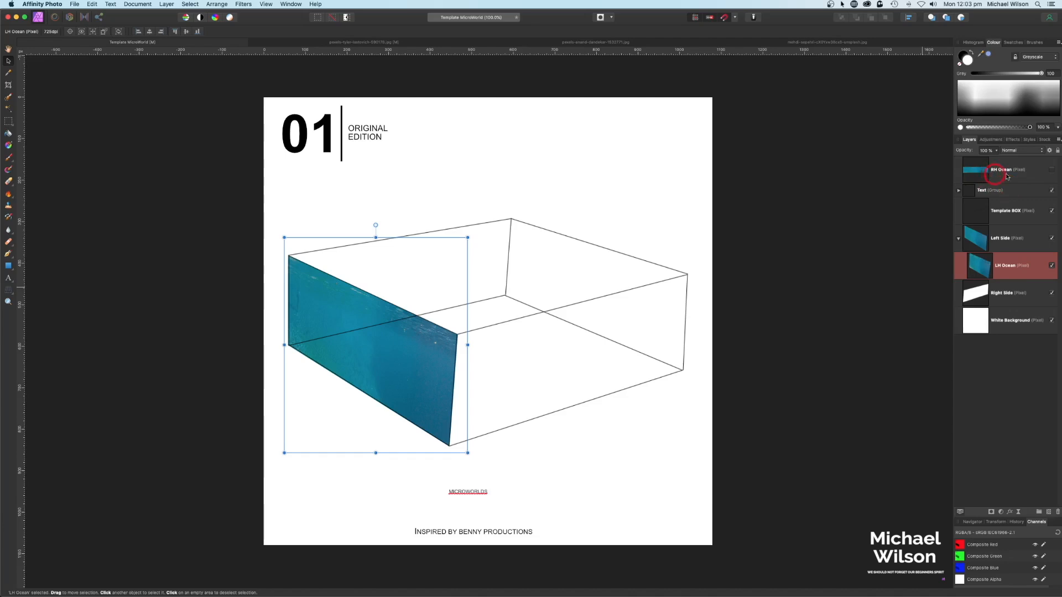
# - Show RH Ocean, move it over the box's right face and clip it inside the Right Side layer
pyautogui.click(1052, 170)
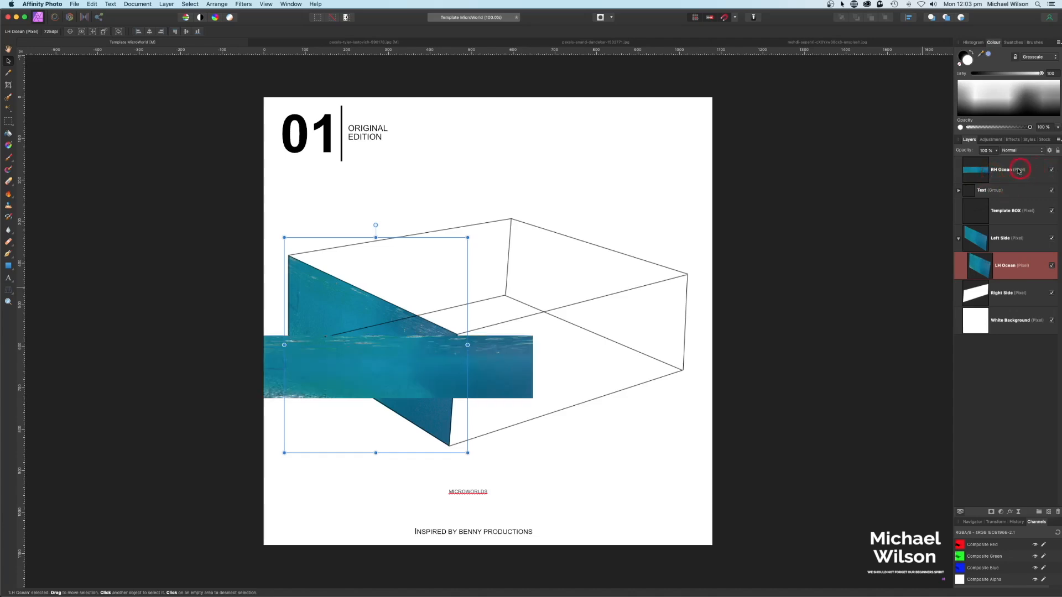
pyautogui.click(1007, 171)
pyautogui.moveTo(467, 351); pyautogui.dragTo(631, 353)
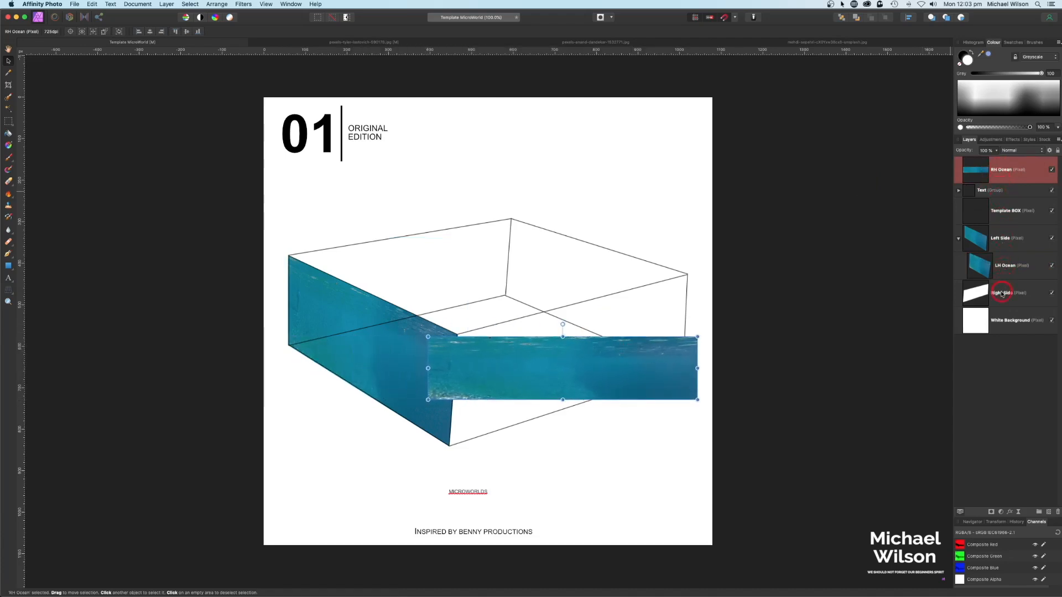
pyautogui.moveTo(1005, 172); pyautogui.dragTo(1020, 296)
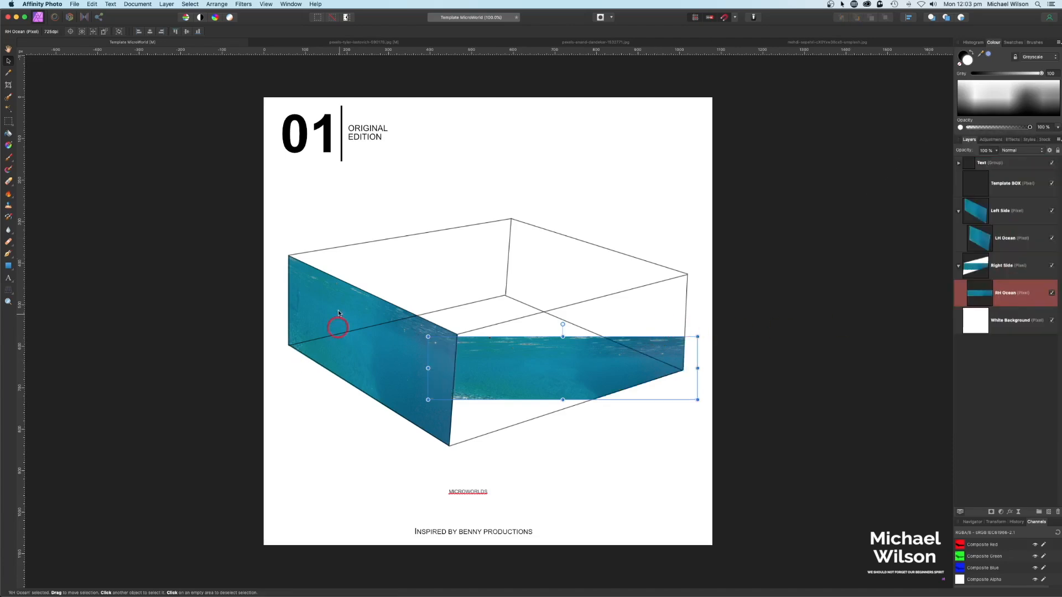
# - Distort RH Ocean with the Perspective tool so its corners sit just outside the right face's corners, and apply it
pyautogui.click(7, 291)
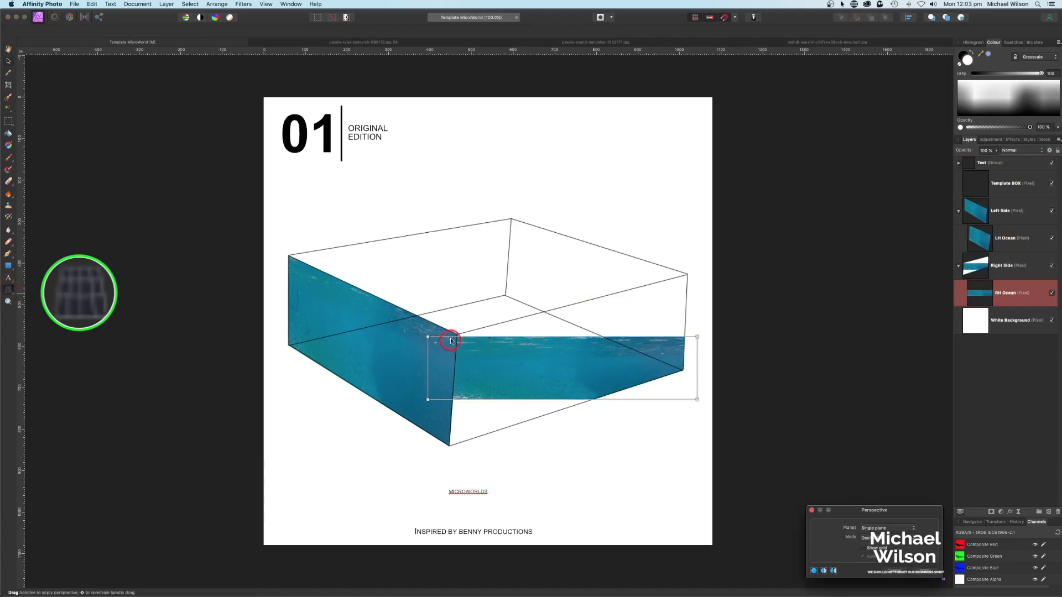
pyautogui.moveTo(428, 336); pyautogui.dragTo(456, 331)
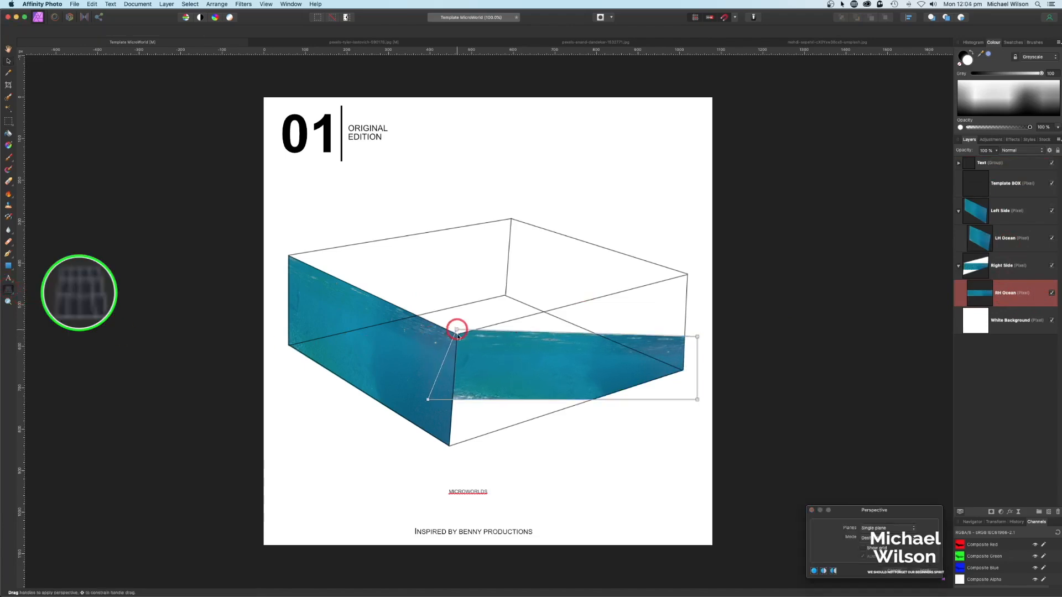
pyautogui.moveTo(428, 402); pyautogui.dragTo(440, 455)
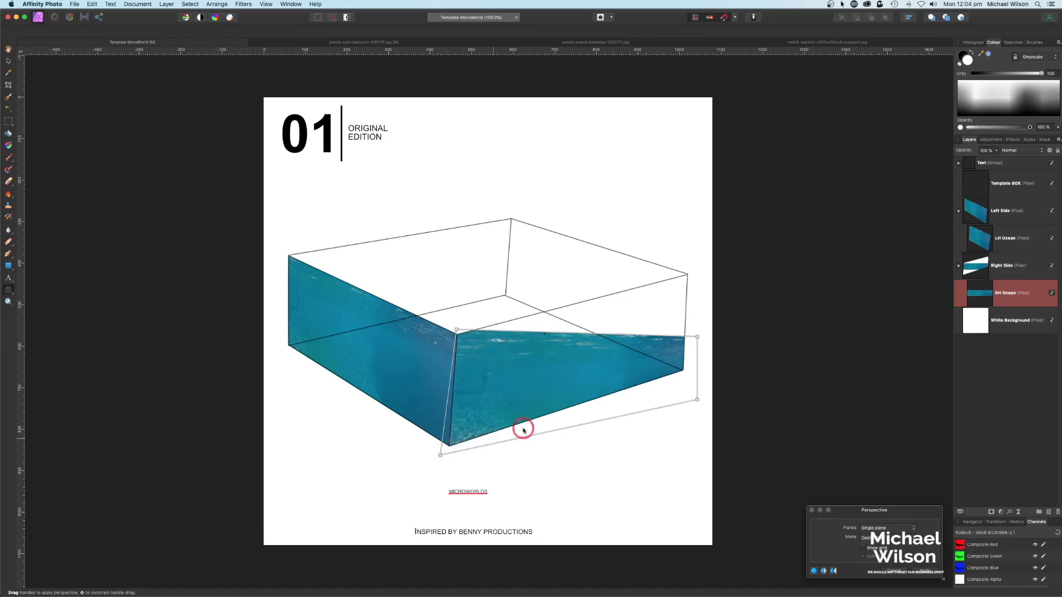
pyautogui.moveTo(696, 337); pyautogui.dragTo(696, 262)
pyautogui.moveTo(697, 398); pyautogui.dragTo(689, 372)
pyautogui.moveTo(456, 330); pyautogui.dragTo(453, 312)
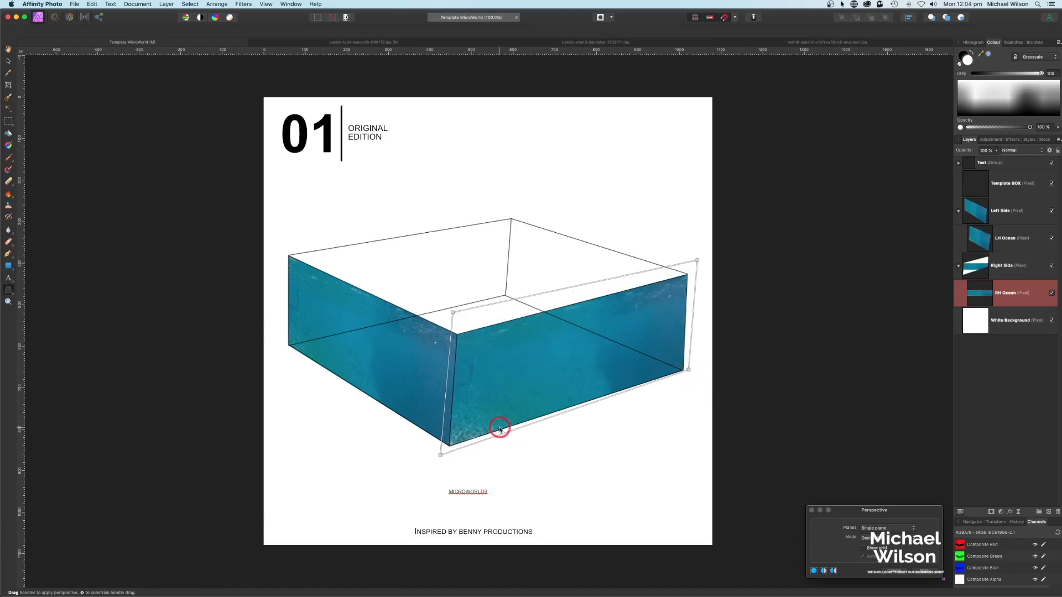
pyautogui.click(941, 573)
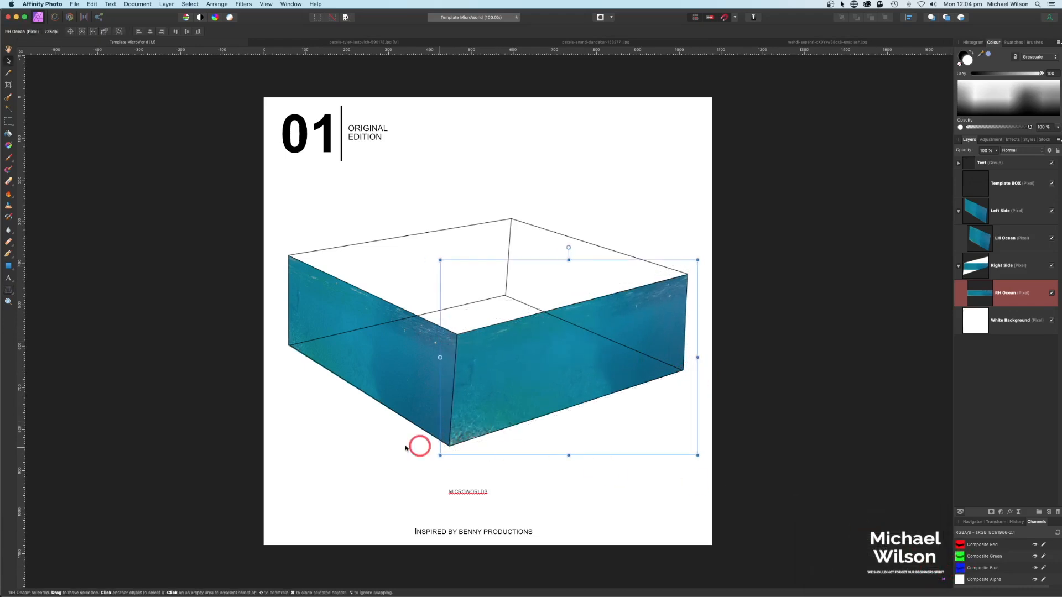
# - Hide the Template BOX lines briefly to check the two ocean faces, show them again and clear the layer selection
pyautogui.click(1050, 184)
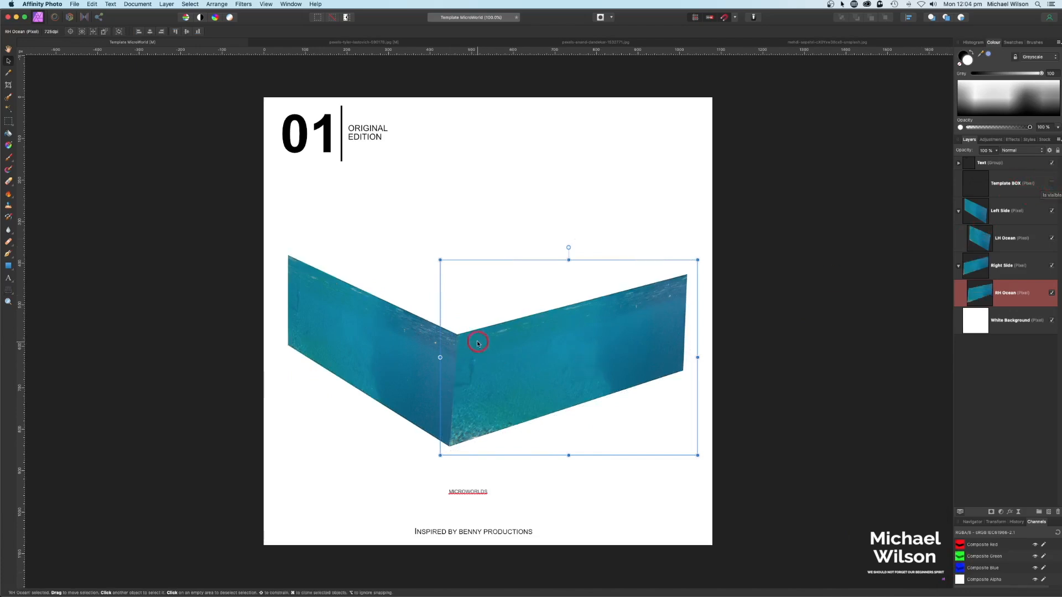
pyautogui.click(1052, 186)
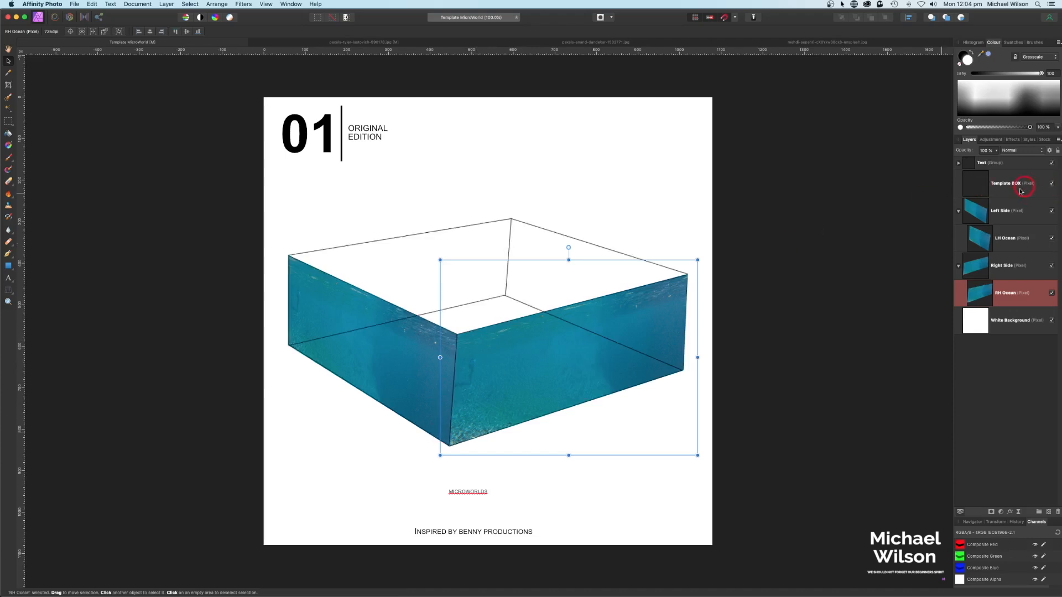
pyautogui.click(855, 316)
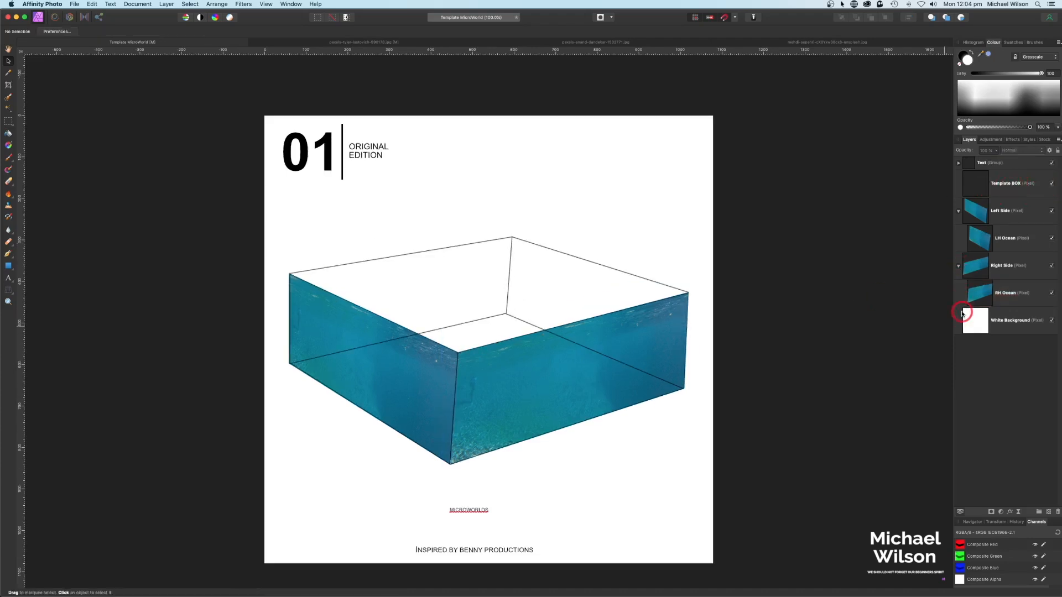
# - Move the existing rectangular selection in the underwater photo down over the rocky seabed and copy that area
pyautogui.click(348, 43)
pyautogui.press('m')
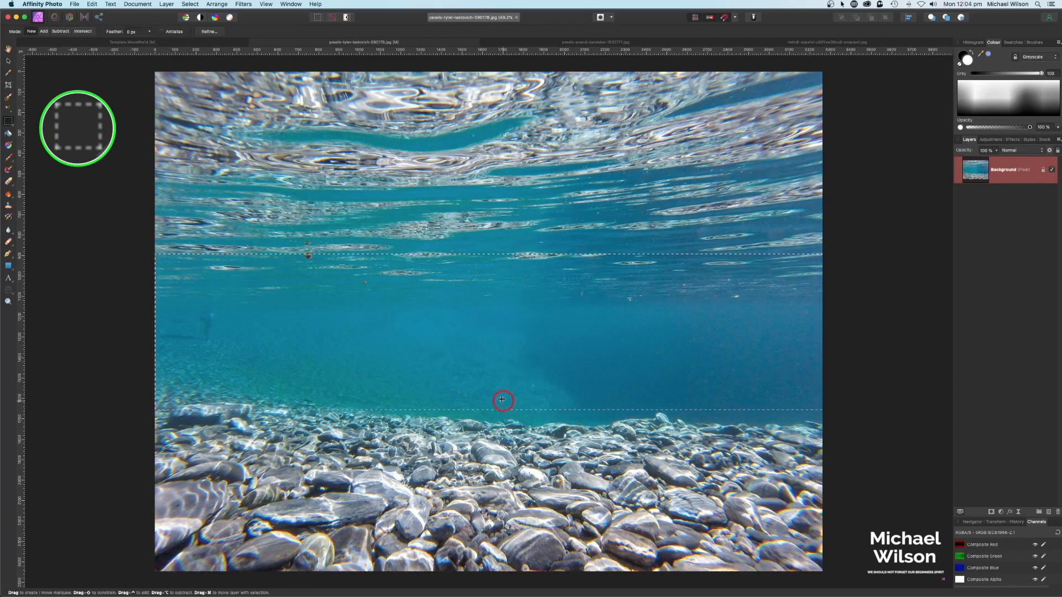
pyautogui.moveTo(493, 408); pyautogui.dragTo(487, 563)
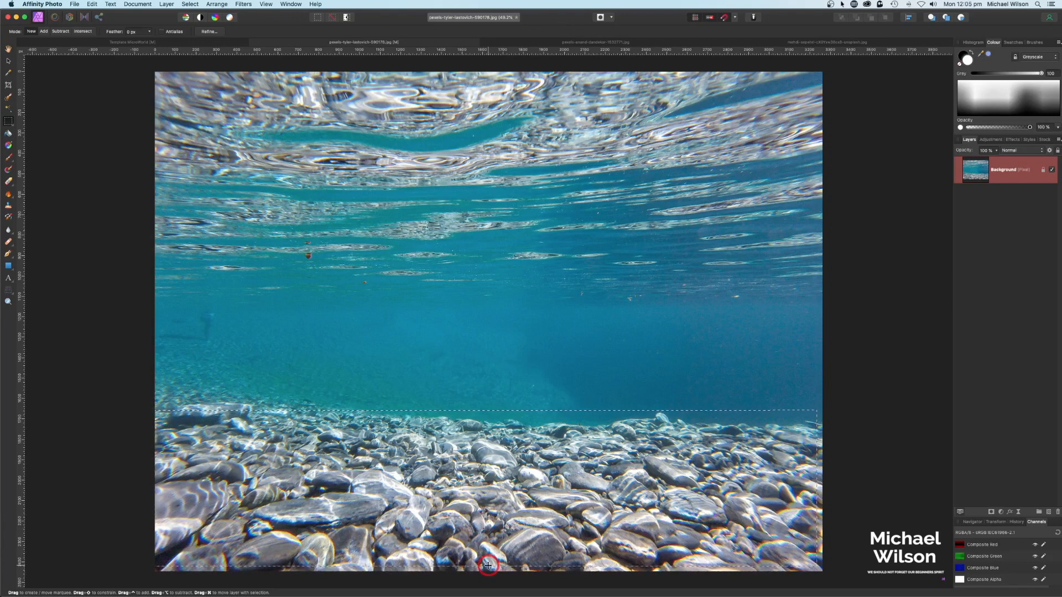
pyautogui.press('super+c')
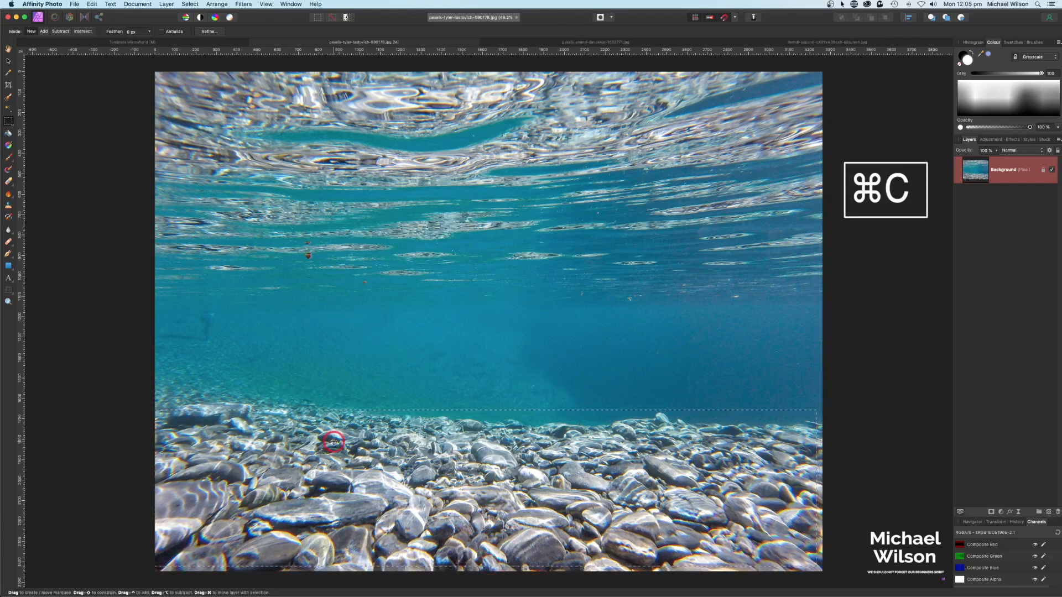
# - Paste the copied rocks into the Template MicroWorld document, scale them down and place them over the box's left face
pyautogui.click(114, 43)
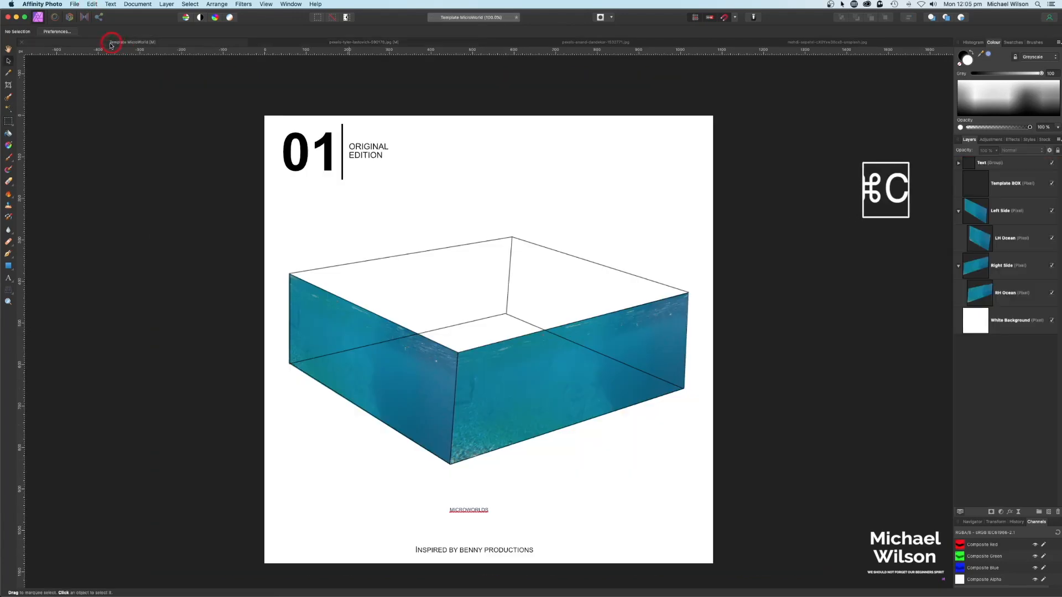
pyautogui.press('super+v')
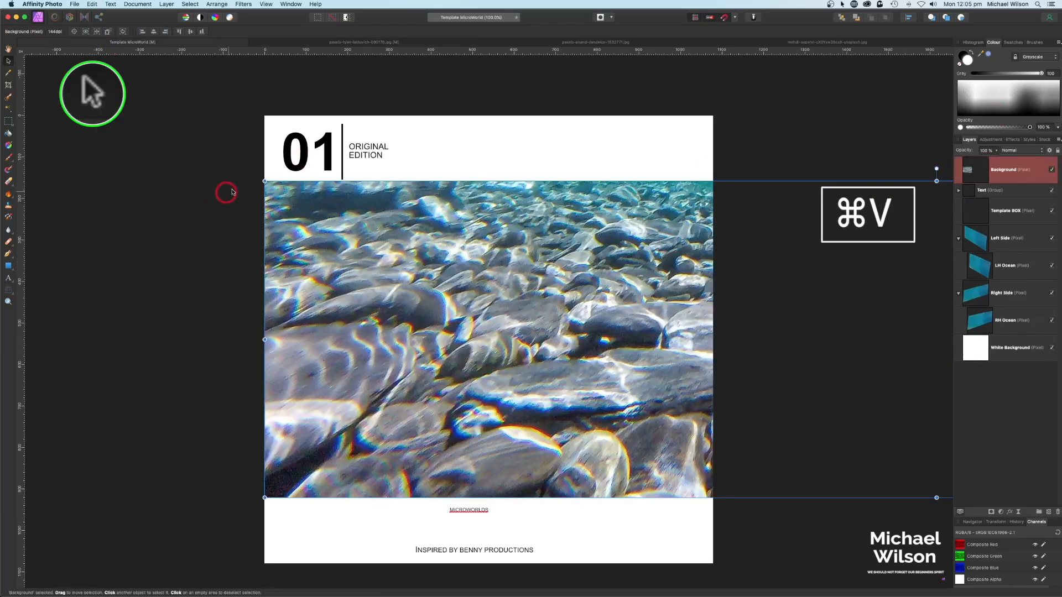
pyautogui.moveTo(265, 181); pyautogui.dragTo(429, 279)
pyautogui.moveTo(555, 317); pyautogui.dragTo(399, 378)
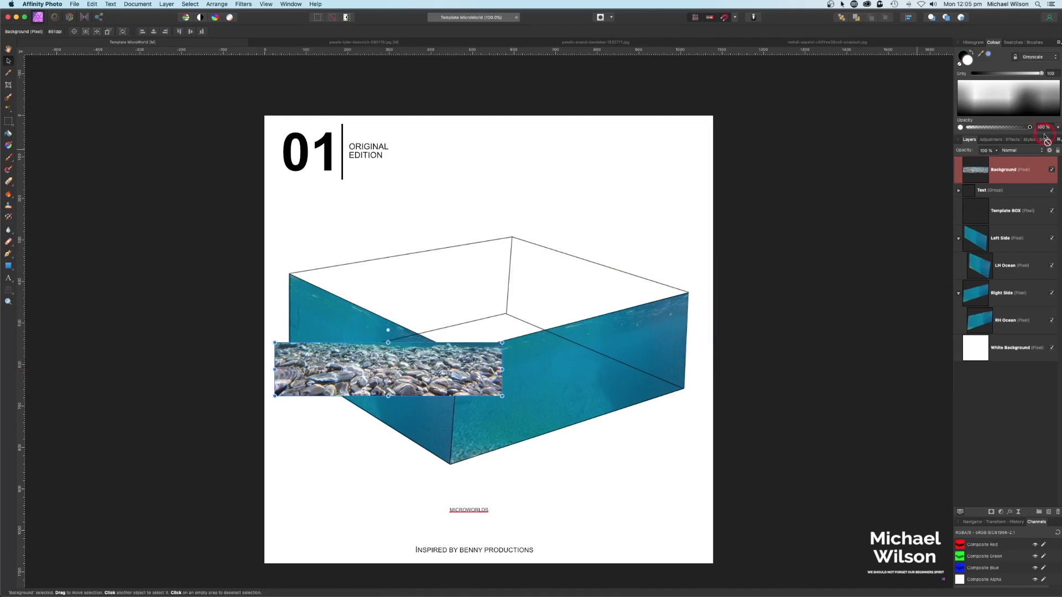
# - Duplicate the pasted rocks layer, name the upper copy RH Rocks and the lower one Lh Rocks, and hide RH Rocks
pyautogui.press('cmd+j')
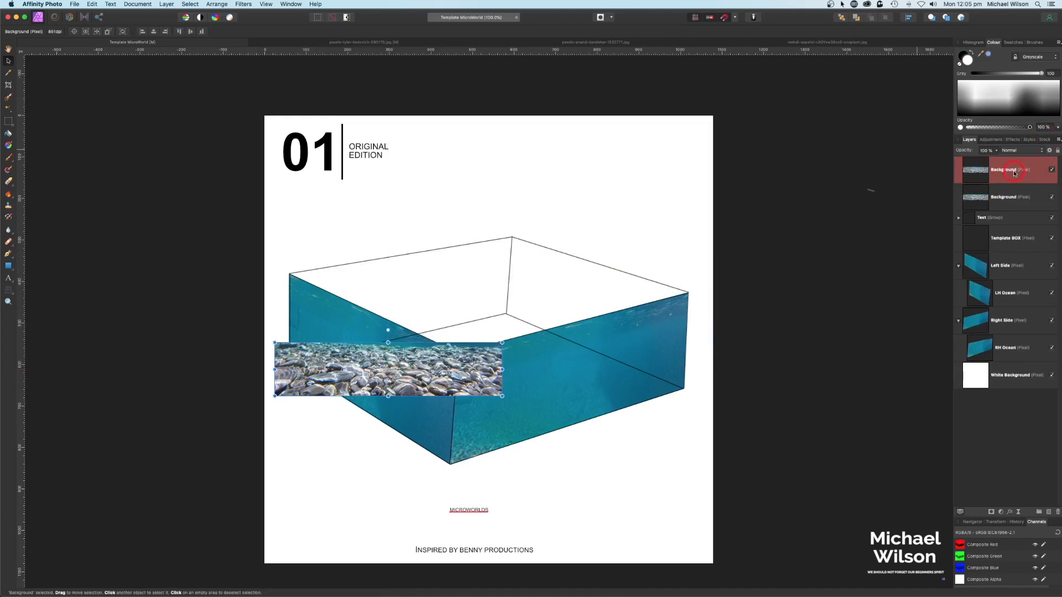
pyautogui.doubleClick(1000, 169)
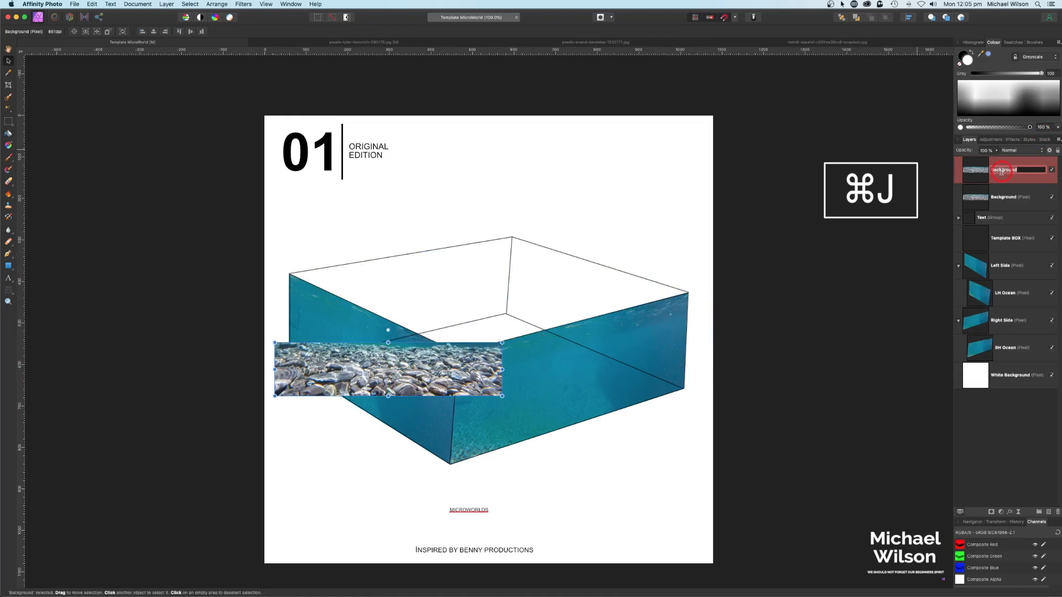
pyautogui.write('RH Rocks')
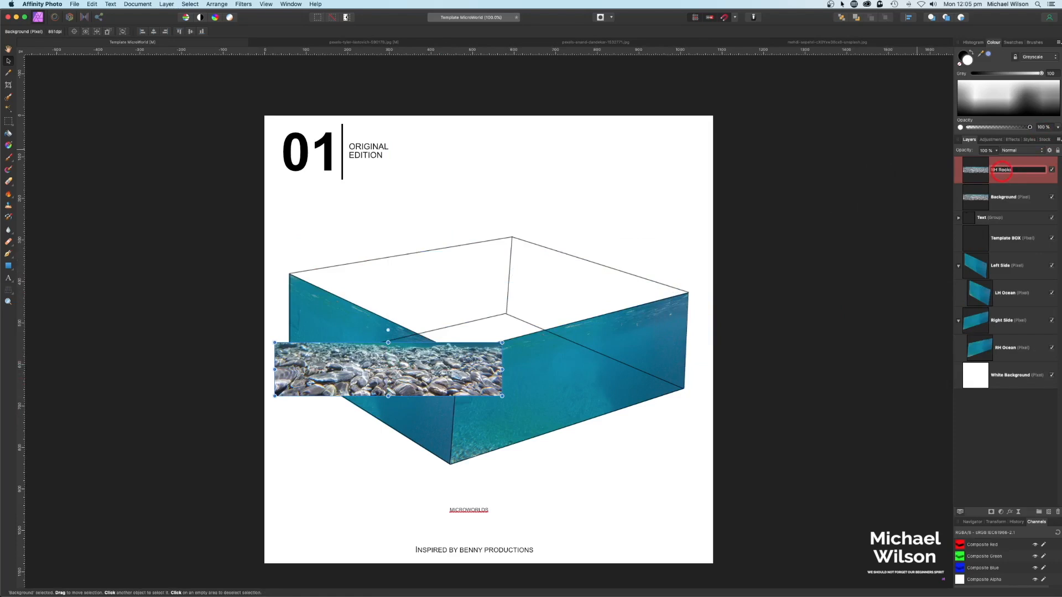
pyautogui.press('Return')
pyautogui.doubleClick(1003, 197)
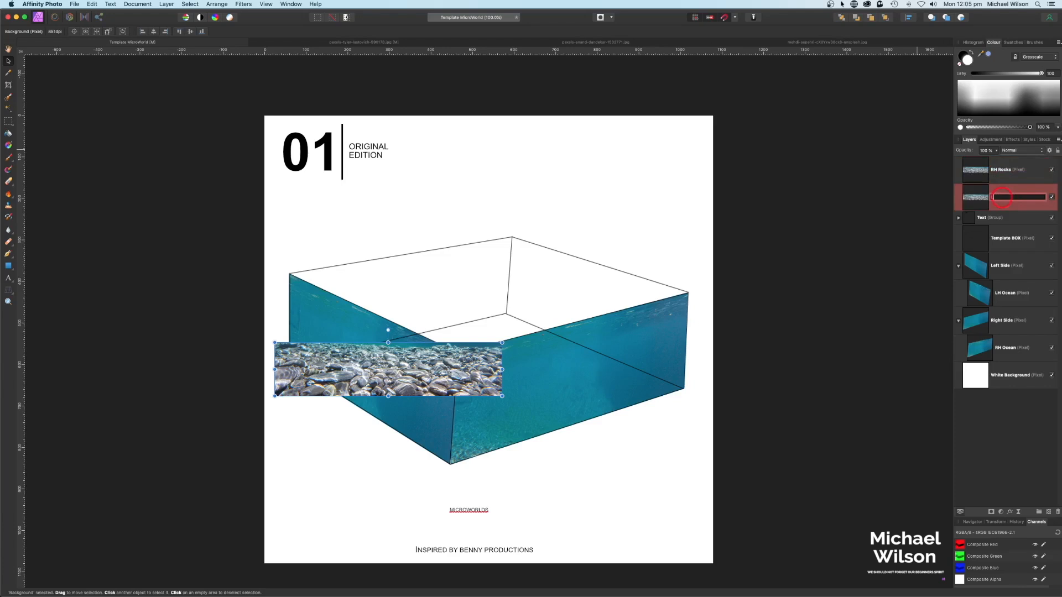
pyautogui.write('LH Rocks')
pyautogui.press('Return')
pyautogui.click(1053, 170)
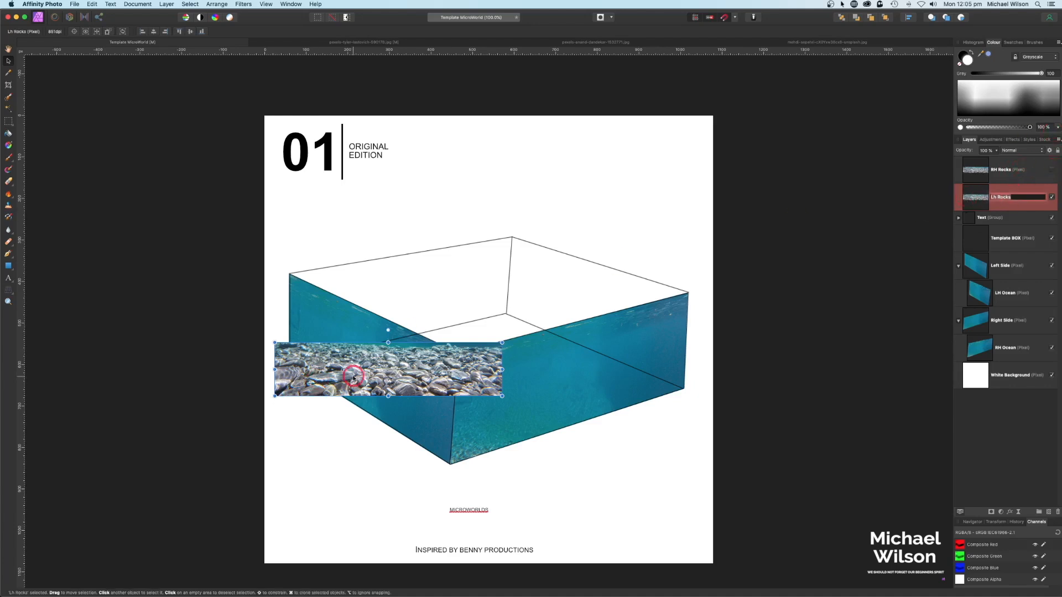
# - Clip the Lh Rocks layer inside the Left Side layer, above LH Ocean
pyautogui.click(395, 361)
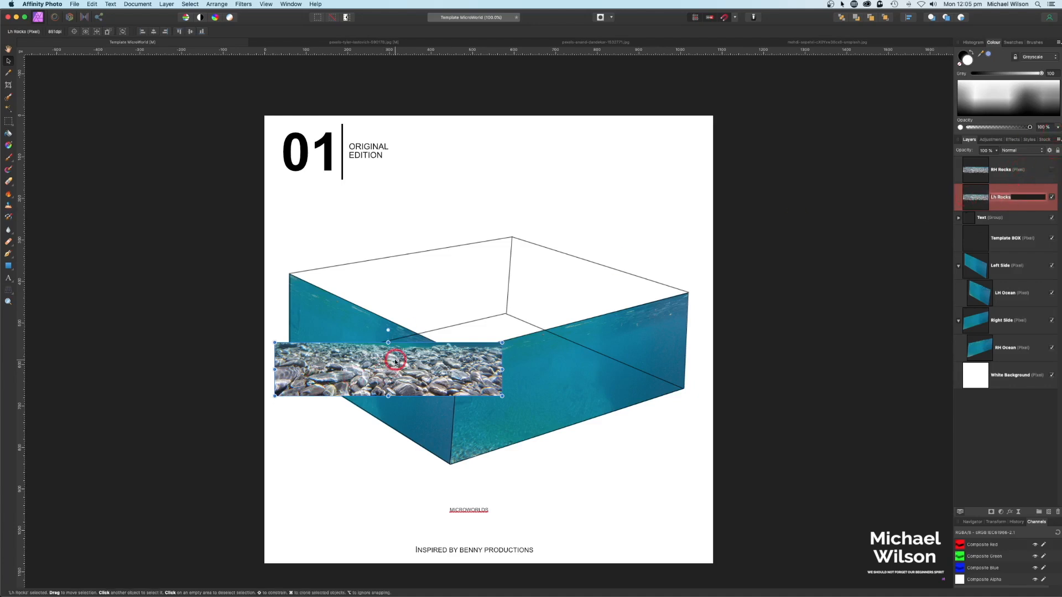
pyautogui.click(906, 256)
pyautogui.moveTo(967, 143); pyautogui.dragTo(936, 289)
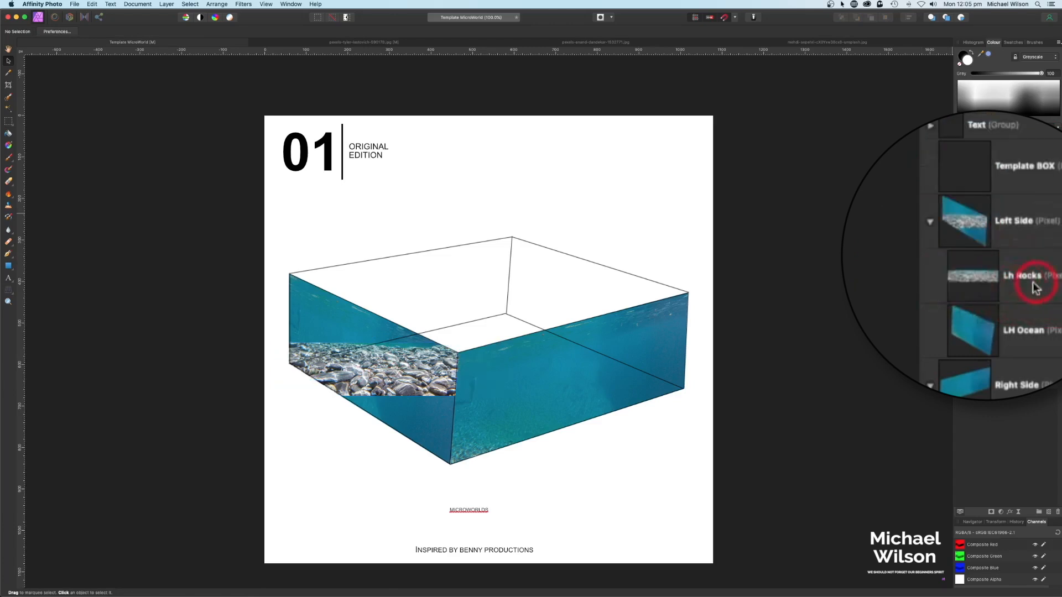
pyautogui.click(387, 362)
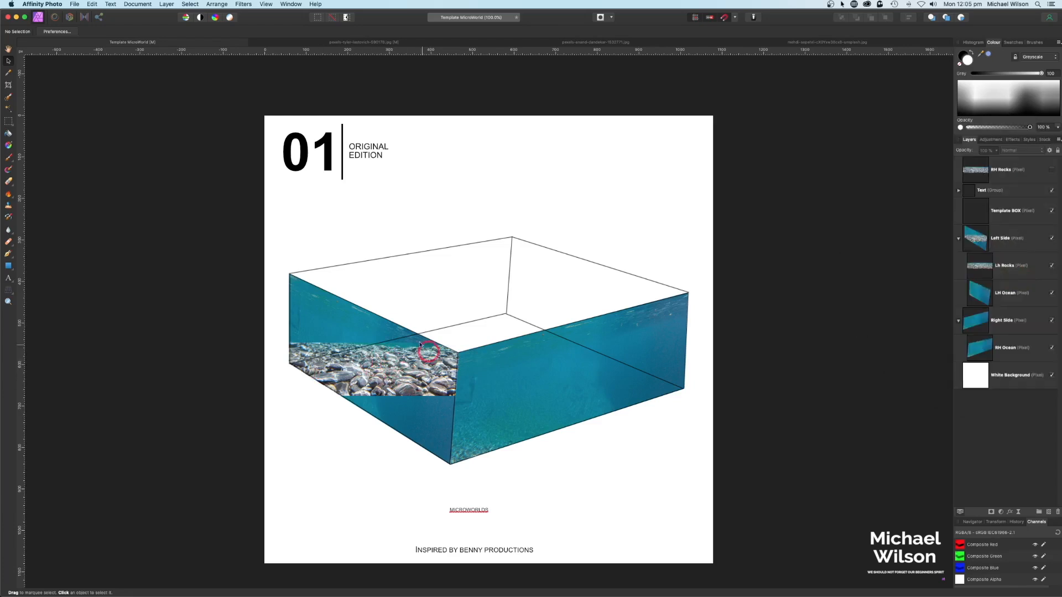
# - Distort Lh Rocks with the Perspective tool so it covers the lower half of the left face, corners just outside its edges, and apply it
pyautogui.click(975, 267)
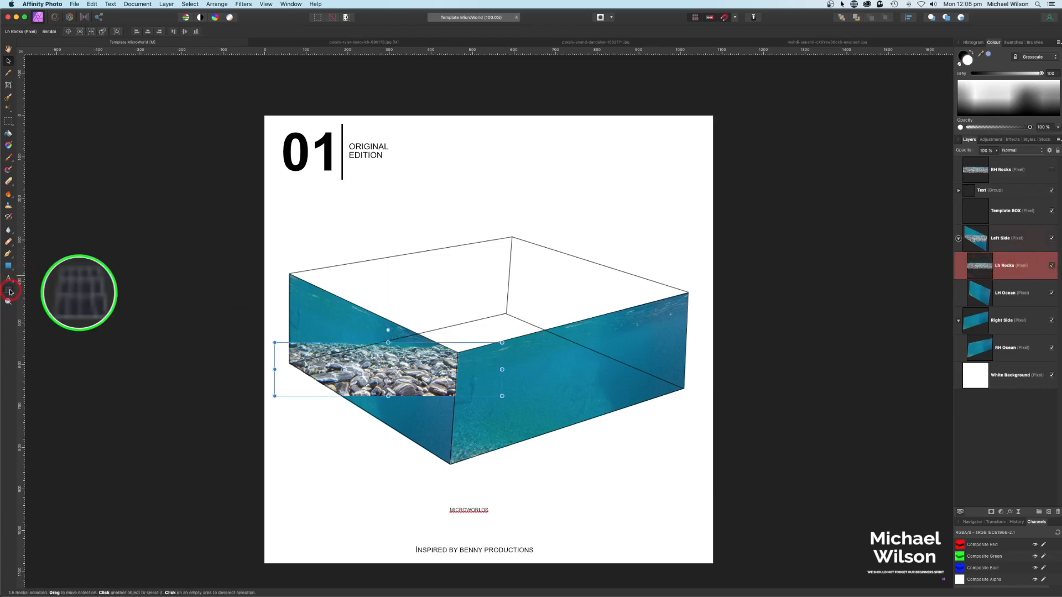
pyautogui.click(10, 291)
pyautogui.moveTo(276, 343); pyautogui.dragTo(288, 325)
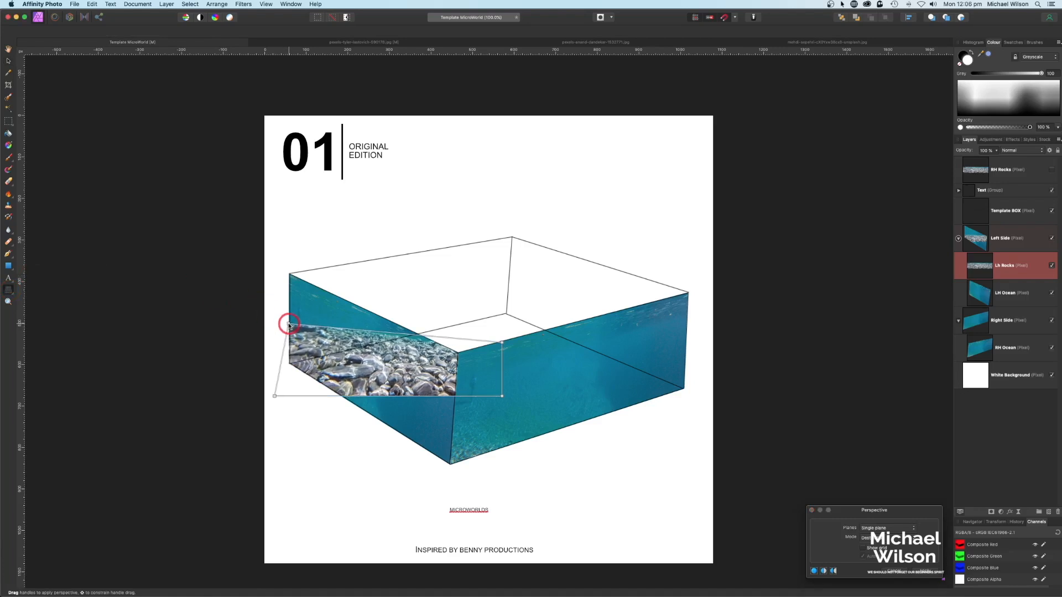
pyautogui.moveTo(275, 396); pyautogui.dragTo(286, 365)
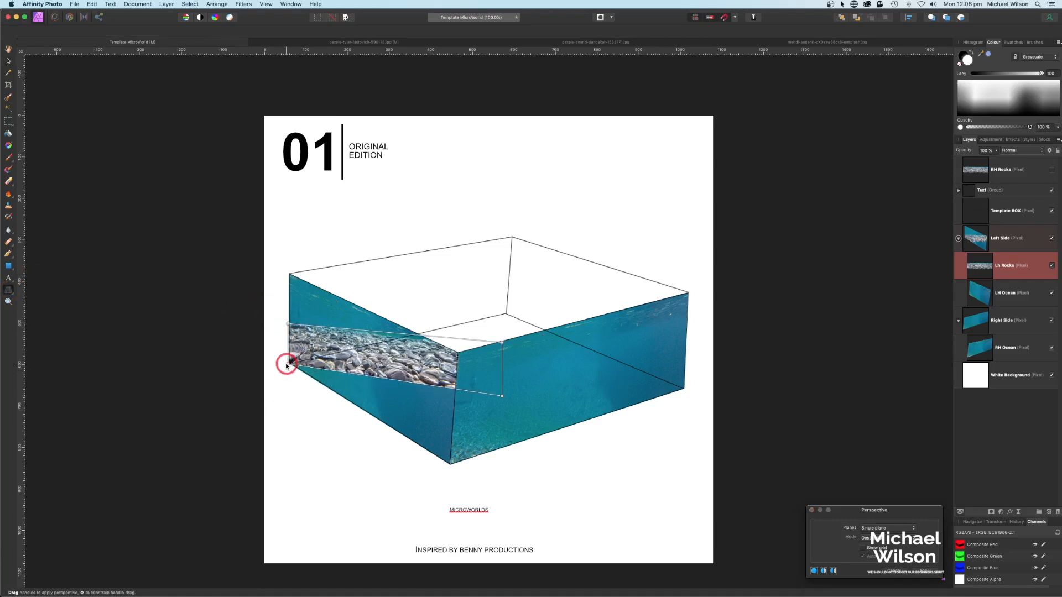
pyautogui.moveTo(502, 396); pyautogui.dragTo(455, 471)
pyautogui.moveTo(502, 347); pyautogui.dragTo(461, 417)
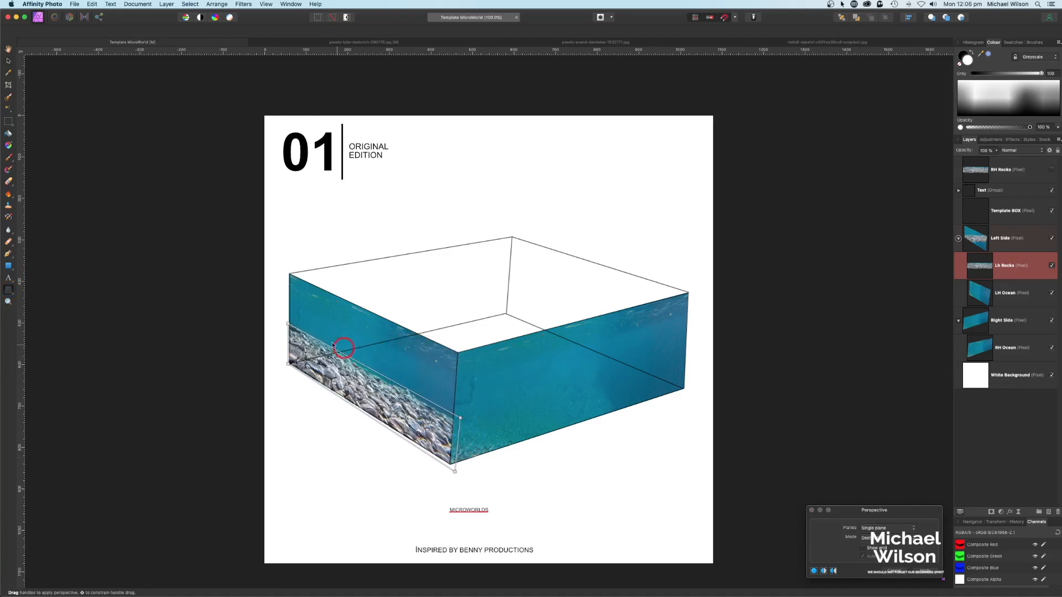
pyautogui.moveTo(287, 324); pyautogui.dragTo(283, 322)
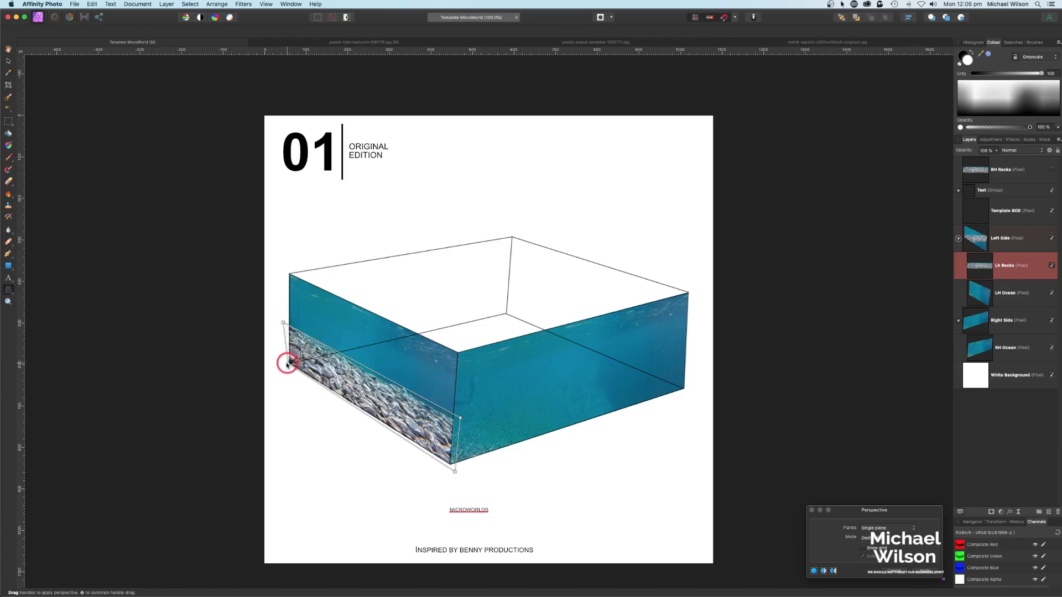
pyautogui.moveTo(290, 356); pyautogui.dragTo(283, 362)
pyautogui.click(922, 573)
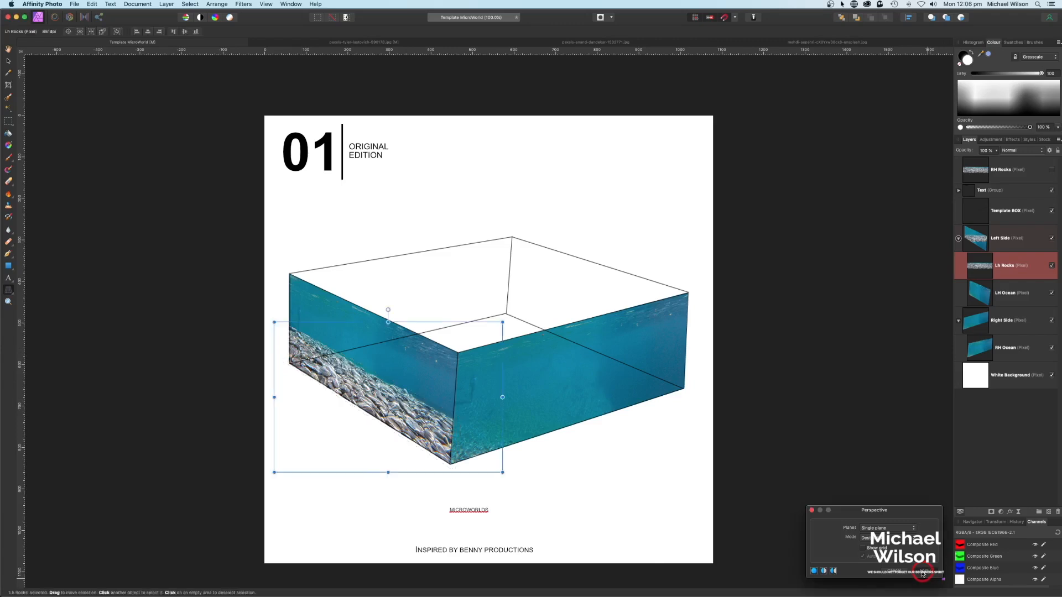
# - Add a mask to the Lh Rocks layer and make the mask the active layer for painting
pyautogui.press('b')
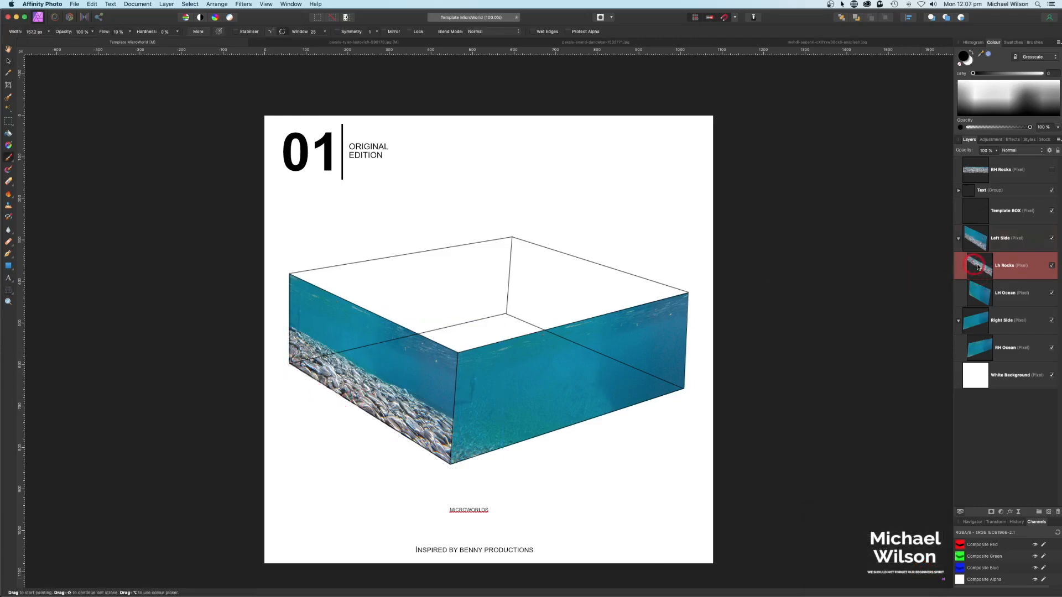
pyautogui.click(992, 513)
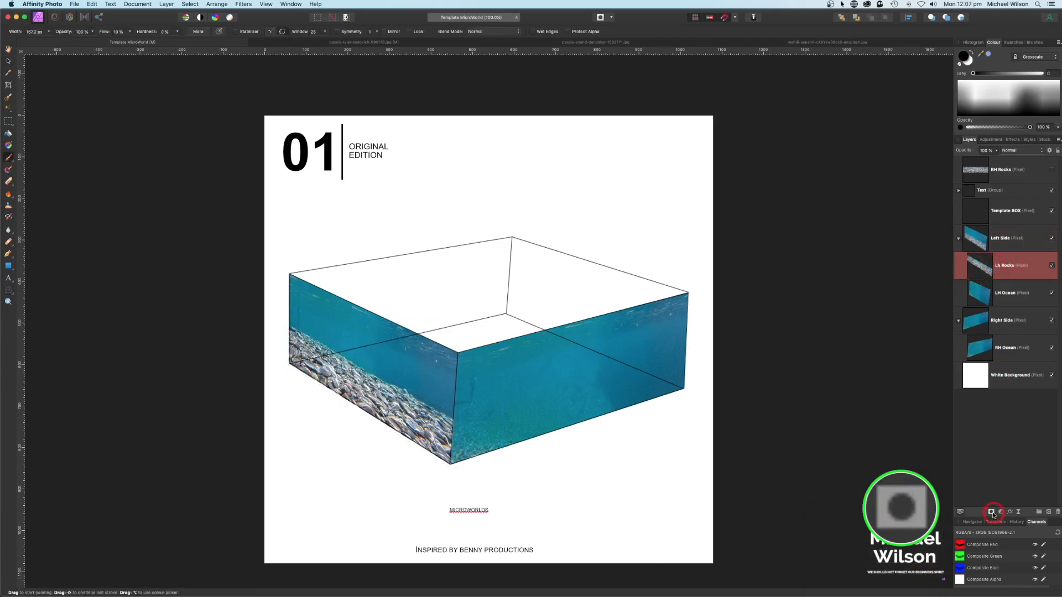
pyautogui.click(986, 299)
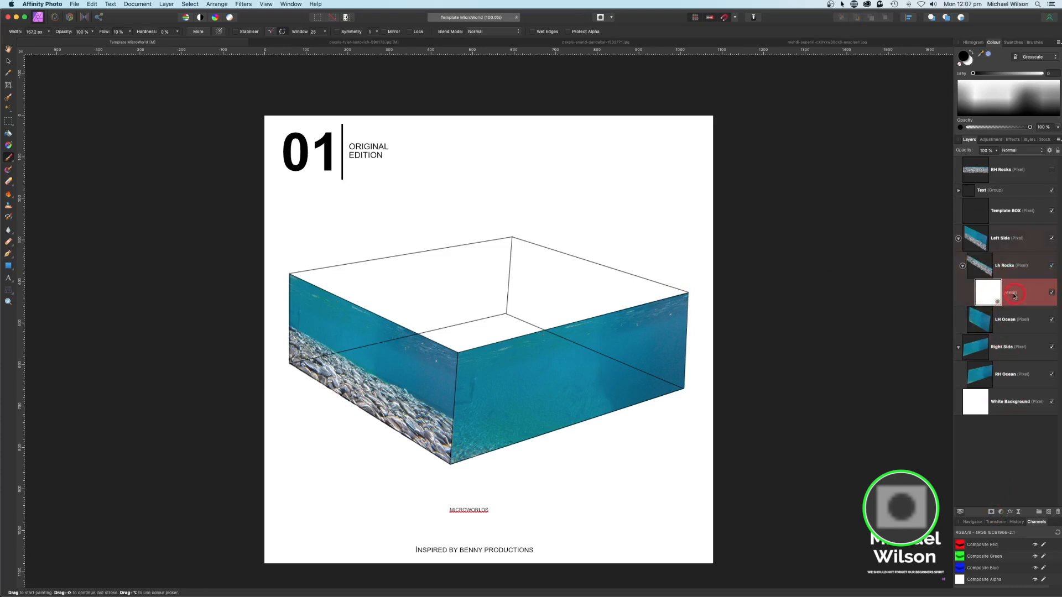
# - Set up a soft paint brush with 0% hardness and 10% flow, and shrink it to about 87 px wide
pyautogui.click(1032, 43)
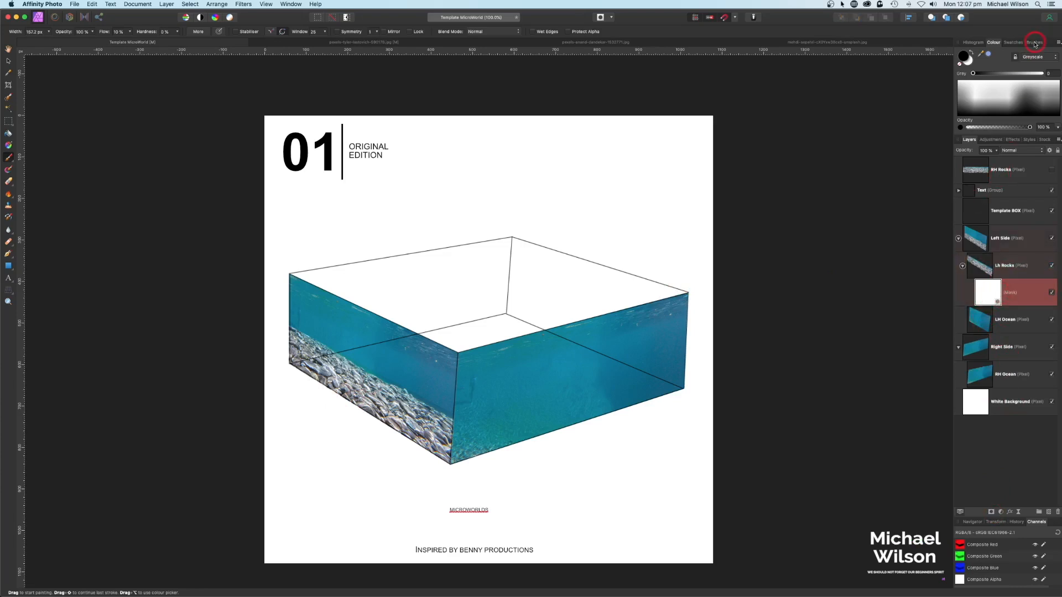
pyautogui.click(1005, 120)
pyautogui.click(6, 157)
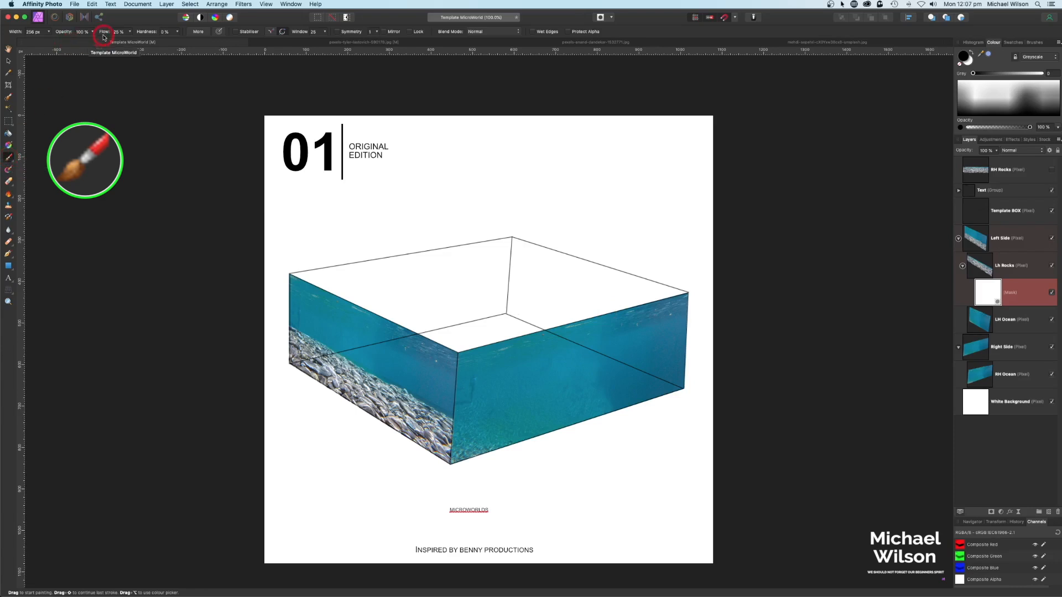
pyautogui.moveTo(109, 35); pyautogui.dragTo(104, 34)
pyautogui.moveTo(336, 343); pyautogui.dragTo(342, 358)
pyautogui.press('[')
pyautogui.press('[')
pyautogui.press('[')
pyautogui.press('[')
pyautogui.press('[')
pyautogui.press('[')
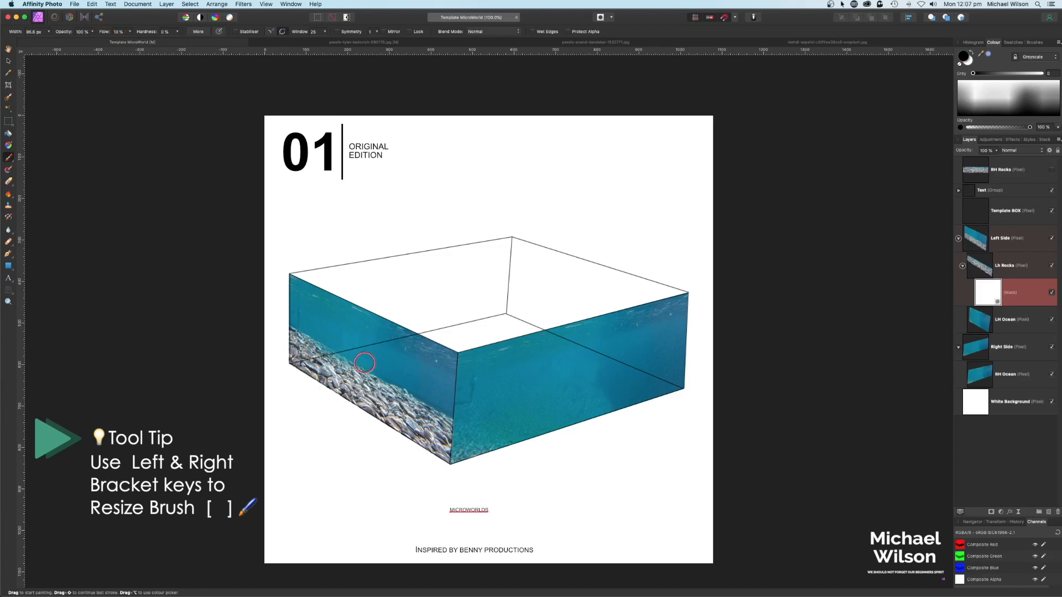
# - Paint black on the Lh Rocks mask along the rocks' upper edge, then with a larger brush over the rocks, to fade them into the ocean
pyautogui.moveTo(314, 338)
pyautogui.mouseDown()
pyautogui.moveTo(290, 325)
pyautogui.moveTo(456, 416)
pyautogui.moveTo(286, 340)
pyautogui.moveTo(291, 332)
pyautogui.moveTo(422, 401)
pyautogui.moveTo(447, 416)
pyautogui.moveTo(369, 381)
pyautogui.moveTo(449, 426)
pyautogui.moveTo(307, 350)
pyautogui.moveTo(442, 423)
pyautogui.mouseUp()
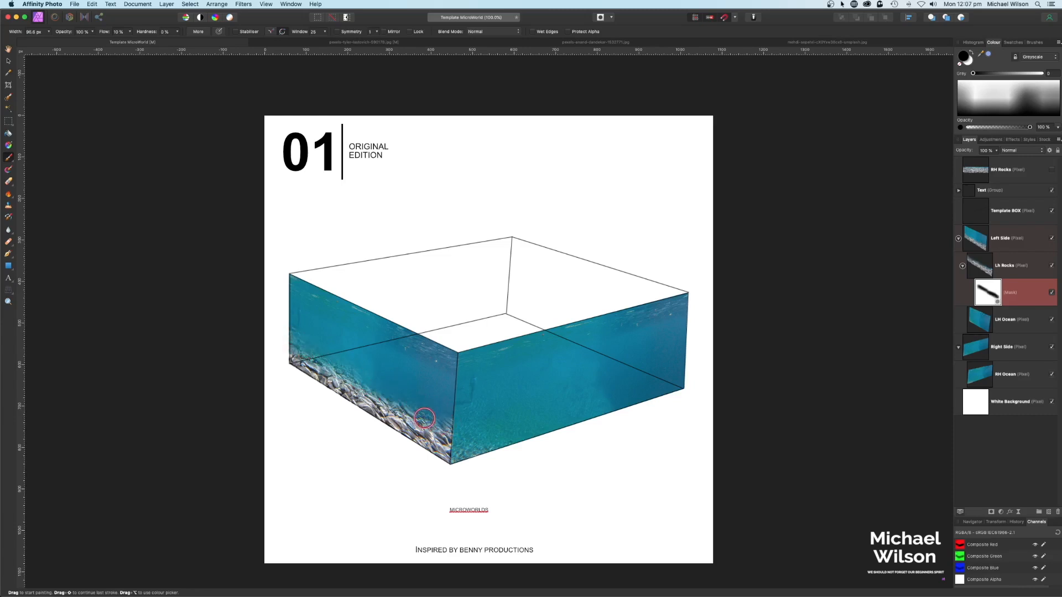
pyautogui.press(']')
pyautogui.moveTo(425, 419)
pyautogui.mouseDown()
pyautogui.moveTo(272, 351)
pyautogui.moveTo(442, 451)
pyautogui.moveTo(435, 412)
pyautogui.moveTo(440, 428)
pyautogui.moveTo(454, 424)
pyautogui.moveTo(453, 459)
pyautogui.moveTo(256, 353)
pyautogui.moveTo(268, 348)
pyautogui.moveTo(284, 376)
pyautogui.moveTo(280, 342)
pyautogui.moveTo(282, 360)
pyautogui.moveTo(294, 354)
pyautogui.moveTo(369, 448)
pyautogui.moveTo(455, 427)
pyautogui.mouseUp()
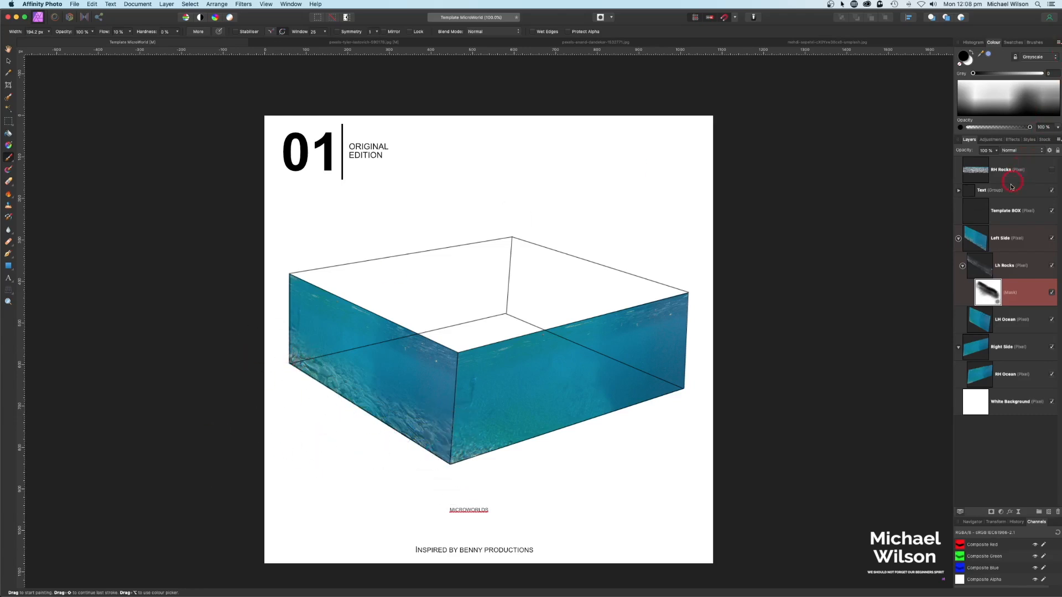
# - Collapse Left Side, show RH Rocks, move it over the box's right face and clip it inside the Right Side layer above RH Ocean
pyautogui.click(959, 239)
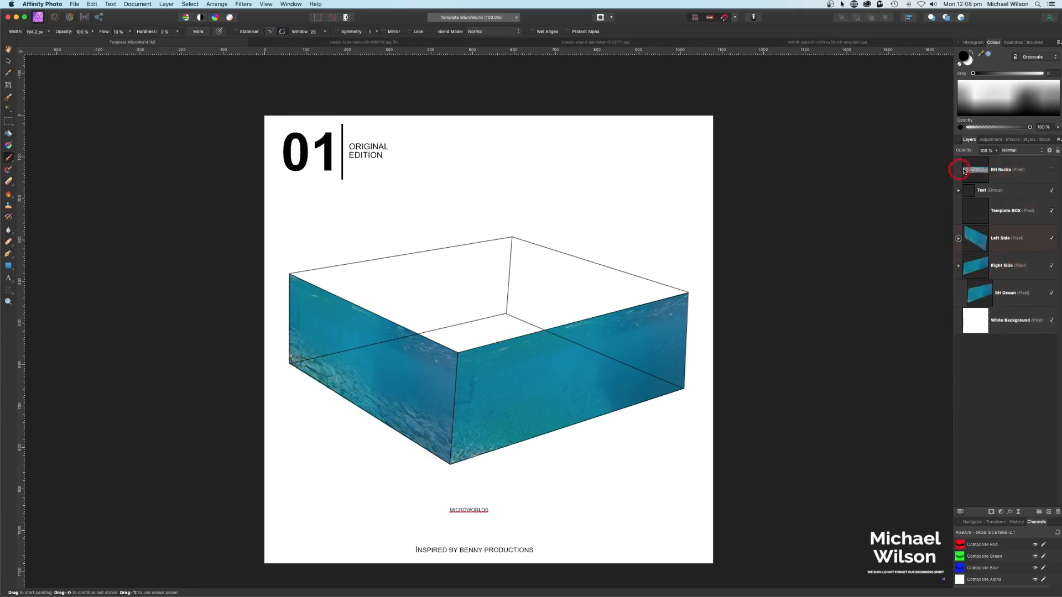
pyautogui.click(1052, 170)
pyautogui.click(1015, 170)
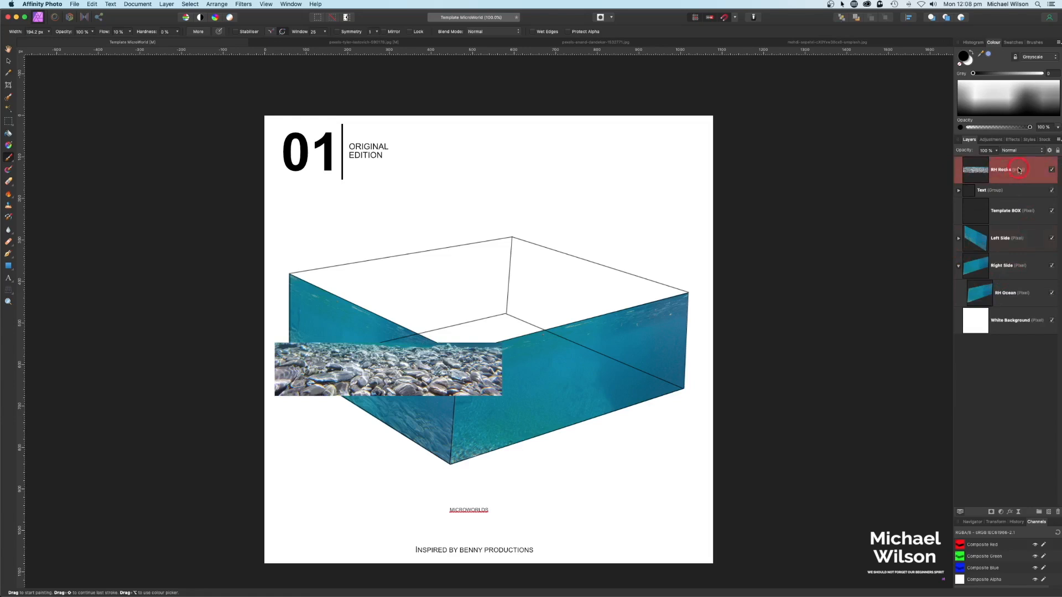
pyautogui.doubleClick(1002, 170)
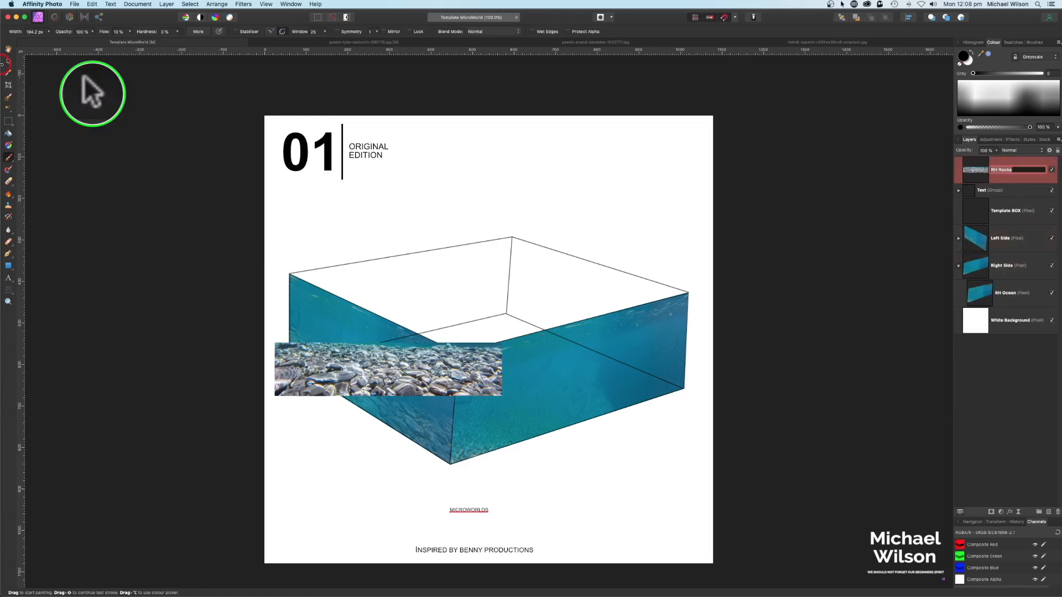
pyautogui.click(8, 62)
pyautogui.moveTo(398, 369); pyautogui.dragTo(573, 384)
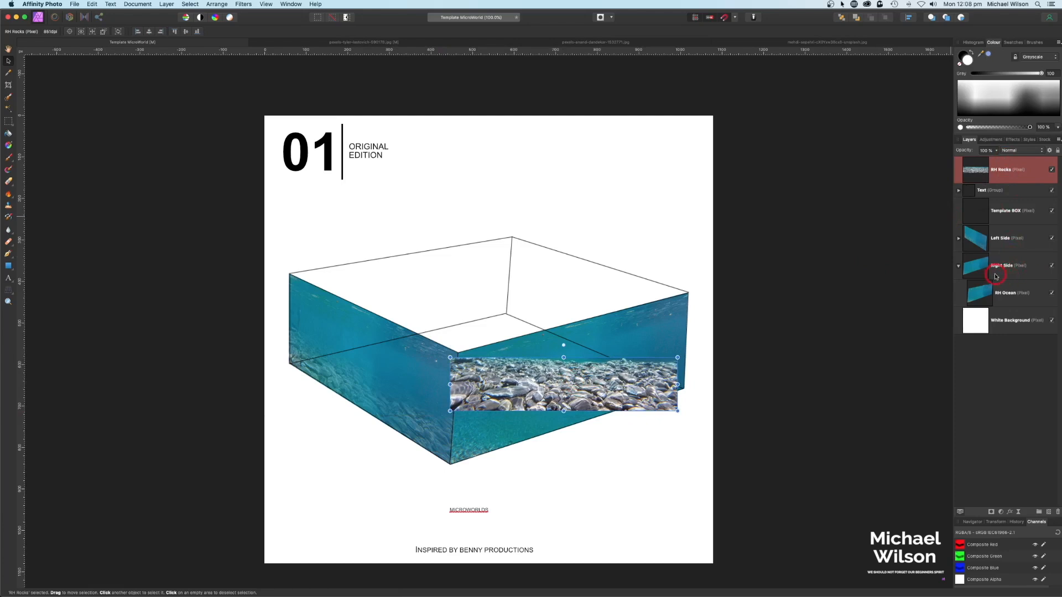
pyautogui.moveTo(1014, 173); pyautogui.dragTo(1016, 277)
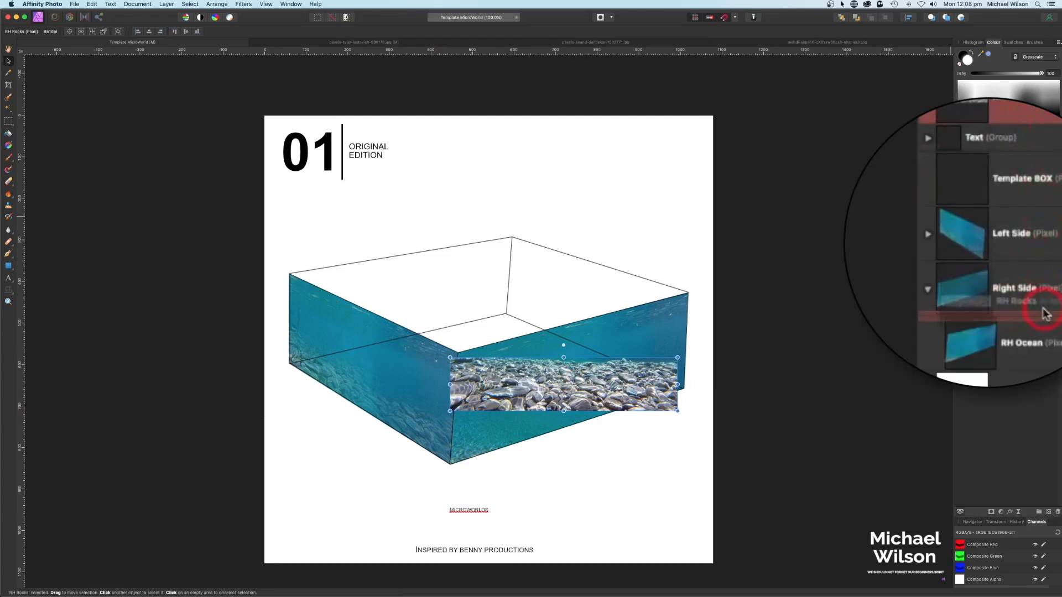
pyautogui.moveTo(1044, 314); pyautogui.dragTo(1045, 315)
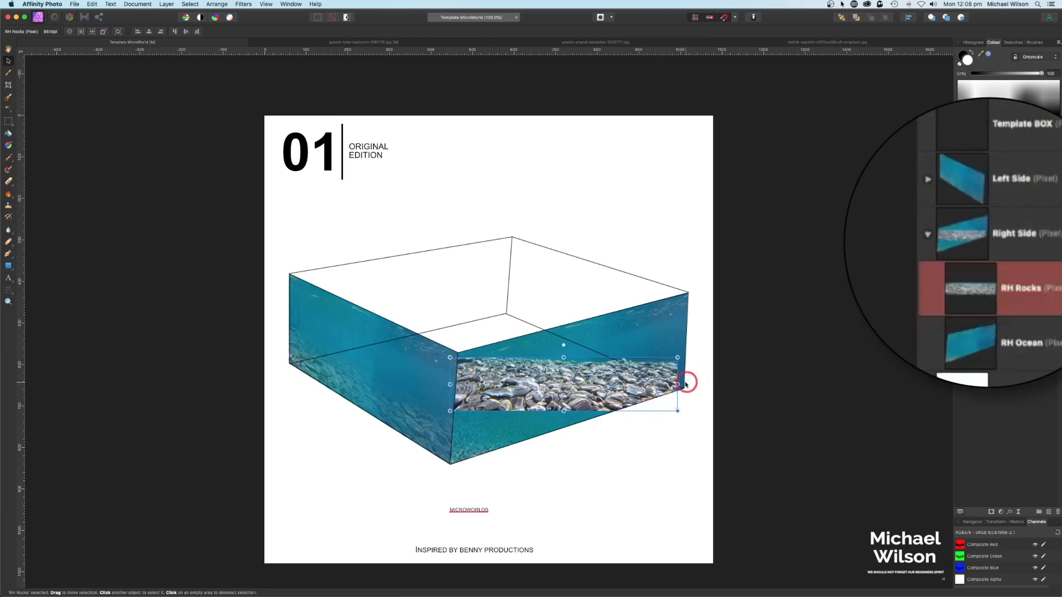
# - Warp RH Rocks in perspective so its corners follow the lower part of the box's right face, and apply the warp
pyautogui.click(9, 291)
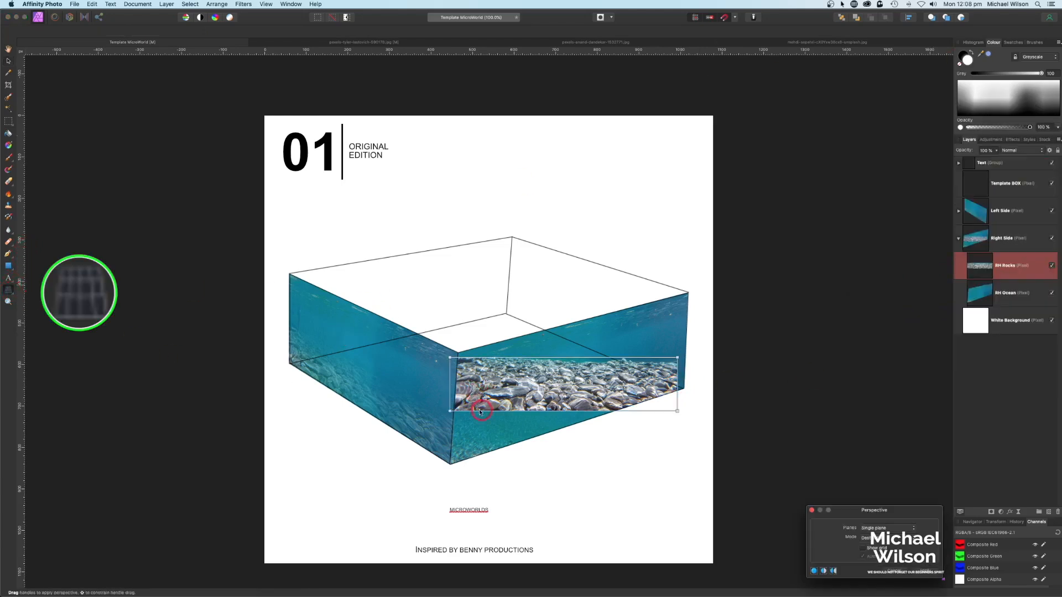
pyautogui.moveTo(450, 412); pyautogui.dragTo(448, 467)
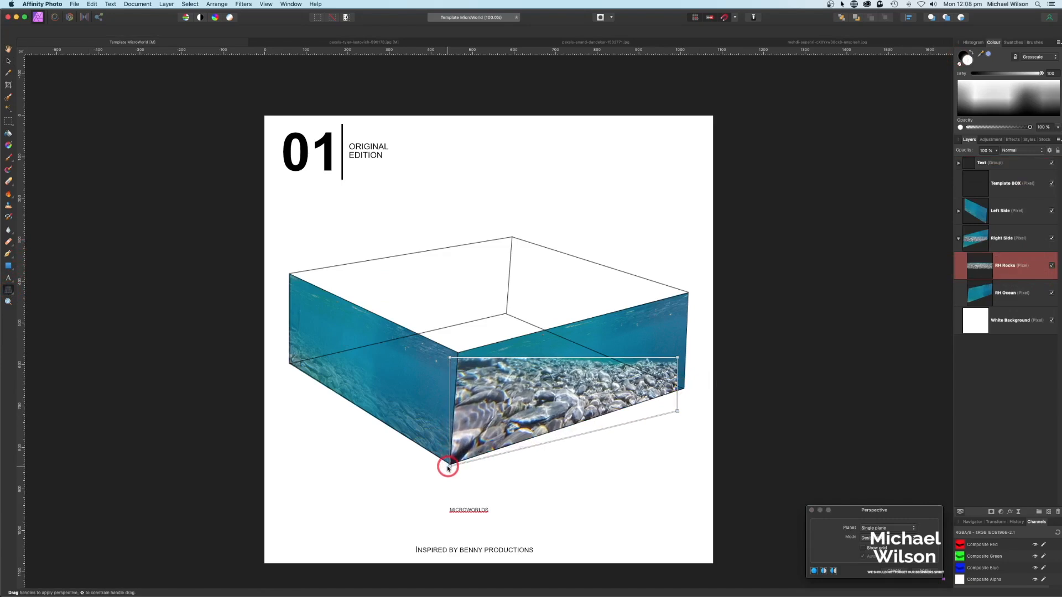
pyautogui.moveTo(450, 358); pyautogui.dragTo(449, 412)
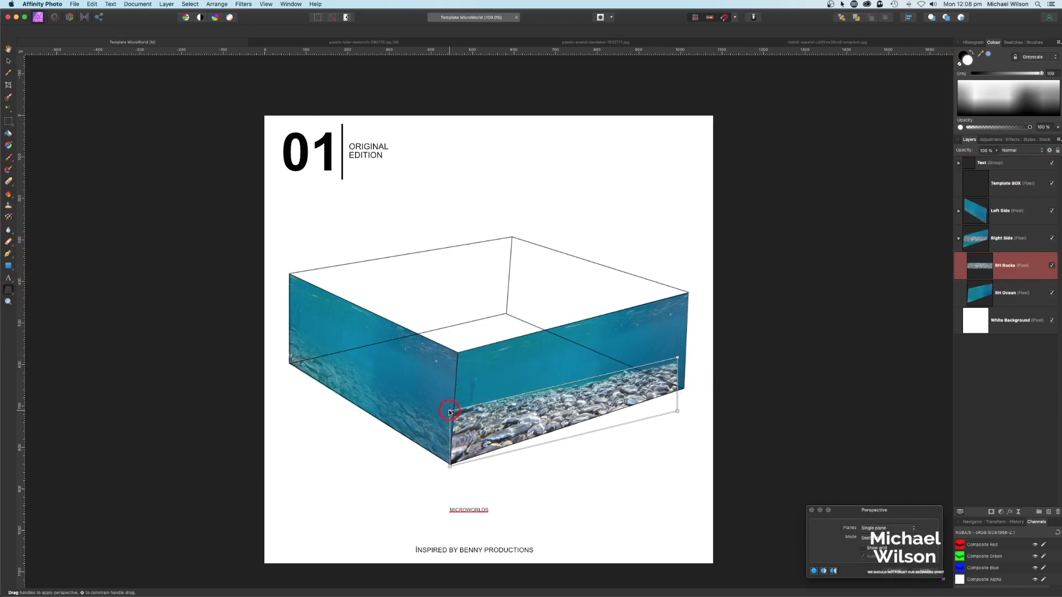
pyautogui.moveTo(678, 360); pyautogui.dragTo(693, 348)
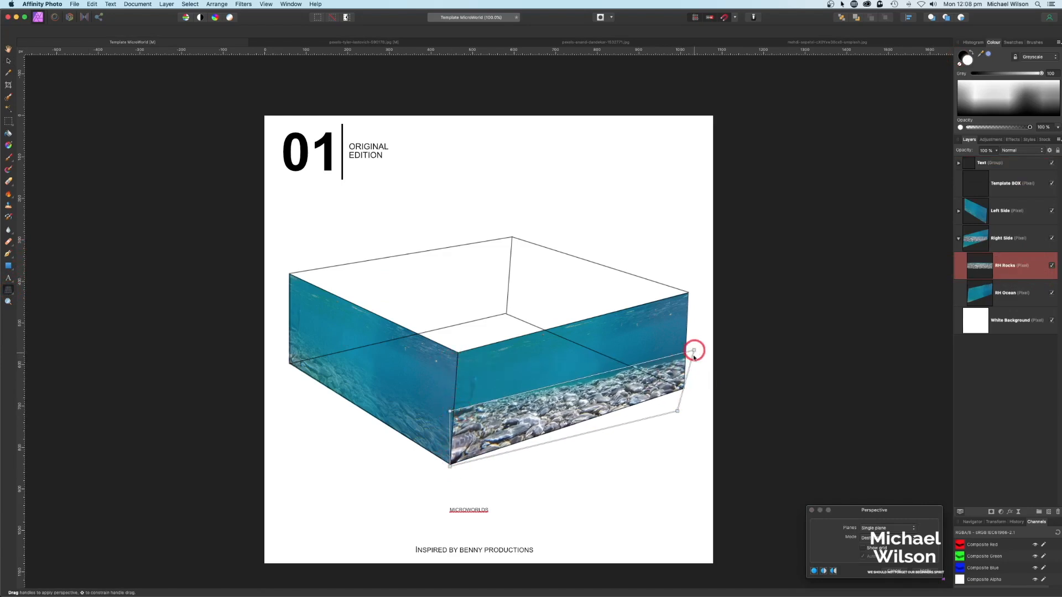
pyautogui.moveTo(678, 412); pyautogui.dragTo(693, 393)
pyautogui.moveTo(451, 407); pyautogui.dragTo(449, 406)
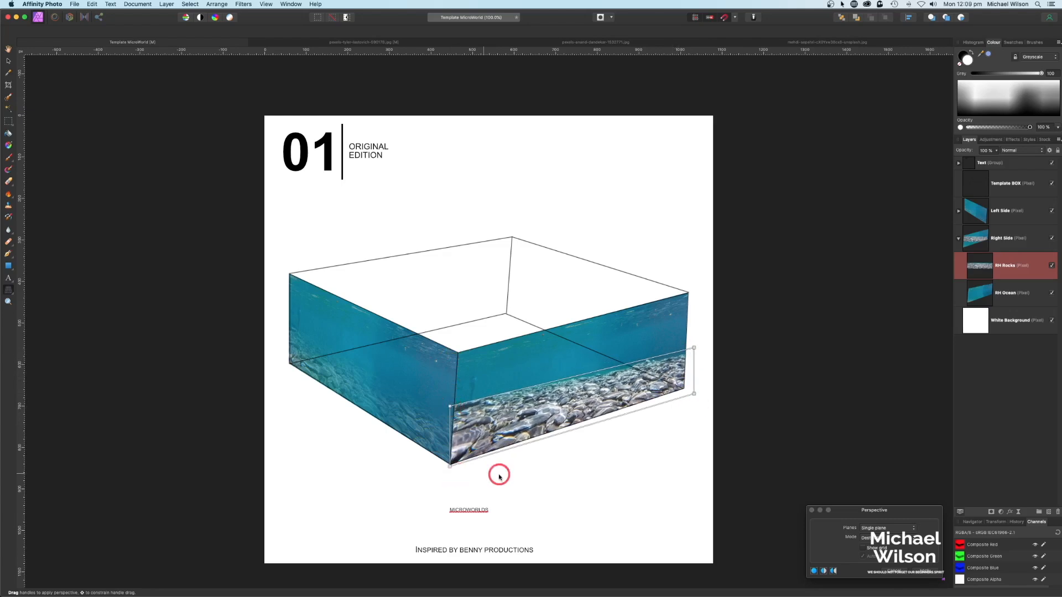
pyautogui.click(928, 572)
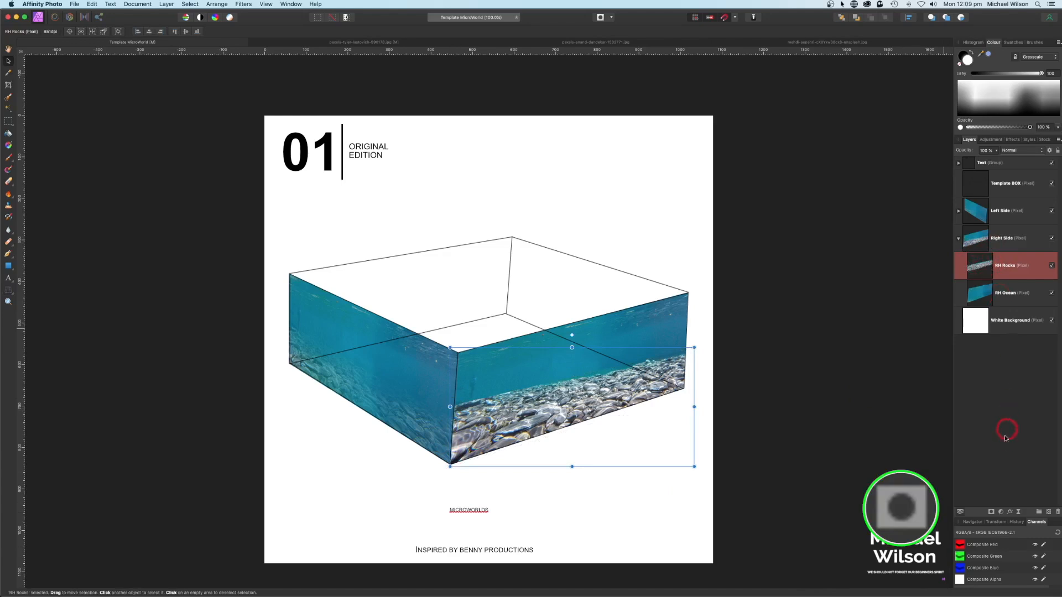
# - Add a mask to RH Rocks, make the mask active, and ready the soft Paint Brush with black as its colour
pyautogui.click(992, 512)
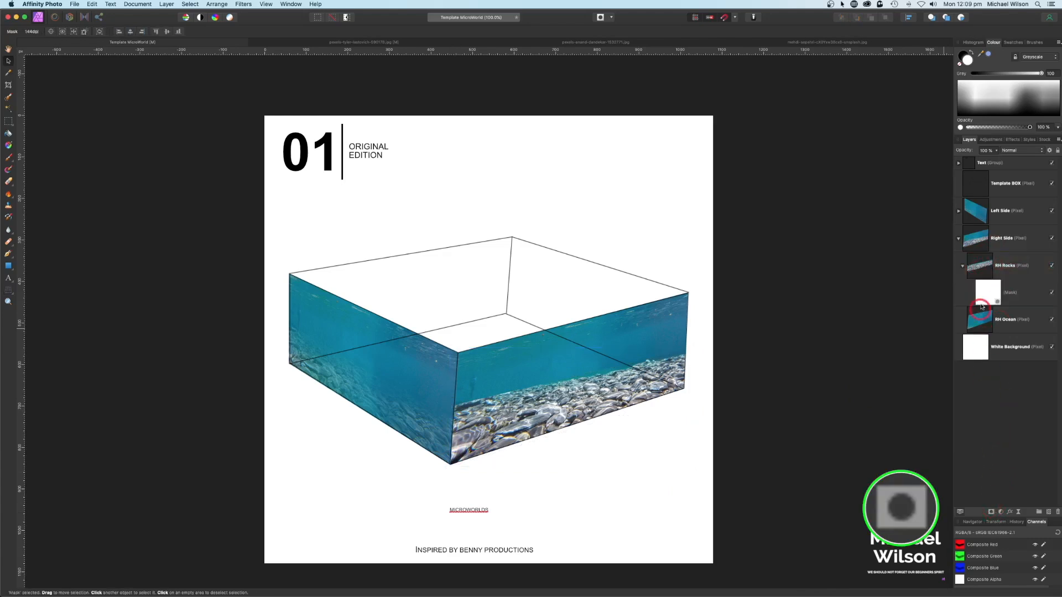
pyautogui.moveTo(985, 299); pyautogui.dragTo(990, 277)
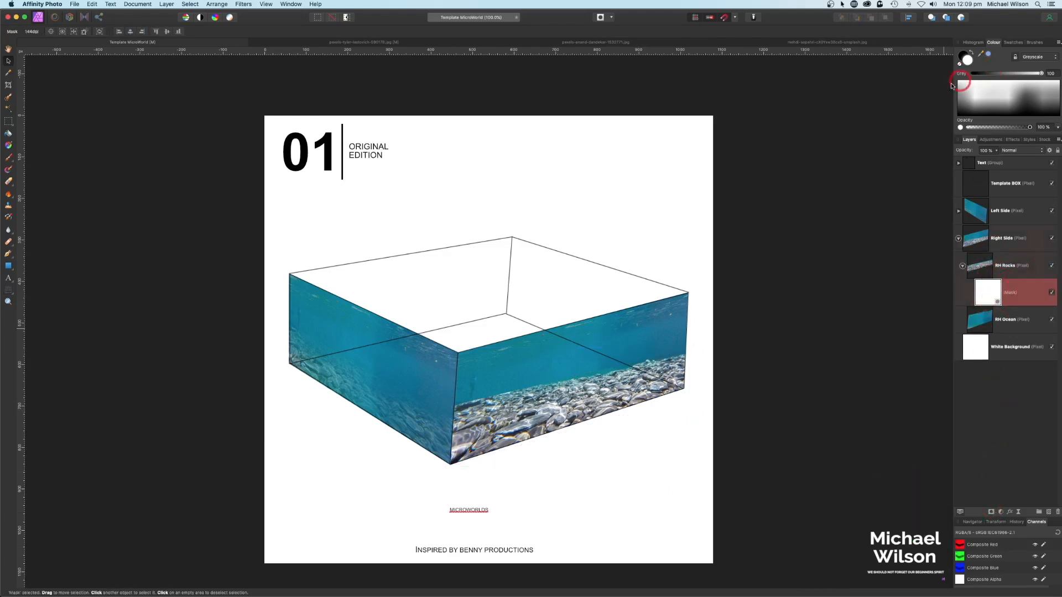
pyautogui.press('b')
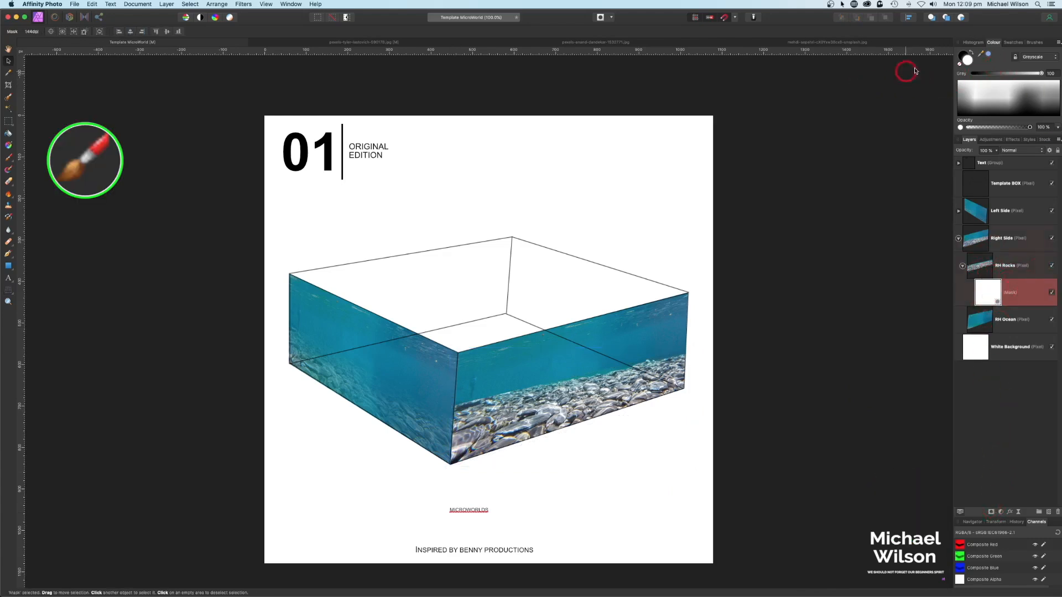
pyautogui.click(9, 160)
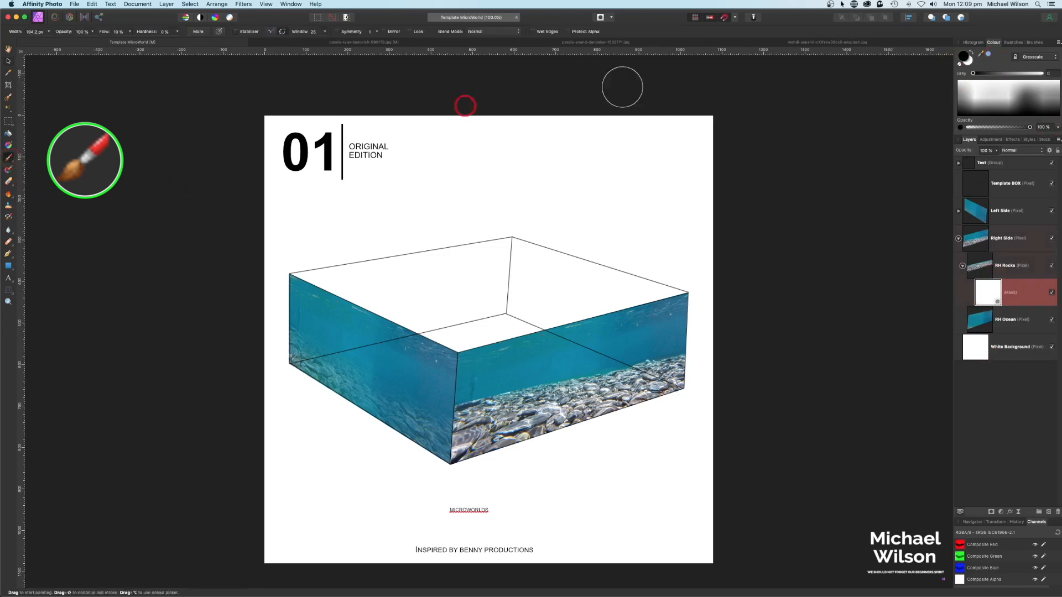
pyautogui.click(963, 56)
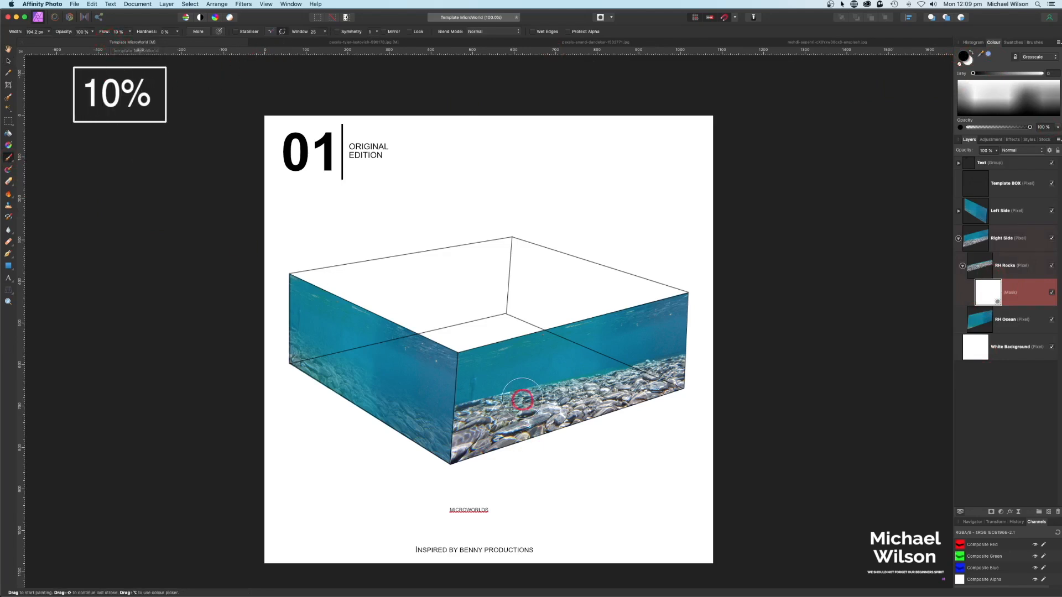
# - Paint black on the RH Rocks mask to fade the rocks into the ocean, and collapse the RH Rocks and Right Side layers
pyautogui.moveTo(522, 395)
pyautogui.mouseDown()
pyautogui.moveTo(549, 381)
pyautogui.moveTo(452, 410)
pyautogui.moveTo(652, 359)
pyautogui.moveTo(662, 359)
pyautogui.moveTo(620, 369)
pyautogui.moveTo(686, 360)
pyautogui.moveTo(535, 386)
pyautogui.moveTo(617, 374)
pyautogui.moveTo(508, 402)
pyautogui.moveTo(568, 380)
pyautogui.moveTo(438, 401)
pyautogui.moveTo(570, 372)
pyautogui.moveTo(644, 373)
pyautogui.moveTo(543, 415)
pyautogui.moveTo(680, 390)
pyautogui.moveTo(602, 406)
pyautogui.moveTo(685, 360)
pyautogui.moveTo(677, 387)
pyautogui.moveTo(690, 345)
pyautogui.moveTo(568, 384)
pyautogui.moveTo(689, 352)
pyautogui.moveTo(605, 376)
pyautogui.moveTo(583, 407)
pyautogui.moveTo(448, 448)
pyautogui.moveTo(553, 410)
pyautogui.moveTo(445, 438)
pyautogui.moveTo(445, 427)
pyautogui.moveTo(541, 412)
pyautogui.moveTo(441, 420)
pyautogui.moveTo(529, 390)
pyautogui.moveTo(540, 392)
pyautogui.moveTo(449, 431)
pyautogui.moveTo(717, 379)
pyautogui.moveTo(477, 448)
pyautogui.moveTo(538, 407)
pyautogui.moveTo(568, 397)
pyautogui.moveTo(526, 415)
pyautogui.moveTo(681, 362)
pyautogui.moveTo(679, 385)
pyautogui.moveTo(687, 360)
pyautogui.moveTo(682, 379)
pyautogui.moveTo(459, 451)
pyautogui.moveTo(465, 412)
pyautogui.moveTo(608, 378)
pyautogui.moveTo(395, 409)
pyautogui.moveTo(544, 503)
pyautogui.mouseUp()
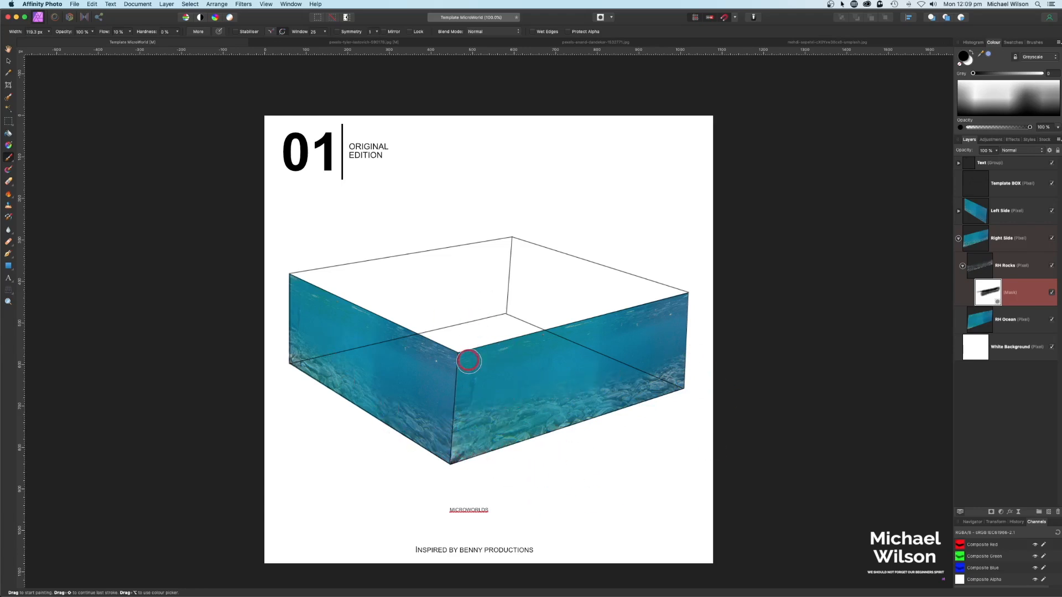
pyautogui.click(962, 267)
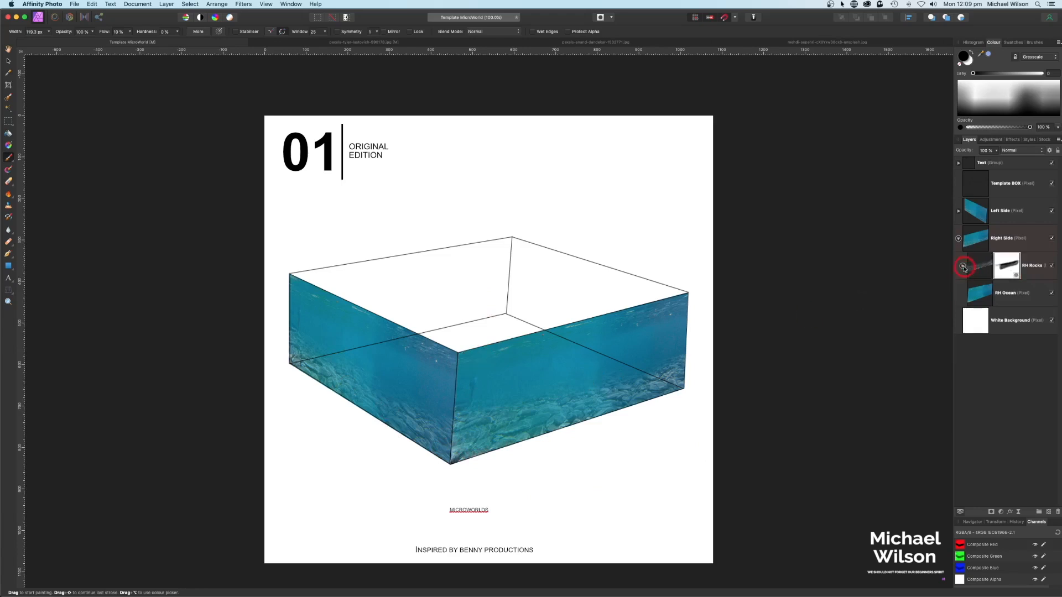
pyautogui.click(959, 240)
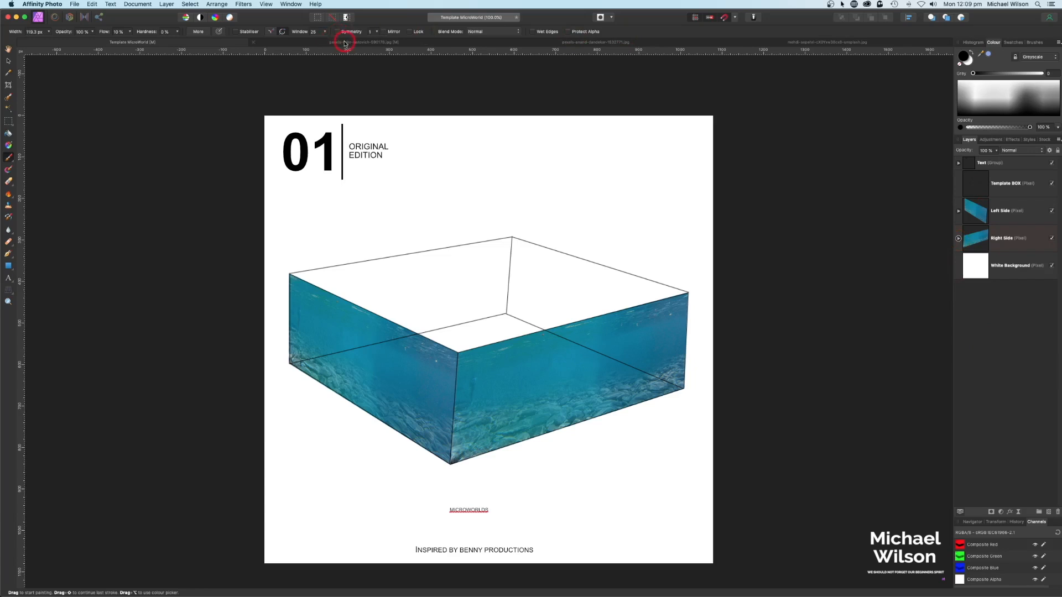
# - Switch to the lighthouse photo, flip it horizontally, and copy it
pyautogui.click(518, 43)
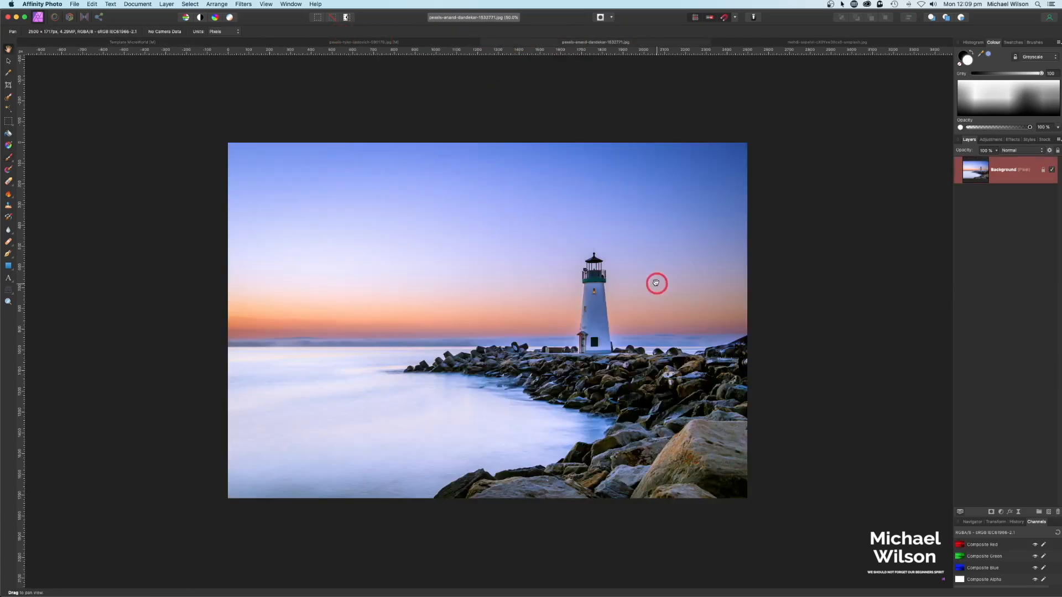
pyautogui.click(9, 62)
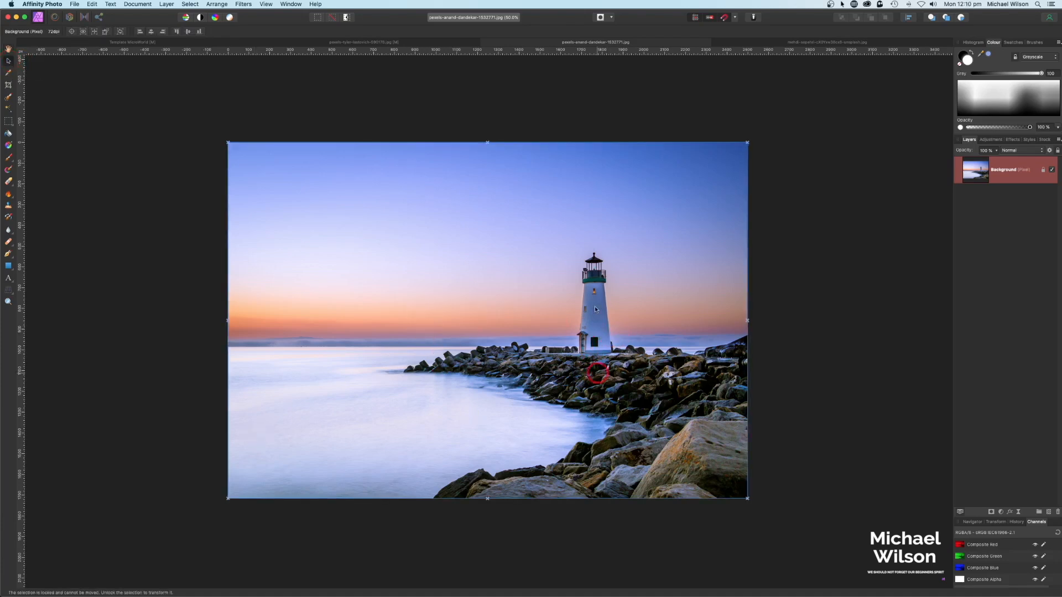
pyautogui.click(215, 4)
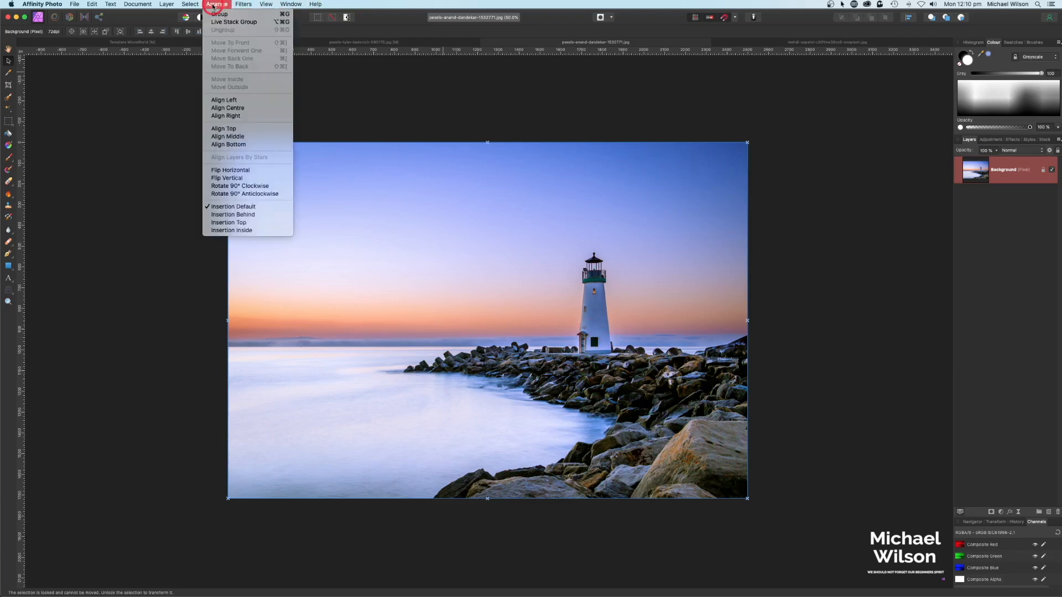
pyautogui.click(227, 170)
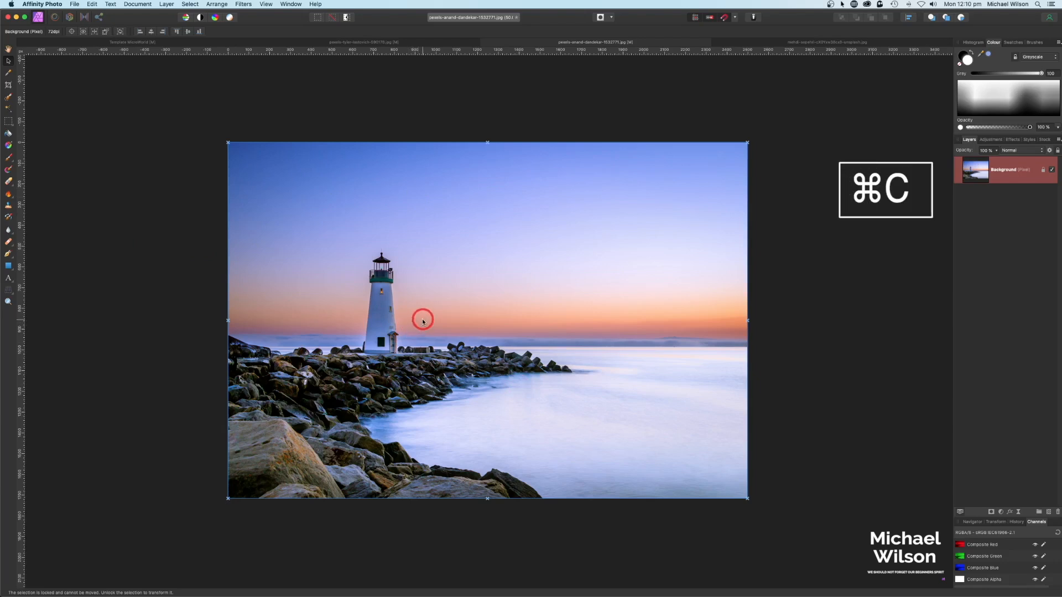
# - Paste the flipped lighthouse photo into the Template MicroWorld document and place its layer between the Text group and Template BOX
pyautogui.click(138, 43)
pyautogui.press('b')
pyautogui.press('super+v')
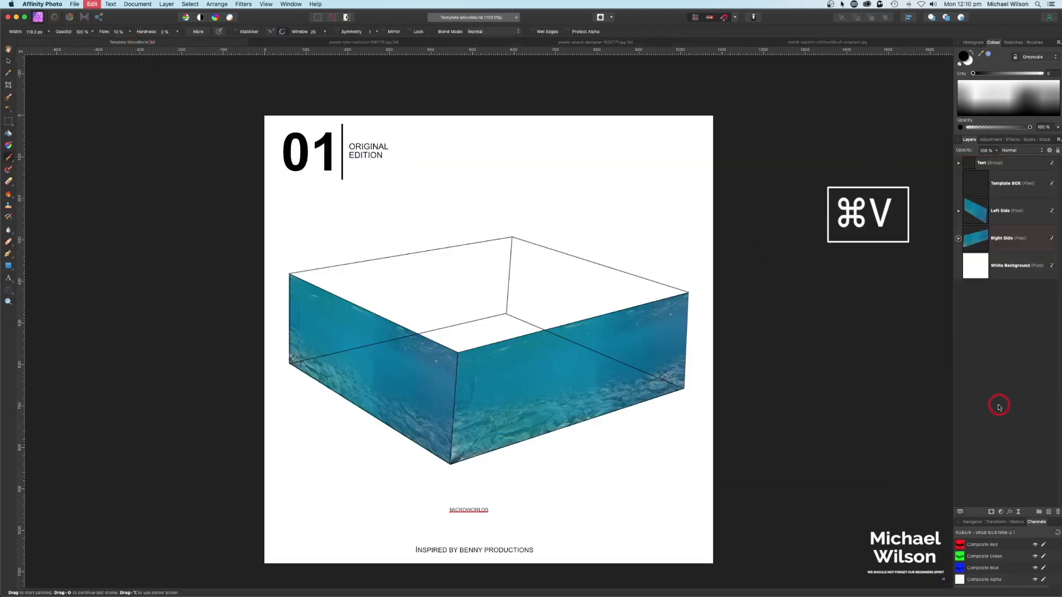
pyautogui.moveTo(1010, 264); pyautogui.dragTo(1005, 175)
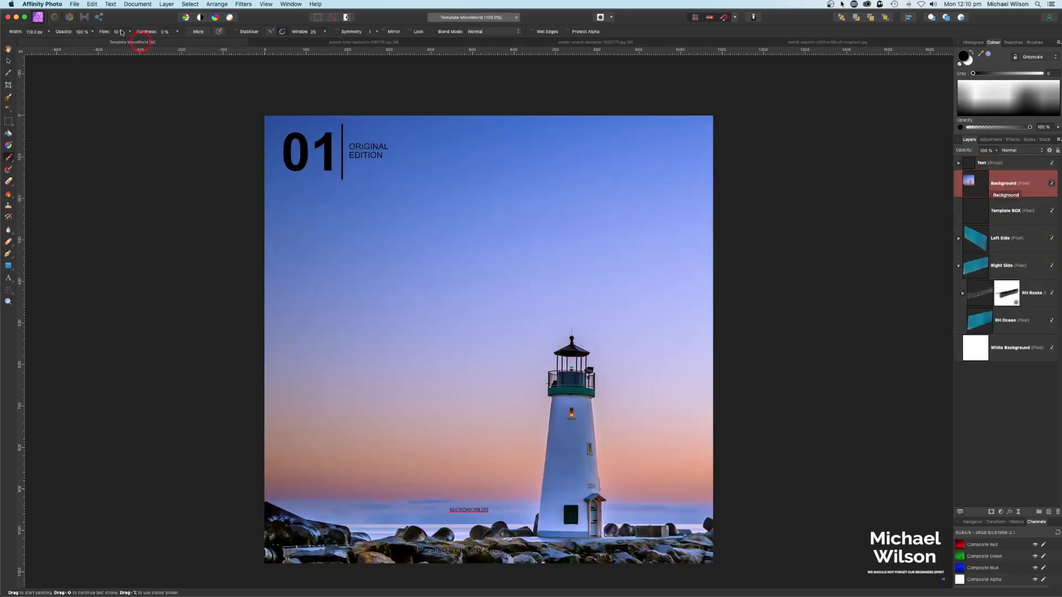
# - Scale the lighthouse layer down to about the width of the box and lower its opacity to just over half
pyautogui.click(9, 61)
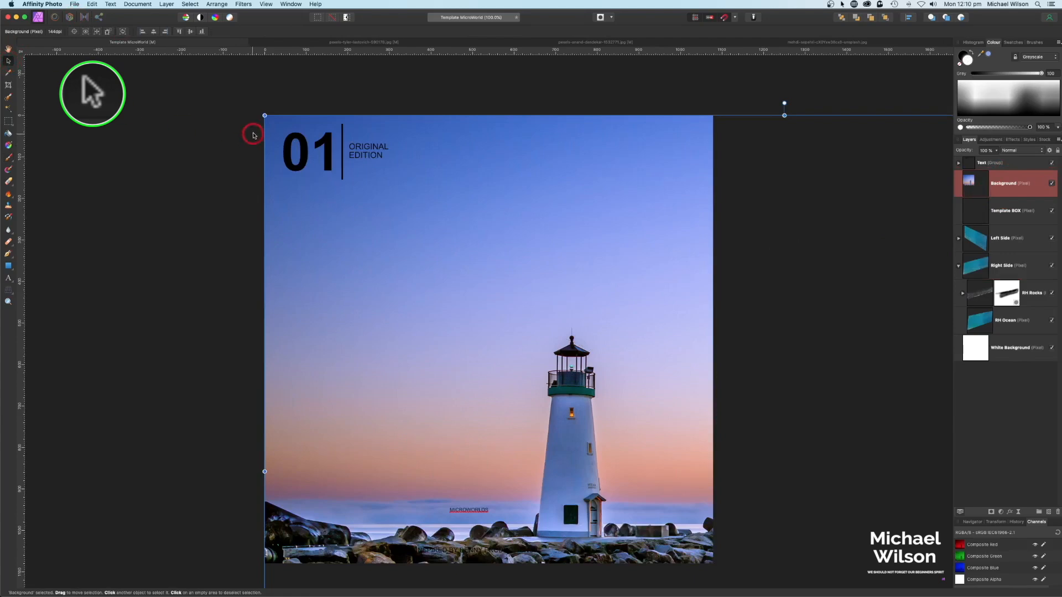
pyautogui.moveTo(263, 113); pyautogui.dragTo(360, 196)
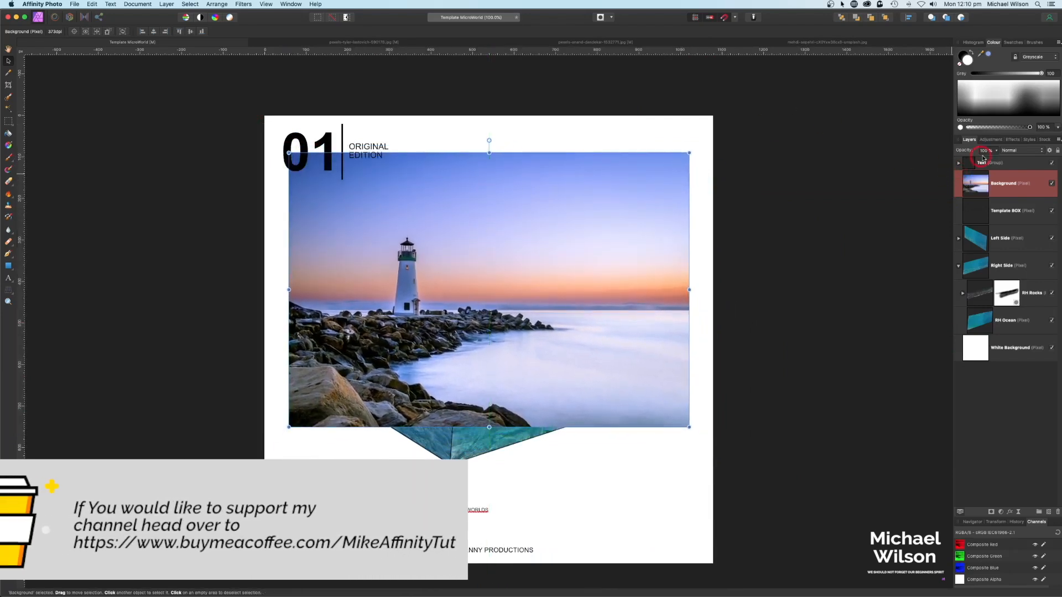
pyautogui.moveTo(981, 158); pyautogui.dragTo(972, 162)
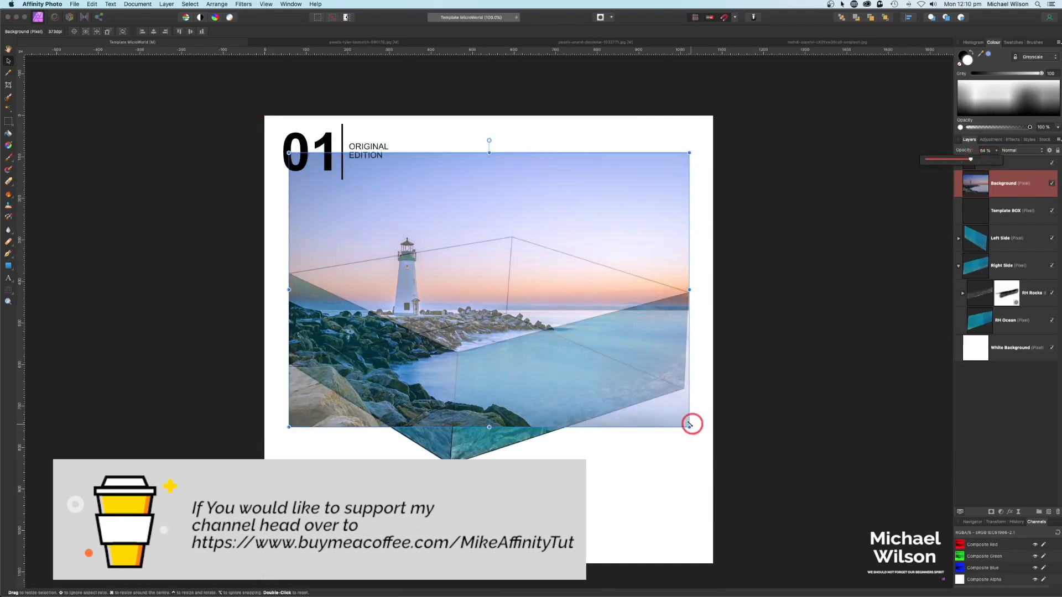
# - Enlarge the lighthouse photo slightly and move it up so its shoreline and sea cover the box's top face
pyautogui.moveTo(689, 427); pyautogui.dragTo(710, 440)
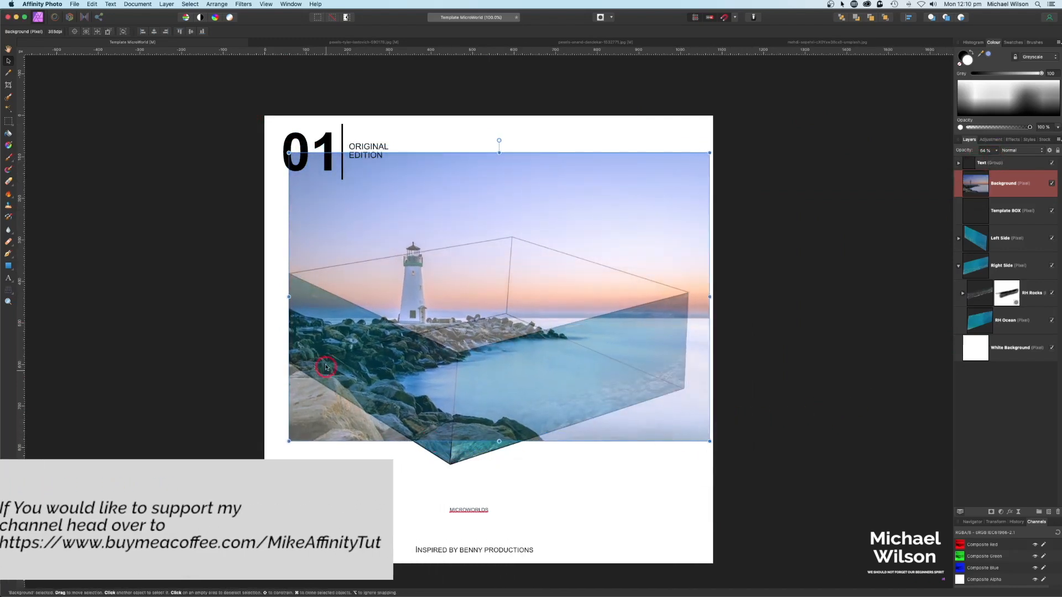
pyautogui.moveTo(538, 379); pyautogui.dragTo(541, 297)
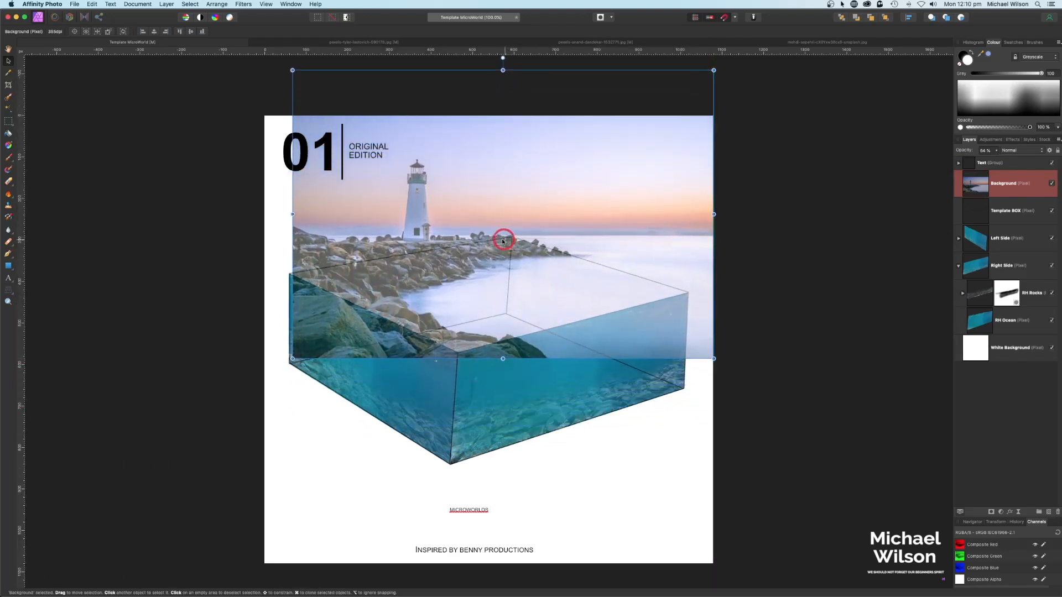
pyautogui.moveTo(480, 311); pyautogui.dragTo(477, 306)
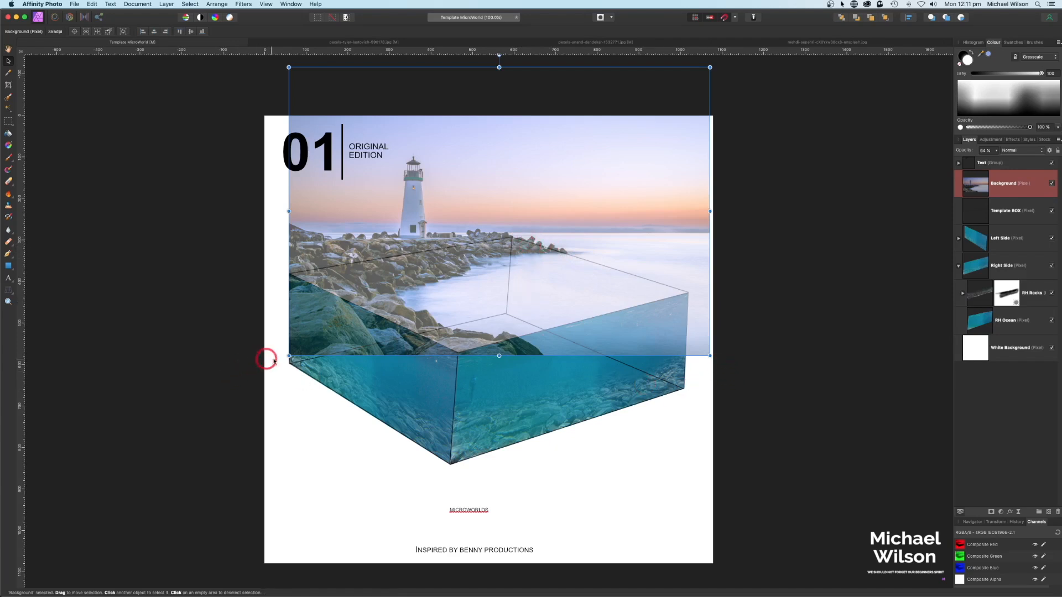
pyautogui.moveTo(289, 356); pyautogui.dragTo(278, 364)
pyautogui.moveTo(396, 341); pyautogui.dragTo(406, 342)
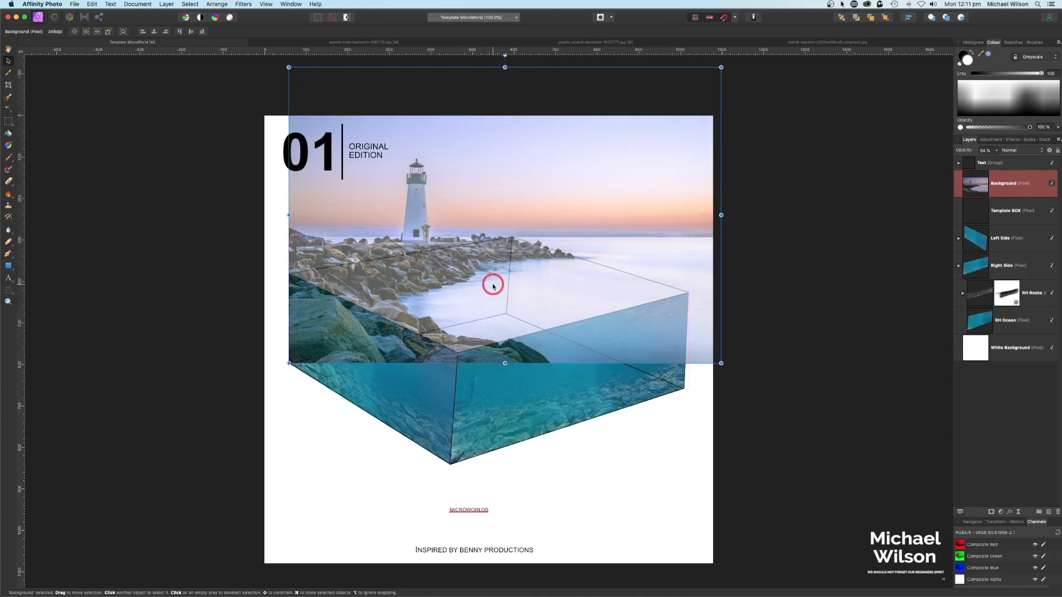
pyautogui.moveTo(493, 284); pyautogui.dragTo(493, 281)
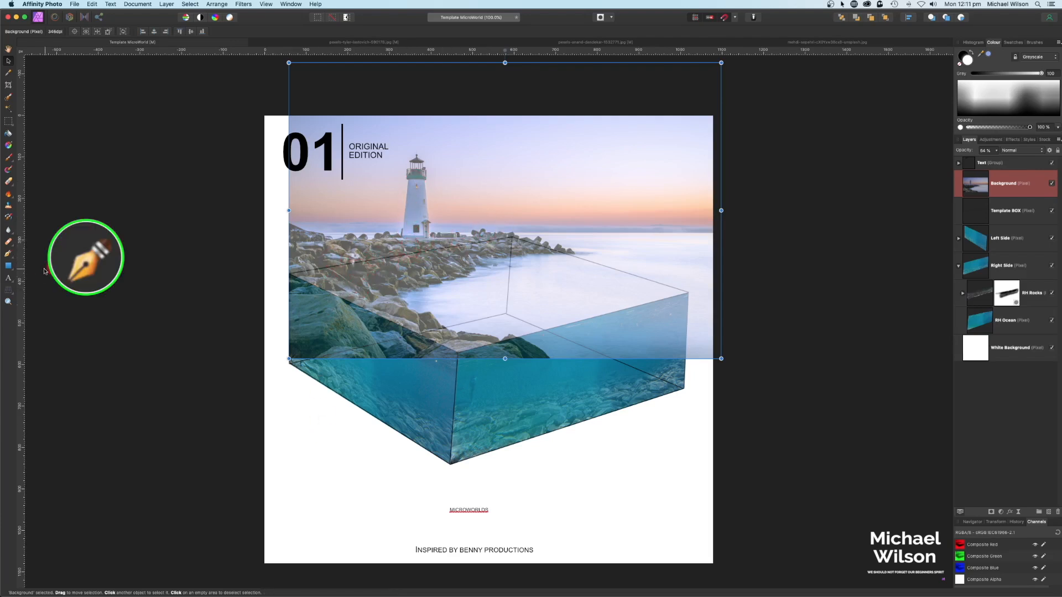
# - Draw a Pen tool path through the four corners of the box's top face, starting at the left corner
pyautogui.click(9, 253)
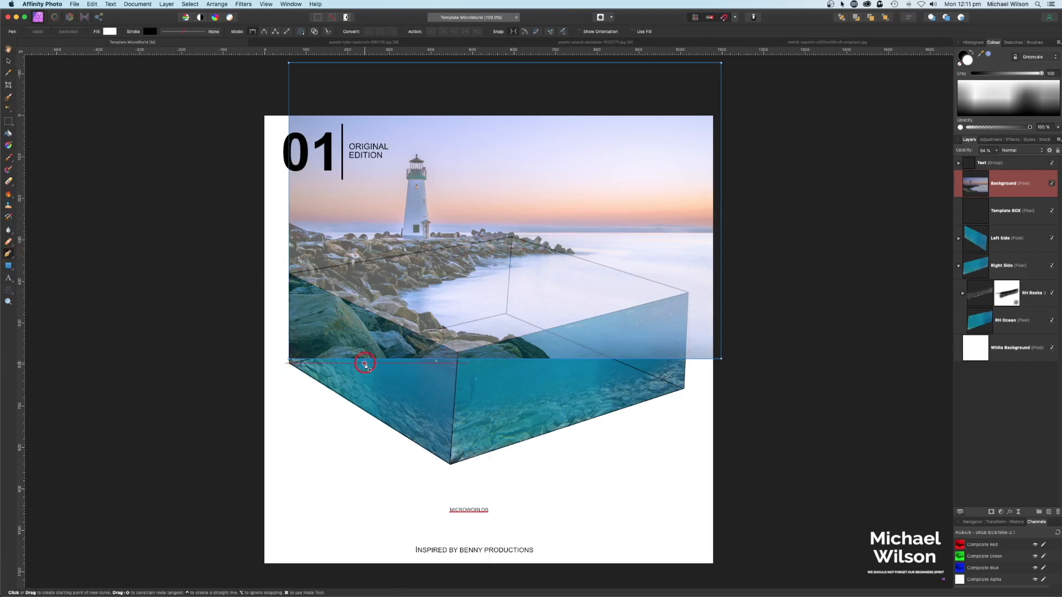
pyautogui.click(290, 273)
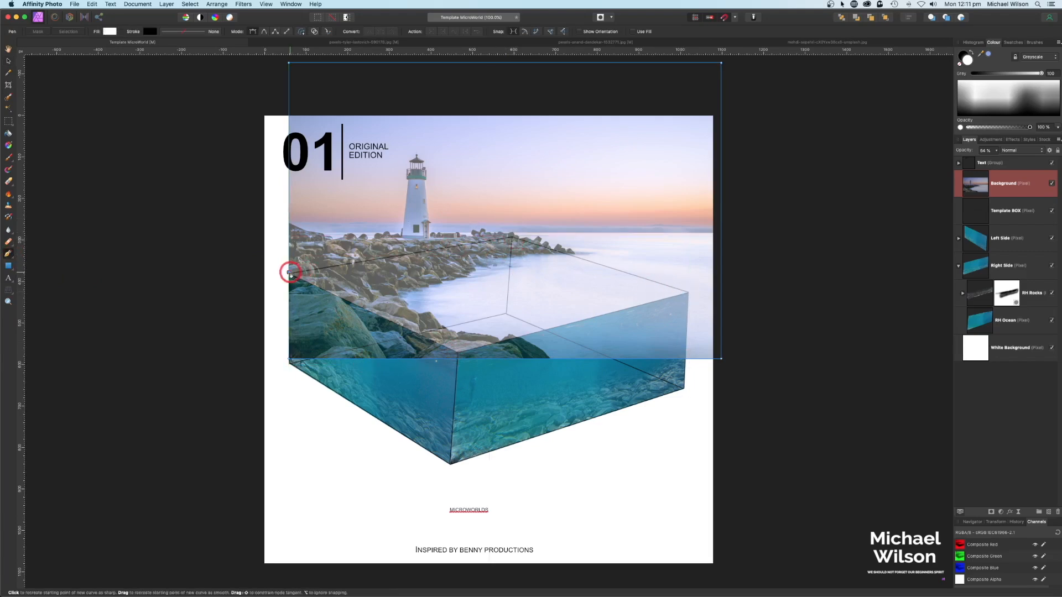
pyautogui.click(457, 352)
pyautogui.click(689, 292)
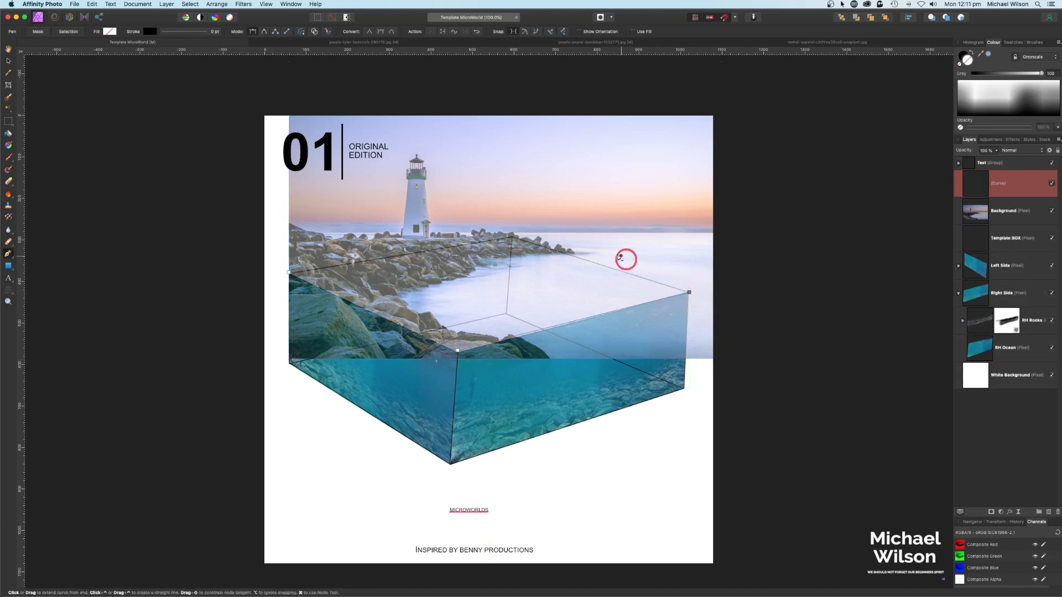
pyautogui.click(511, 237)
pyautogui.click(689, 294)
# - Adjust the path's front and left nodes with the Node tool so they sit exactly on the top face's corners
pyautogui.click(11, 256)
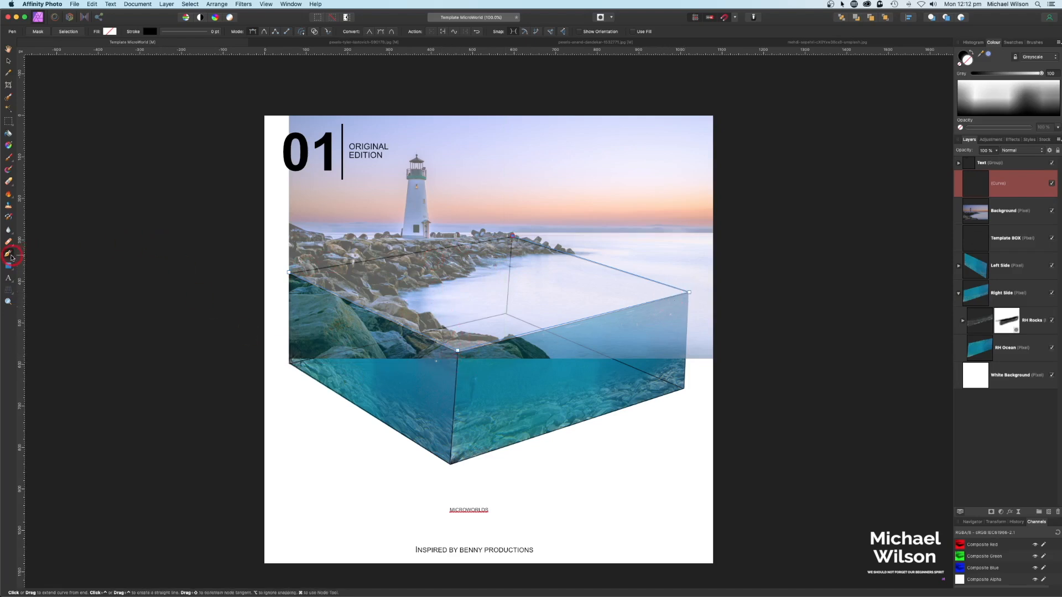
pyautogui.click(37, 269)
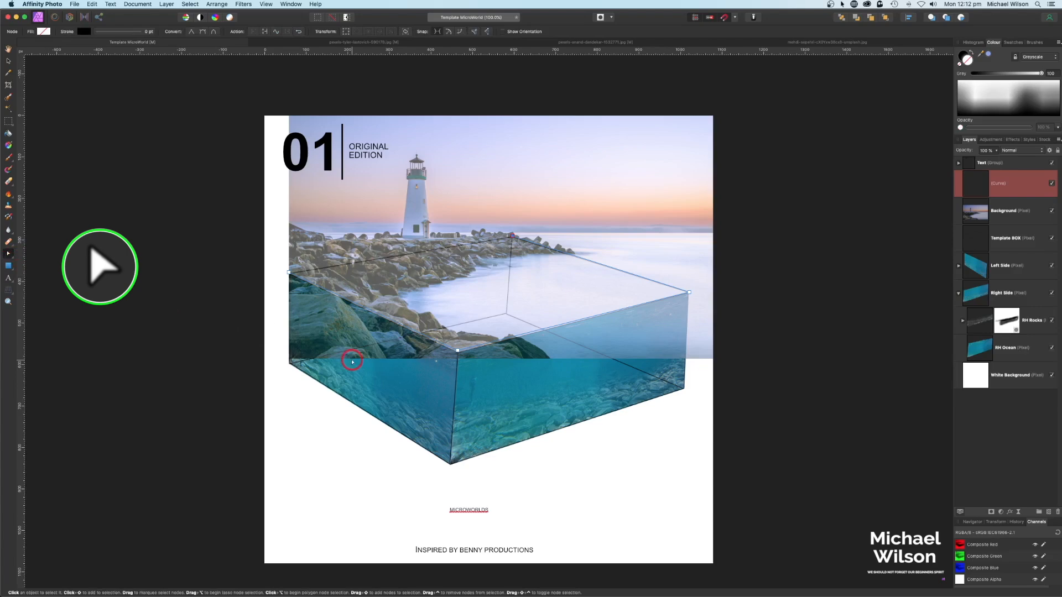
pyautogui.press('super+equal')
pyautogui.press('super+equal')
pyautogui.scroll(-2, 353, 360)
pyautogui.moveTo(443, 337)
pyautogui.mouseDown()
pyautogui.moveTo(457, 361)
pyautogui.moveTo(442, 342)
pyautogui.mouseUp()
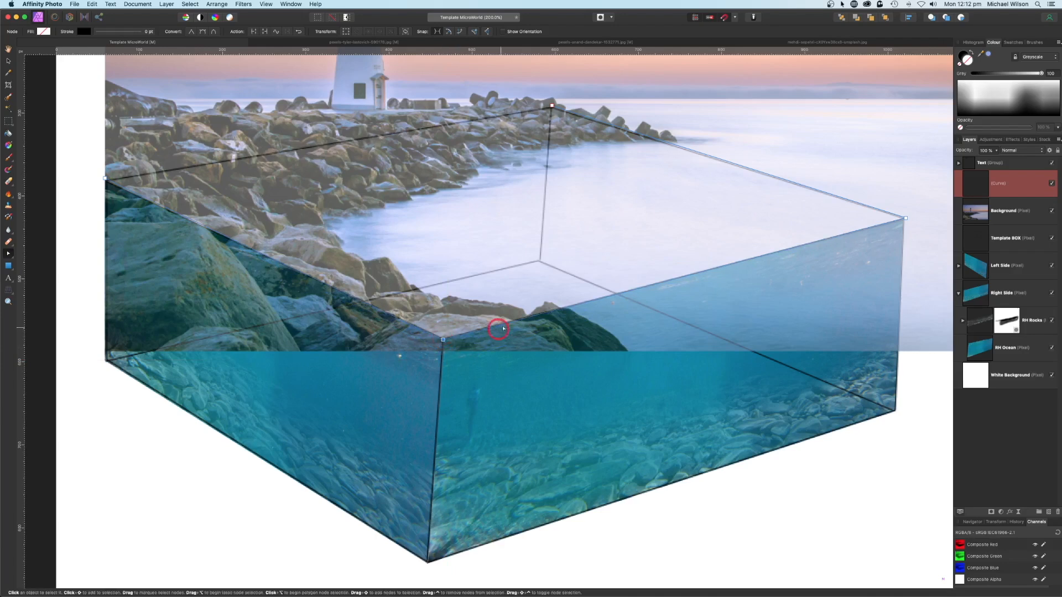
pyautogui.moveTo(102, 181); pyautogui.dragTo(105, 180)
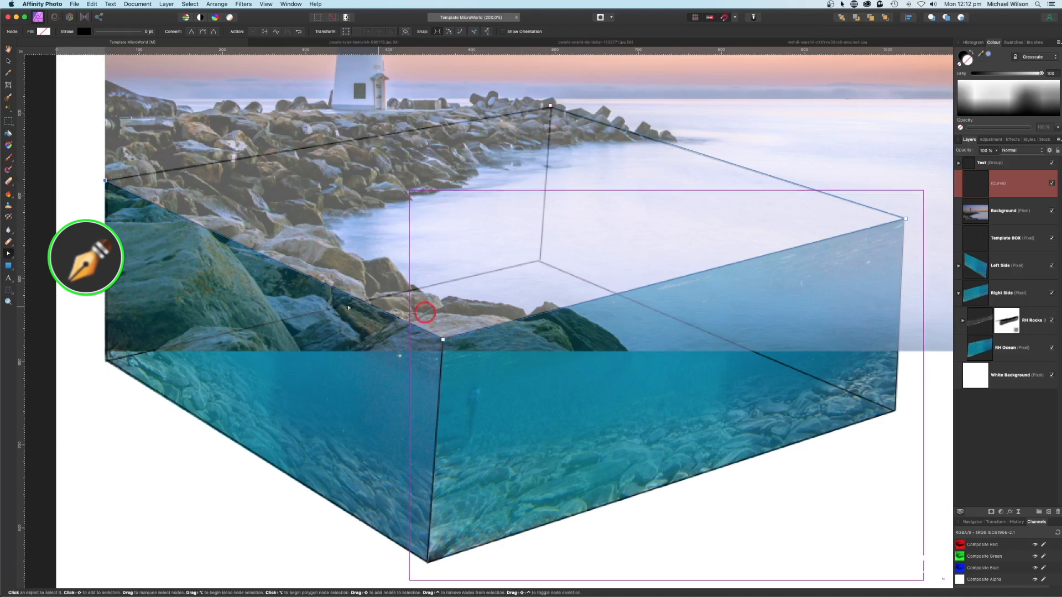
# - Convert the box's top-face path into a selection using the Pen tool's Selection option
pyautogui.click(11, 257)
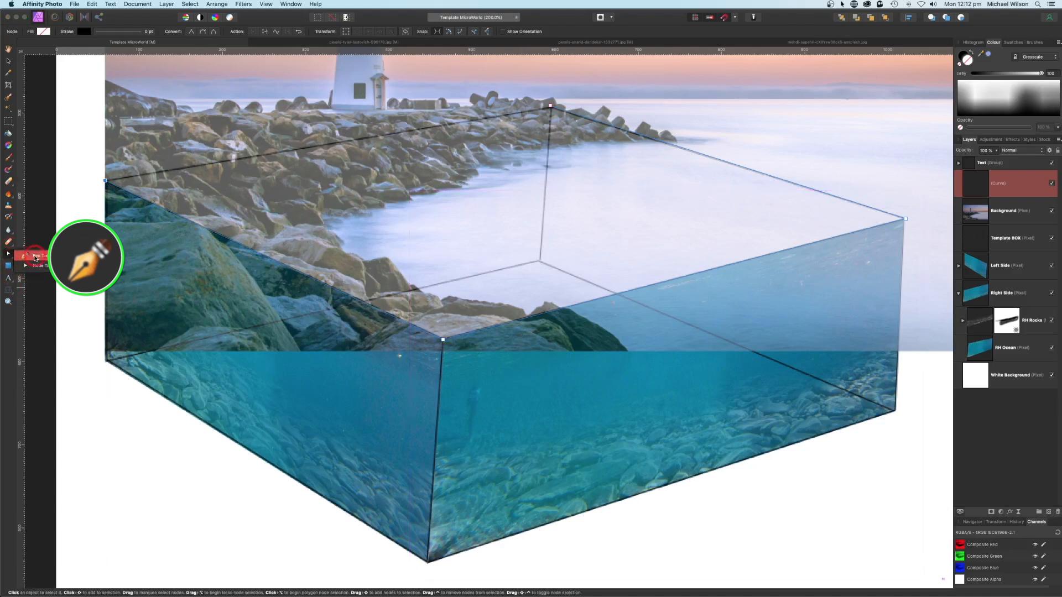
pyautogui.click(33, 255)
pyautogui.click(69, 31)
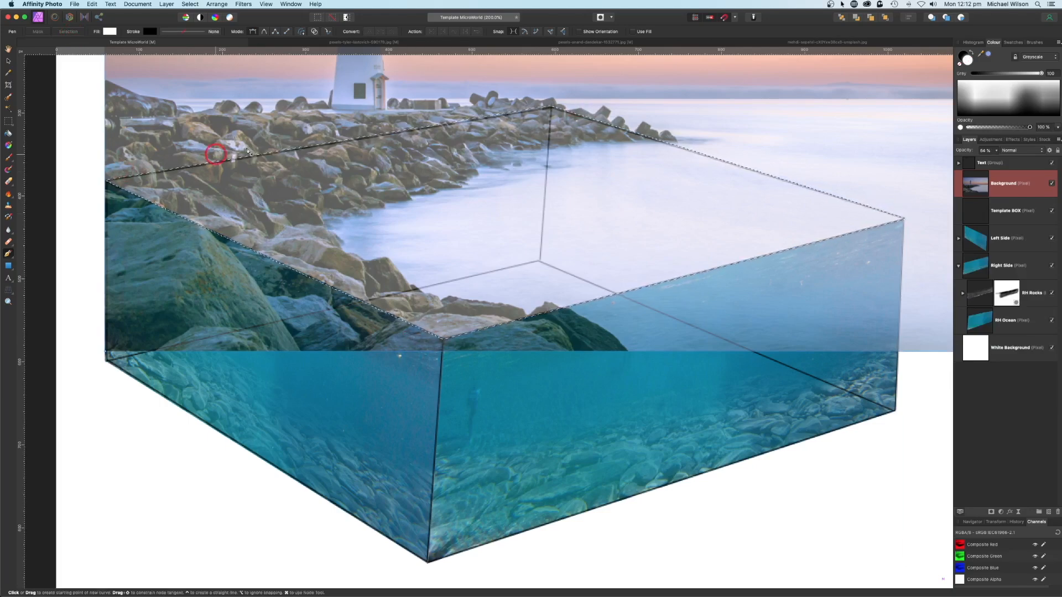
# - Extend the selection with the Selection Brush across the rocks behind the box's back-left edge, towards the lighthouse
pyautogui.press('super+minus')
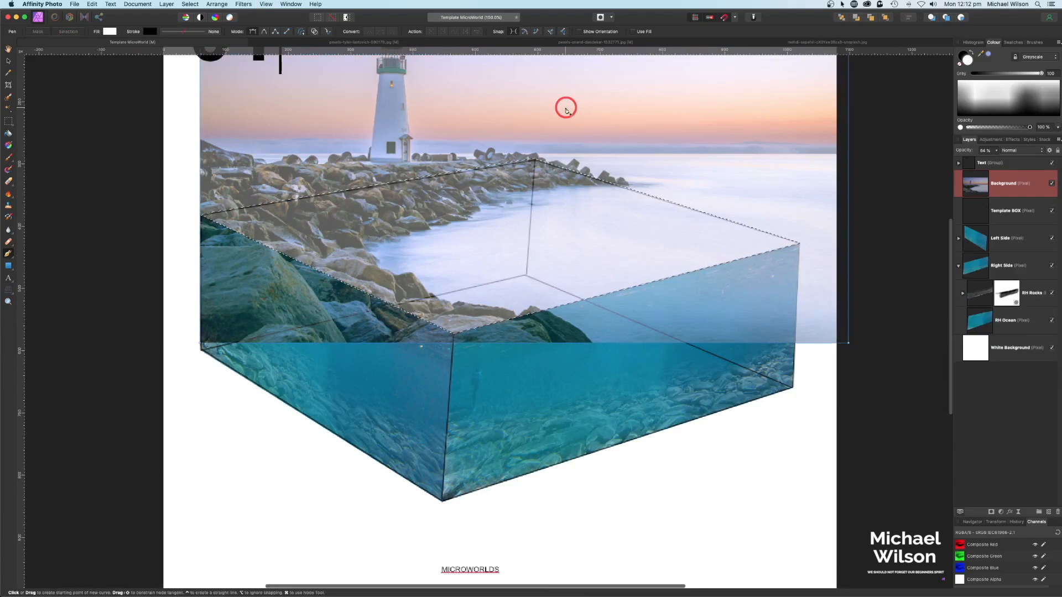
pyautogui.moveTo(565, 108); pyautogui.dragTo(553, 192)
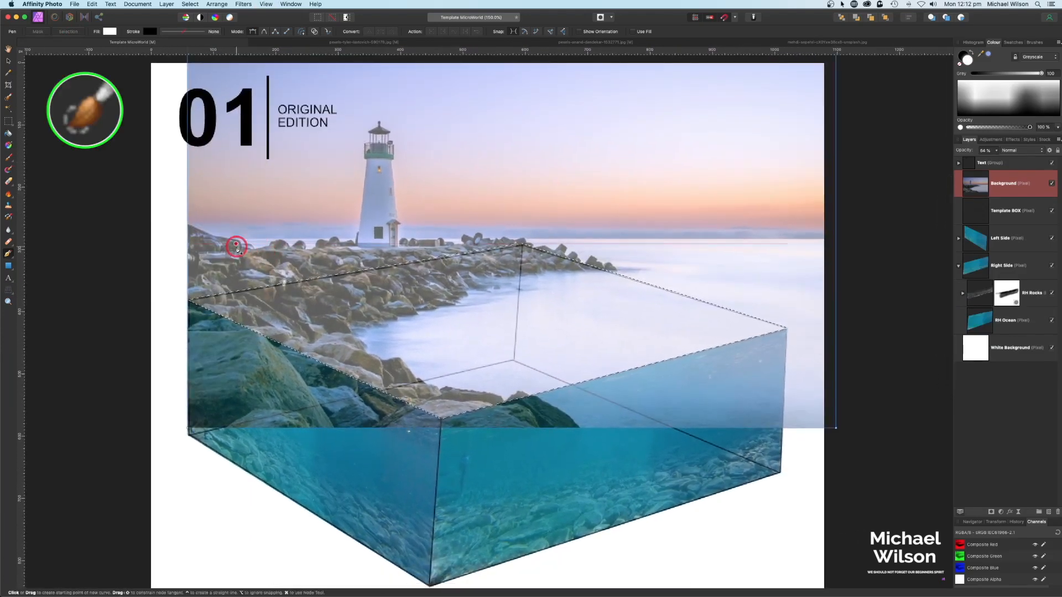
pyautogui.click(8, 99)
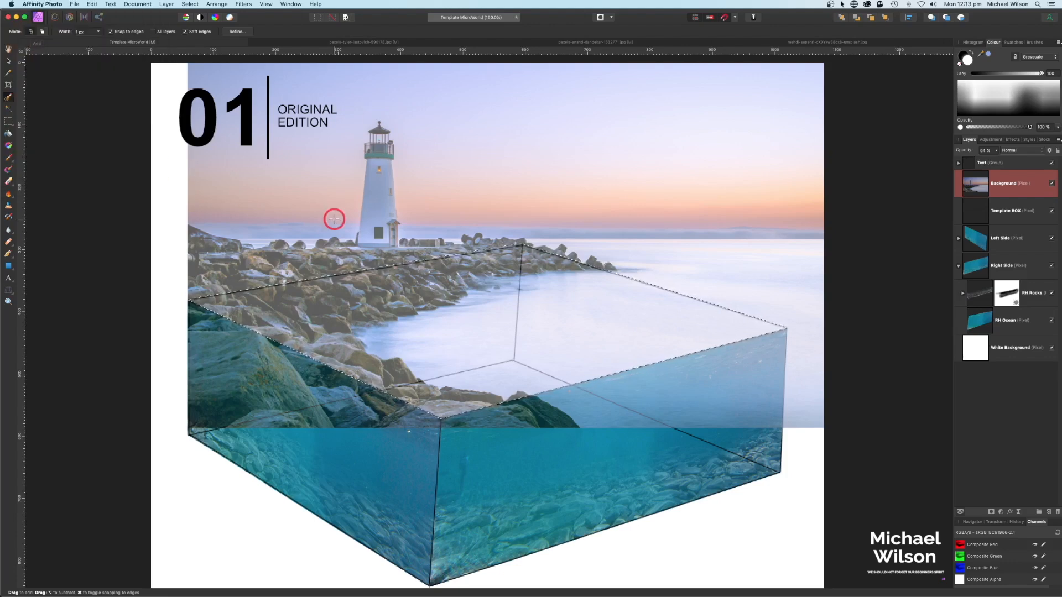
pyautogui.press(']')
pyautogui.press('super+plus')
pyautogui.moveTo(230, 240); pyautogui.dragTo(586, 272)
pyautogui.press('[')
pyautogui.press('[')
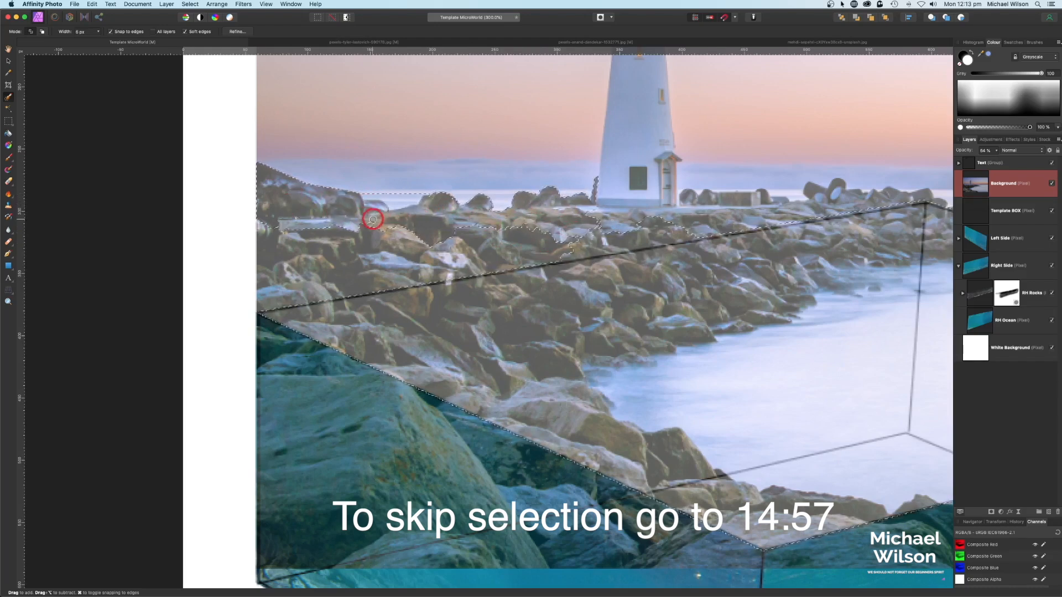
# - Trim the selection's spill above the rocks, then add the remaining shoreline, lighthouse base and missed rock gaps with a smaller brush
pyautogui.keyDown('alt'); pyautogui.moveTo(407, 180); pyautogui.dragTo(408, 195); pyautogui.keyUp('alt')
pyautogui.moveTo(495, 227)
pyautogui.mouseDown()
pyautogui.moveTo(755, 202)
pyautogui.moveTo(692, 221)
pyautogui.mouseUp()
pyautogui.moveTo(782, 201)
pyautogui.mouseDown()
pyautogui.moveTo(645, 217)
pyautogui.moveTo(485, 252)
pyautogui.moveTo(622, 236)
pyautogui.moveTo(604, 217)
pyautogui.moveTo(694, 225)
pyautogui.mouseUp()
pyautogui.press('[')
pyautogui.press('[')
pyautogui.press('[')
pyautogui.moveTo(774, 250)
pyautogui.mouseDown()
pyautogui.moveTo(781, 243)
pyautogui.moveTo(741, 238)
pyautogui.mouseUp()
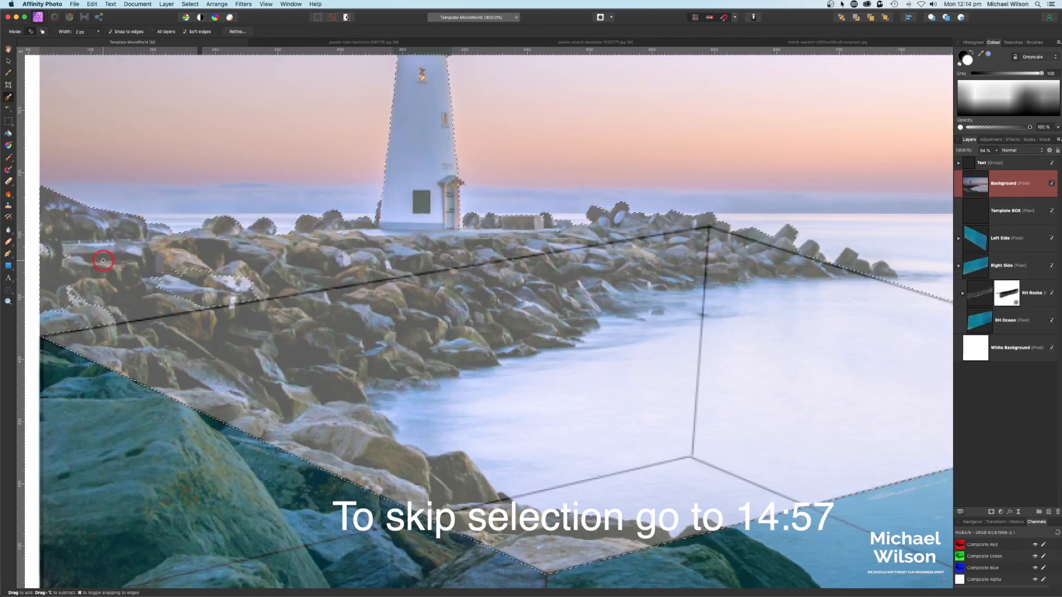
pyautogui.moveTo(208, 279)
pyautogui.mouseDown()
pyautogui.moveTo(162, 283)
pyautogui.moveTo(224, 284)
pyautogui.mouseUp()
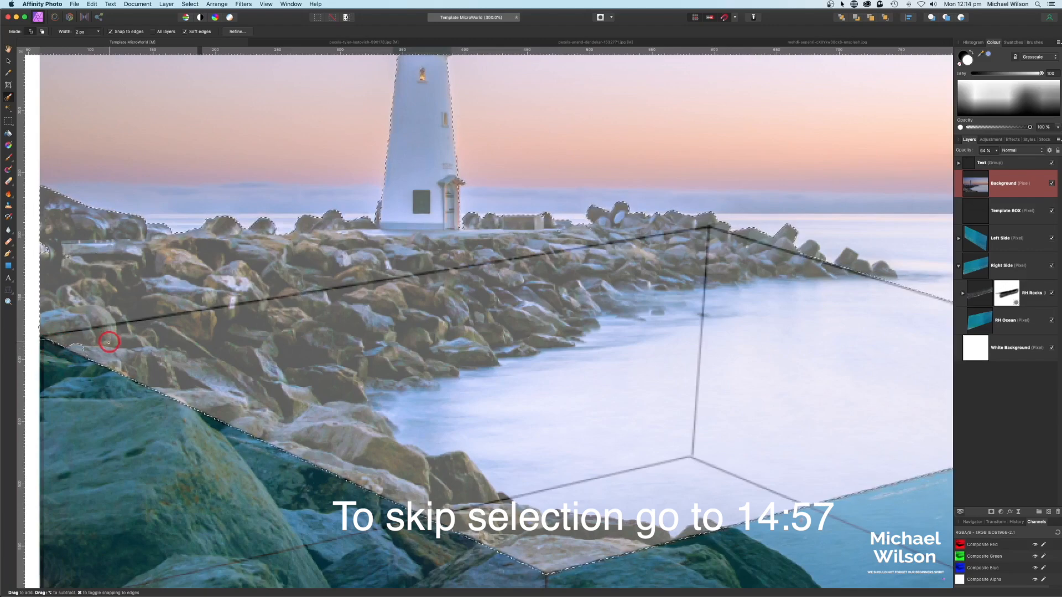
pyautogui.scroll(-1, 105, 343)
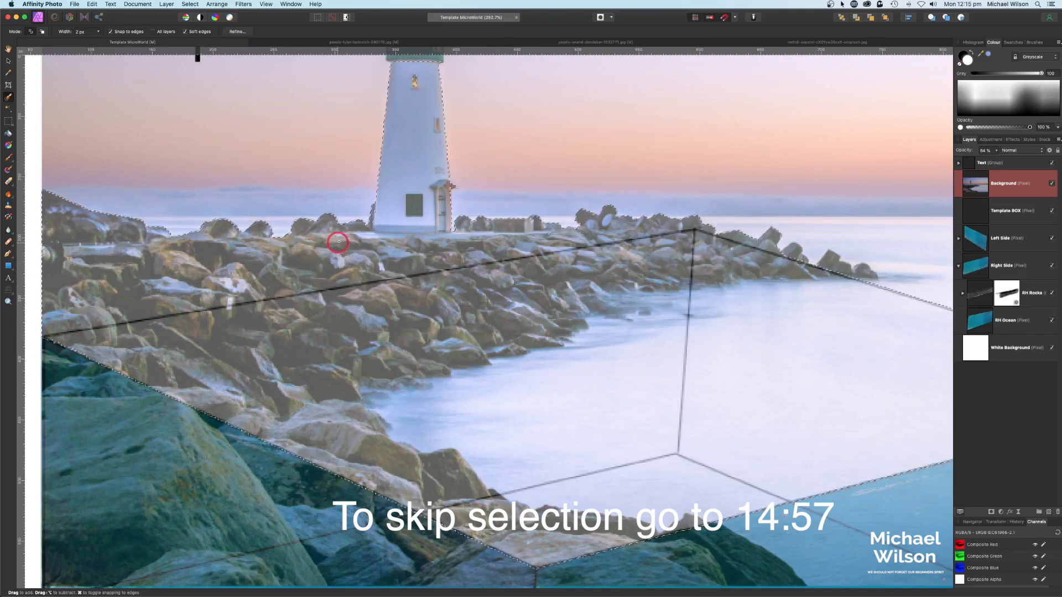
# - Refine the selection around the lighthouse's lantern room, railings and roof with the Selection Brush
pyautogui.scroll(10, 336, 245)
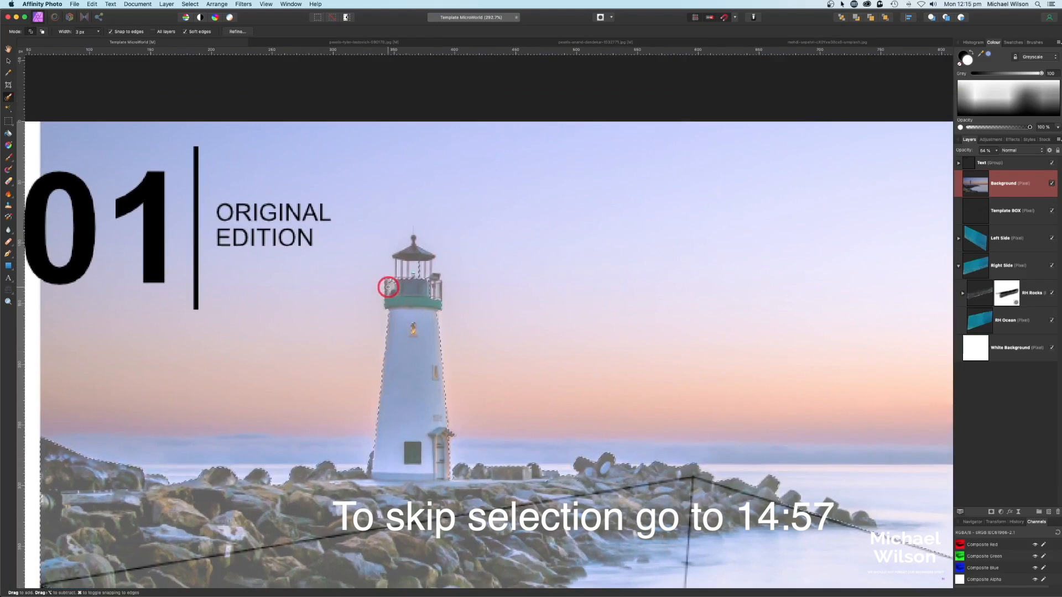
pyautogui.moveTo(395, 284); pyautogui.dragTo(399, 257)
pyautogui.scroll(2, 412, 293)
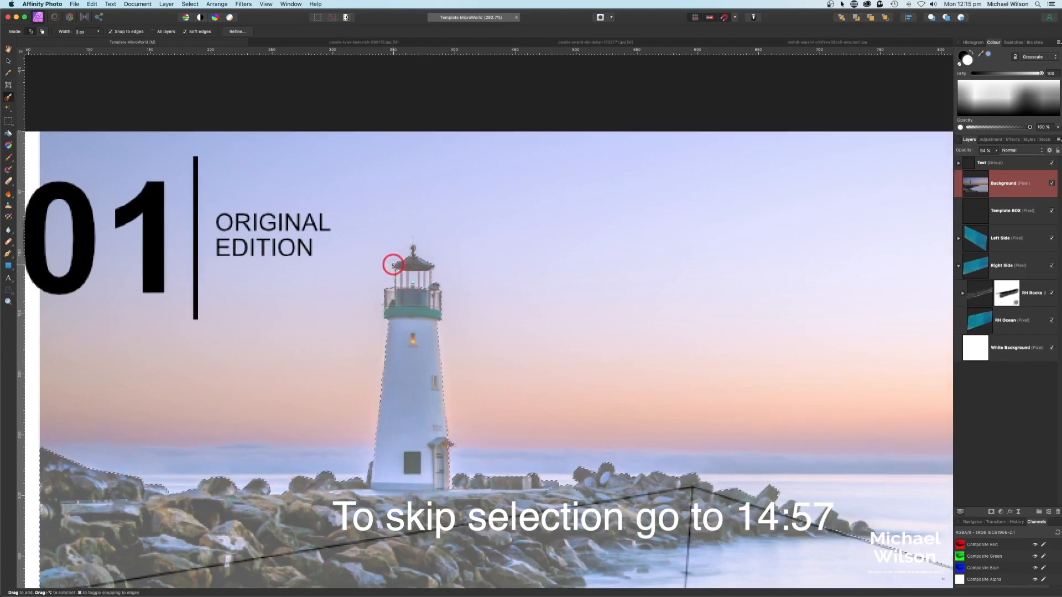
pyautogui.scroll(5, 413, 260)
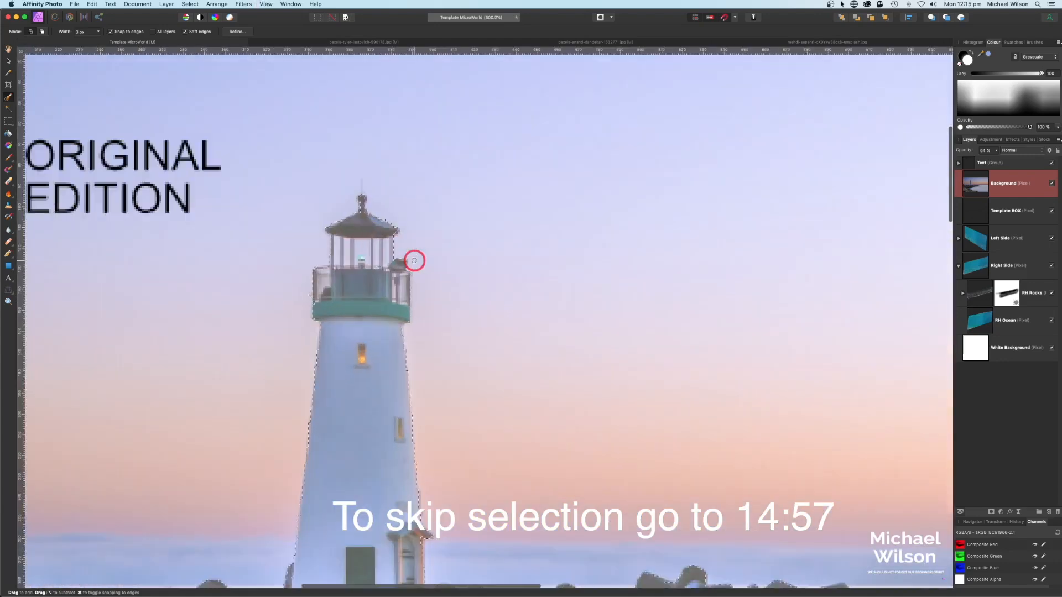
pyautogui.moveTo(343, 233); pyautogui.dragTo(386, 278)
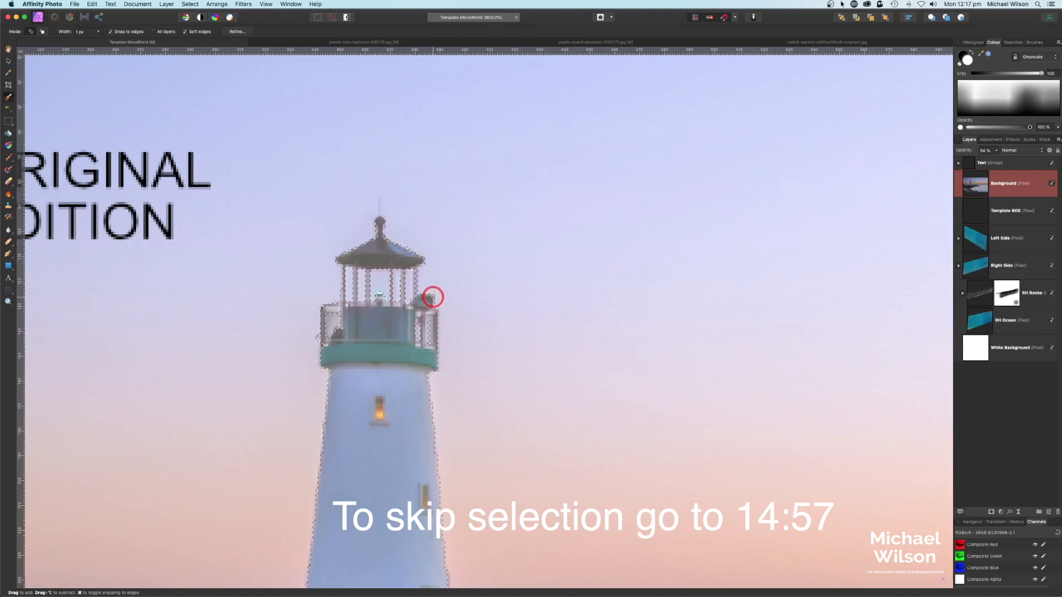
pyautogui.press('super+1')
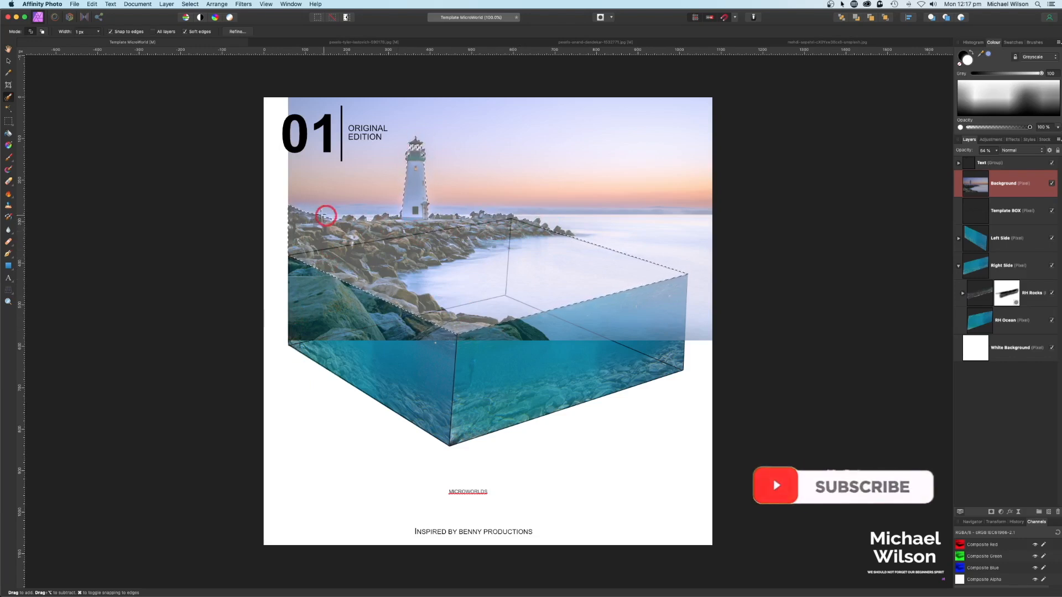
# - Restore the lighthouse photo layer's opacity to 100% and rename it LightHouse
pyautogui.click(996, 151)
pyautogui.moveTo(997, 159); pyautogui.dragTo(1026, 161)
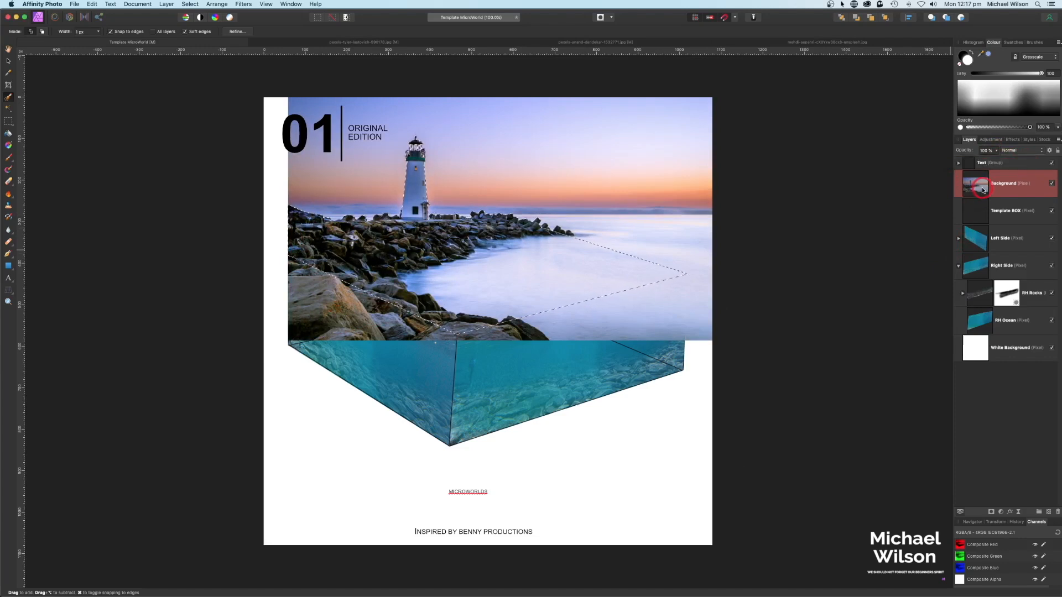
pyautogui.doubleClick(1002, 184)
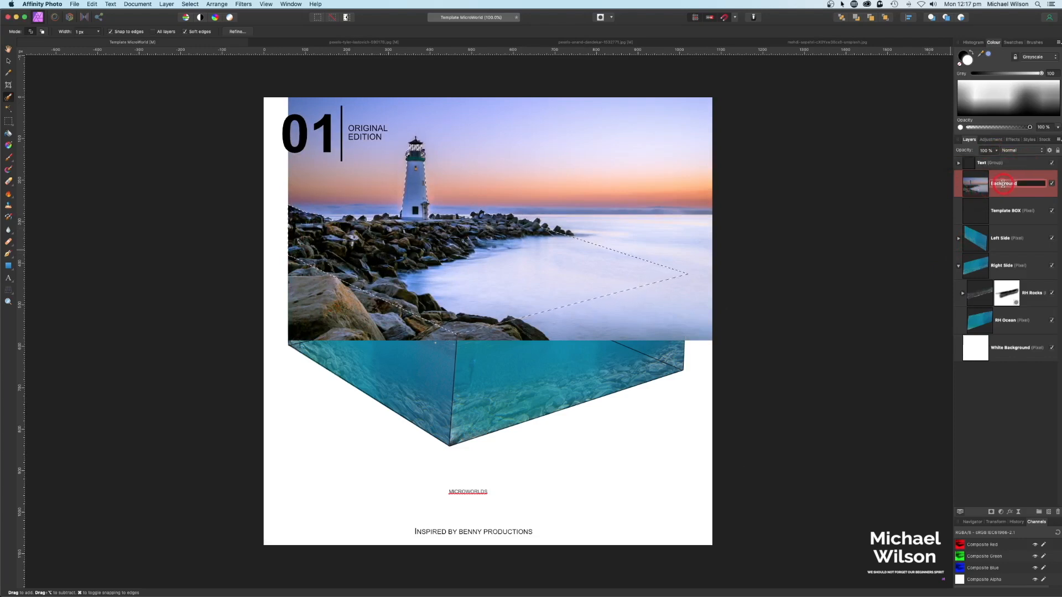
pyautogui.write('LightHouse')
pyautogui.click(995, 198)
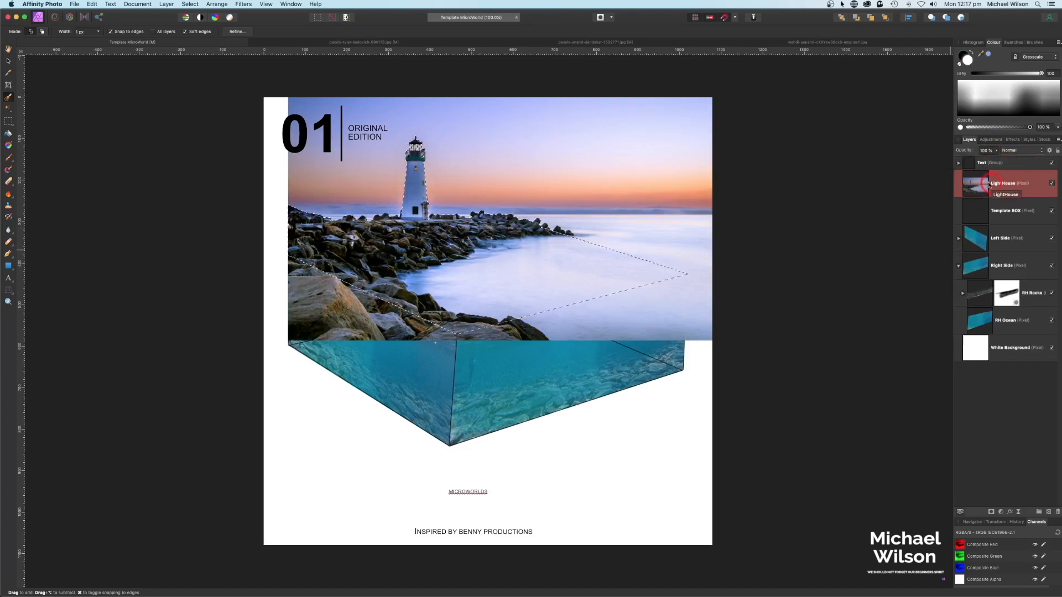
# - Mask the LightHouse layer with the current selection and deselect
pyautogui.click(991, 513)
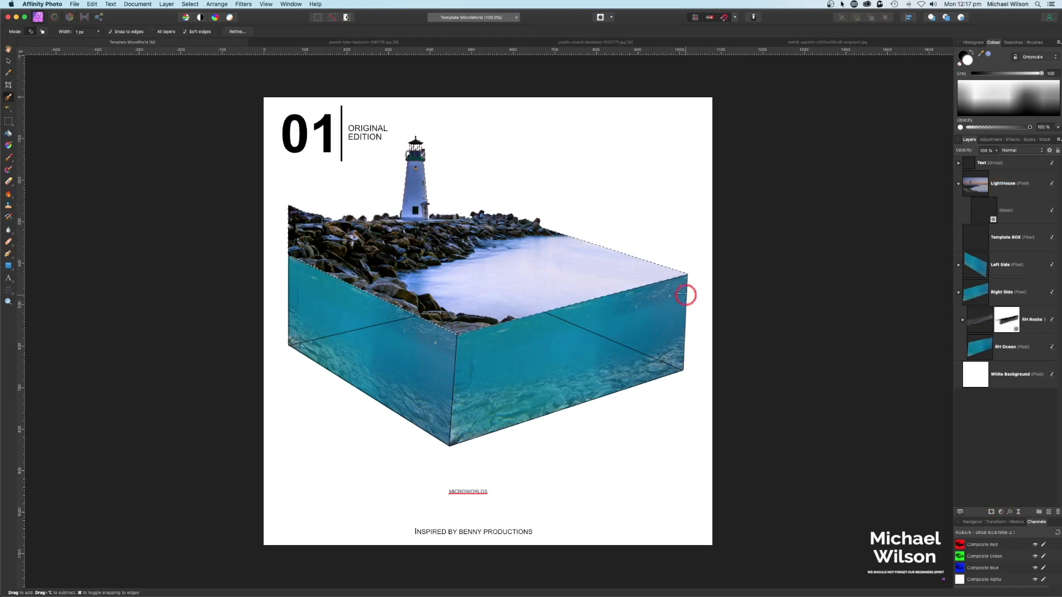
pyautogui.press('super+d')
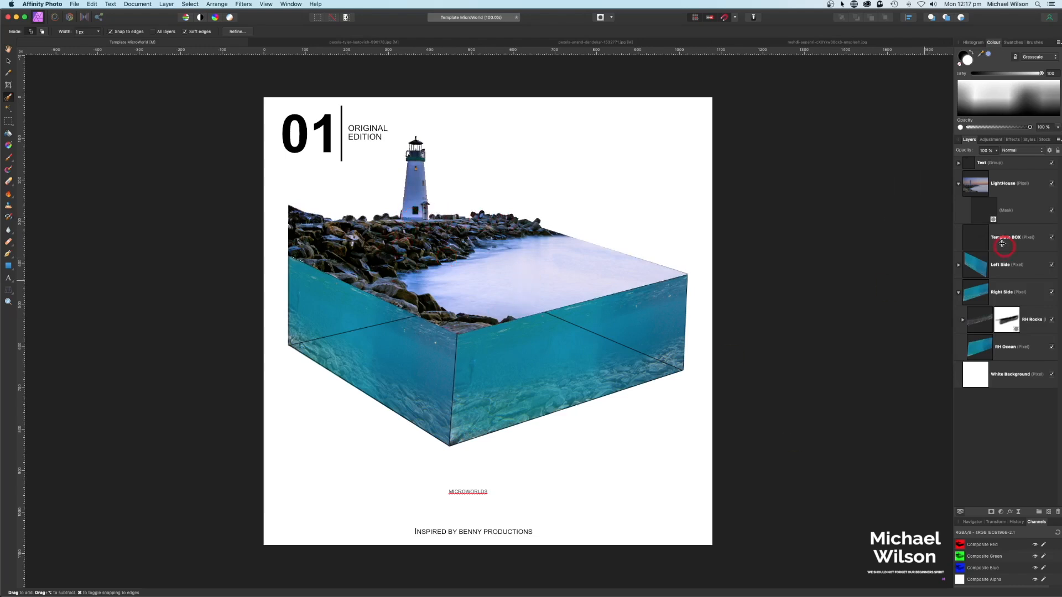
# - Add a Brightness and Contrast adjustment nested inside the LightHouse layer, with Brightness set to 84%
pyautogui.click(979, 184)
pyautogui.click(958, 183)
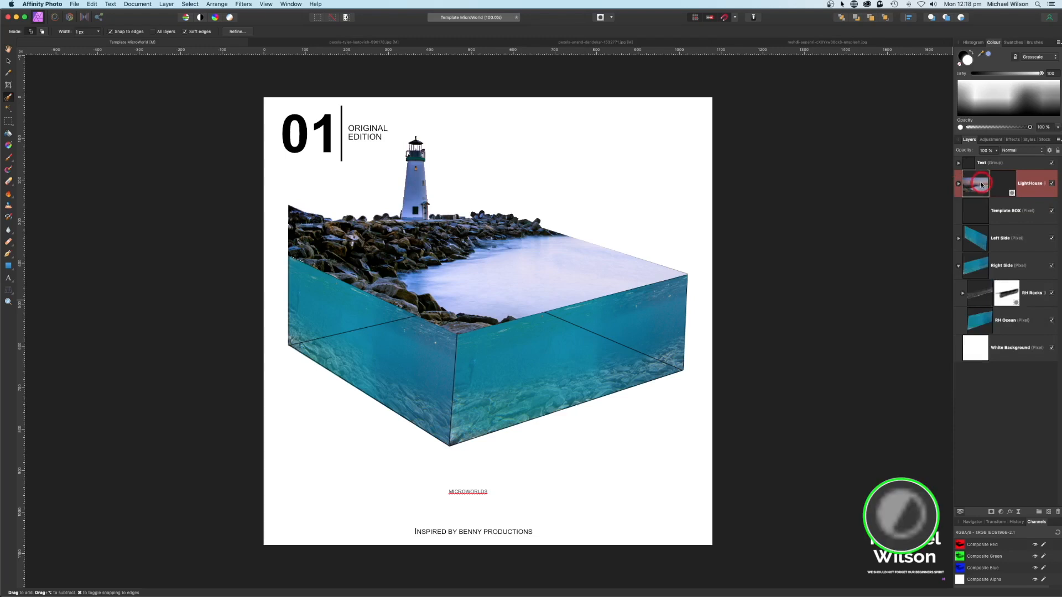
pyautogui.click(1001, 512)
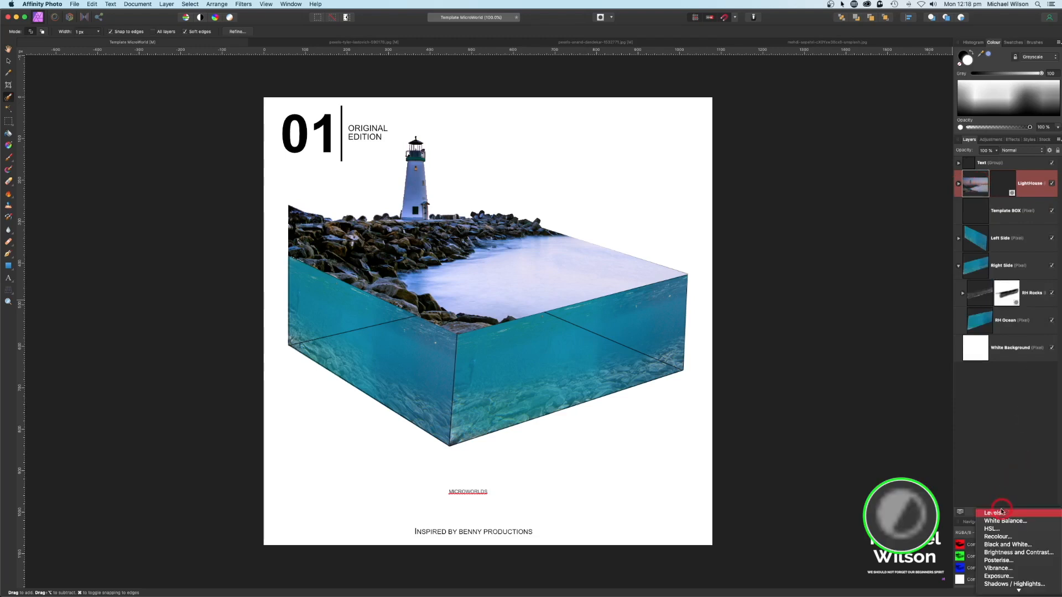
pyautogui.click(1007, 545)
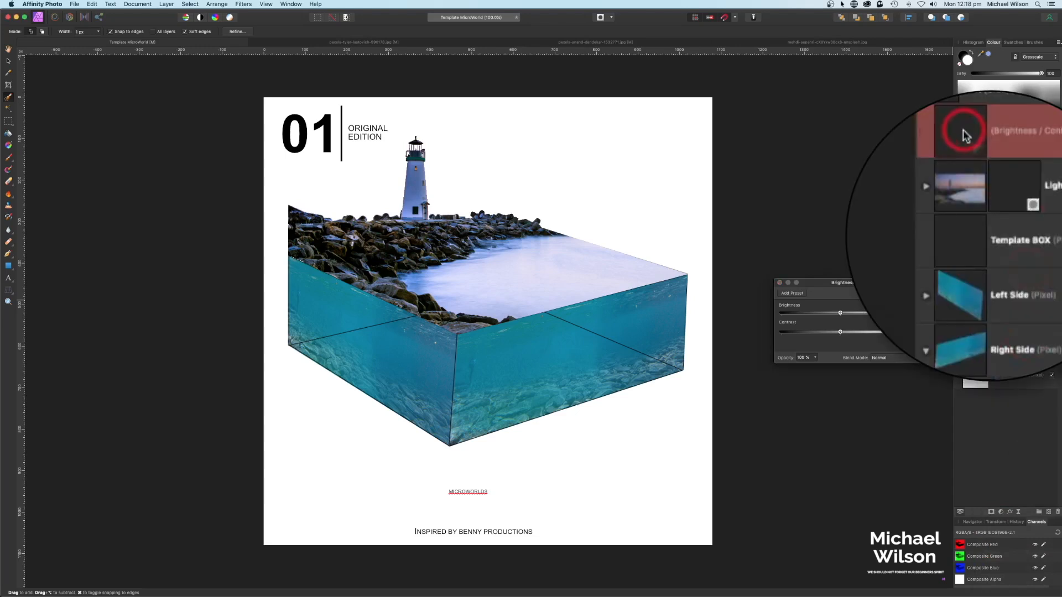
pyautogui.moveTo(965, 202); pyautogui.dragTo(1043, 208)
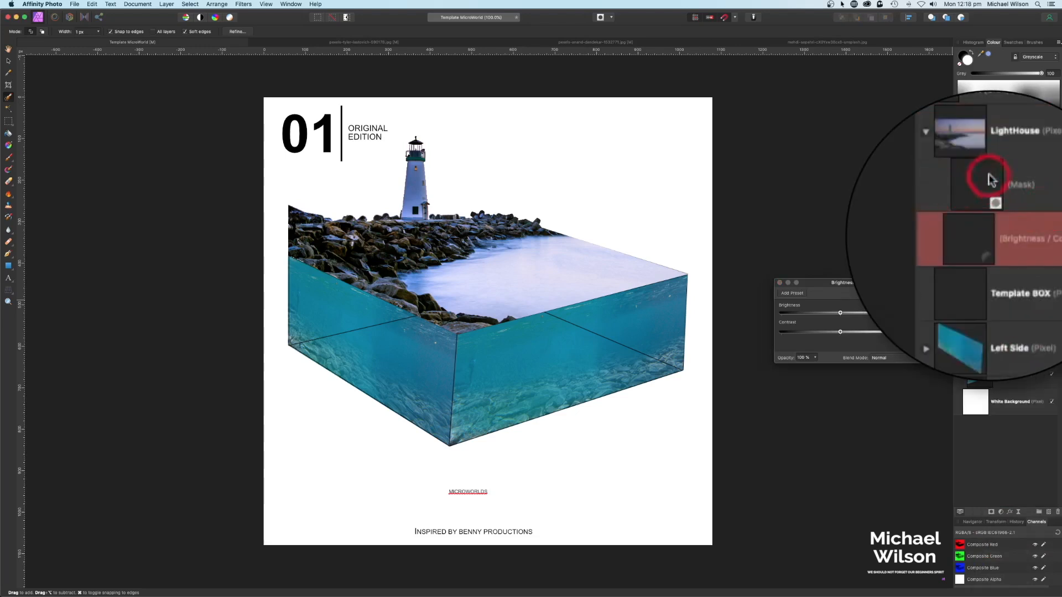
pyautogui.moveTo(840, 313); pyautogui.dragTo(890, 313)
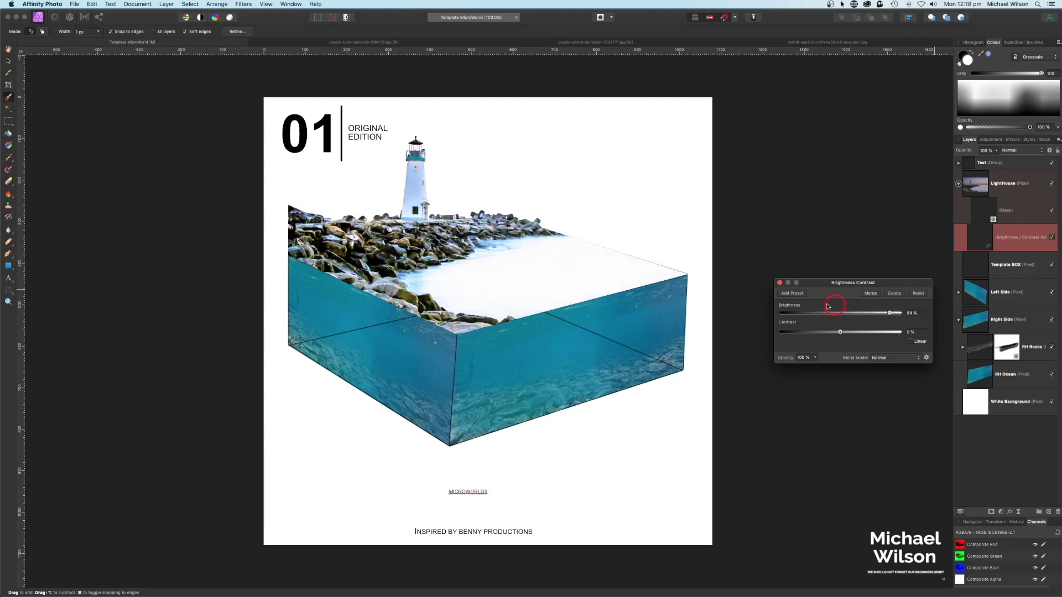
pyautogui.click(788, 282)
# - Invert the brightness adjustment and paint its effect back over the shoreline rocks in white with a soft brush at 10% flow
pyautogui.click(980, 243)
pyautogui.press('super+i')
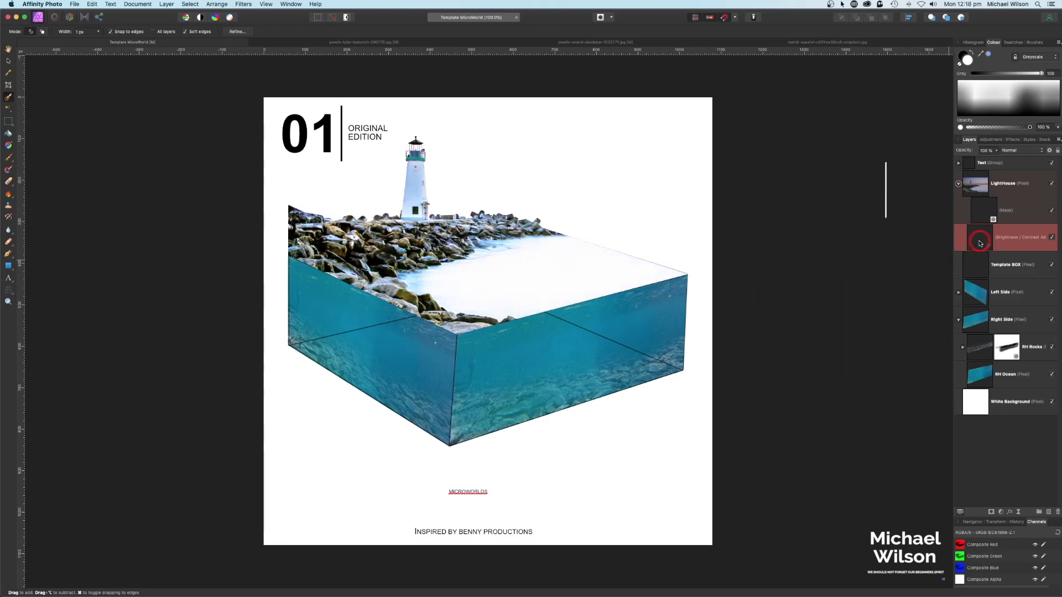
pyautogui.click(9, 160)
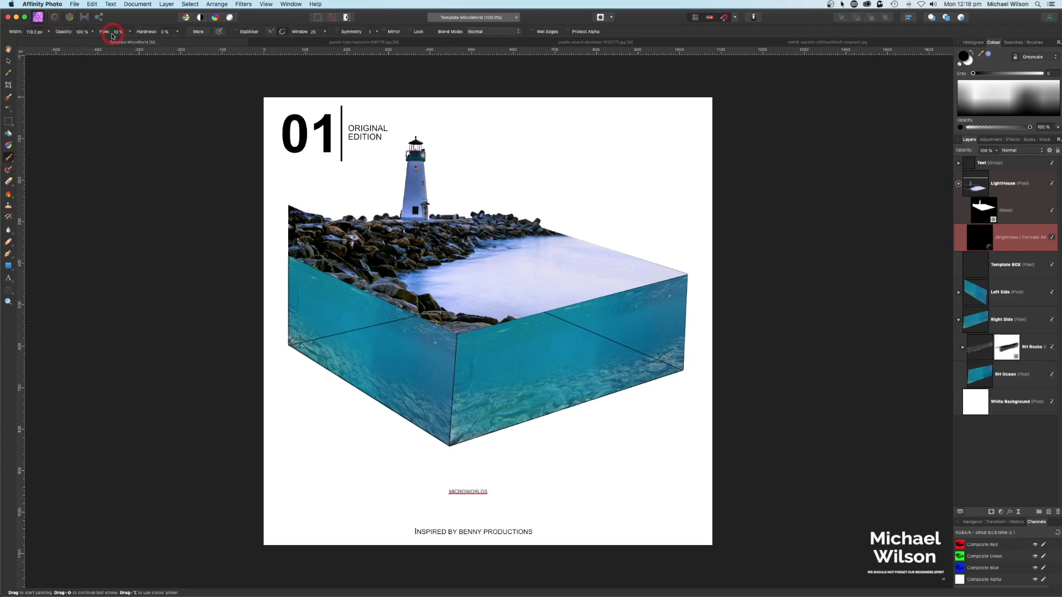
pyautogui.click(971, 53)
pyautogui.moveTo(523, 225)
pyautogui.mouseDown()
pyautogui.moveTo(444, 246)
pyautogui.moveTo(452, 228)
pyautogui.moveTo(412, 233)
pyautogui.moveTo(423, 230)
pyautogui.moveTo(421, 167)
pyautogui.moveTo(419, 221)
pyautogui.moveTo(478, 222)
pyautogui.moveTo(396, 262)
pyautogui.moveTo(440, 246)
pyautogui.moveTo(309, 223)
pyautogui.moveTo(385, 261)
pyautogui.moveTo(394, 236)
pyautogui.moveTo(413, 225)
pyautogui.moveTo(520, 227)
pyautogui.moveTo(447, 261)
pyautogui.moveTo(439, 252)
pyautogui.moveTo(454, 239)
pyautogui.moveTo(492, 220)
pyautogui.moveTo(416, 242)
pyautogui.moveTo(382, 239)
pyautogui.moveTo(490, 251)
pyautogui.moveTo(677, 137)
pyautogui.moveTo(493, 205)
pyautogui.moveTo(521, 231)
pyautogui.moveTo(538, 226)
pyautogui.moveTo(504, 223)
pyautogui.moveTo(375, 273)
pyautogui.moveTo(309, 246)
pyautogui.moveTo(302, 222)
pyautogui.moveTo(395, 234)
pyautogui.moveTo(399, 248)
pyautogui.moveTo(365, 269)
pyautogui.moveTo(454, 315)
pyautogui.mouseUp()
pyautogui.click(958, 183)
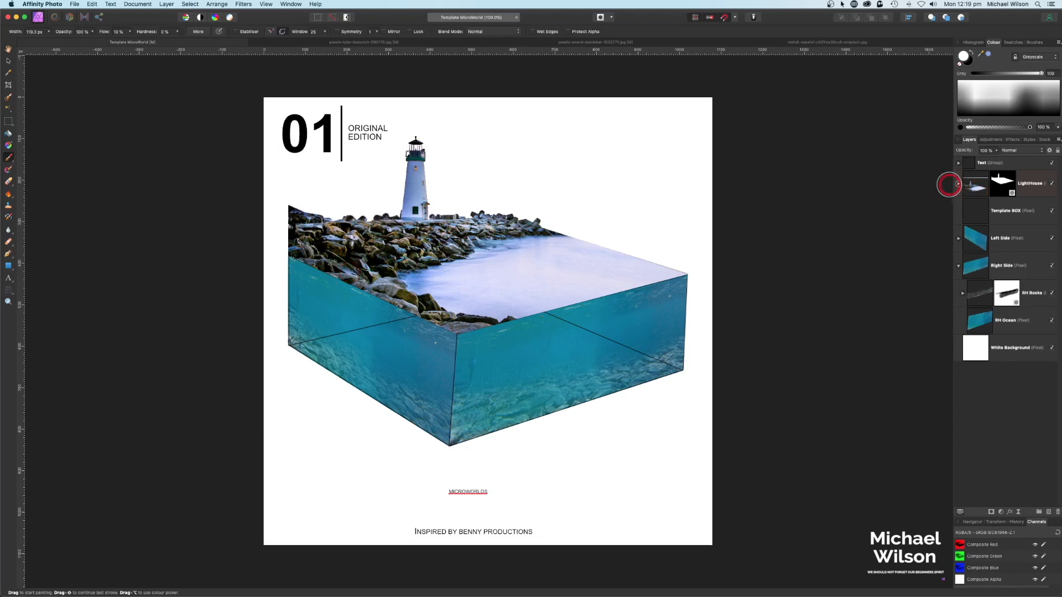
# - Paint white on the LightHouse layer's mask to reveal rocks below the top face's front-left edge
pyautogui.click(958, 183)
pyautogui.press('x')
pyautogui.click(988, 205)
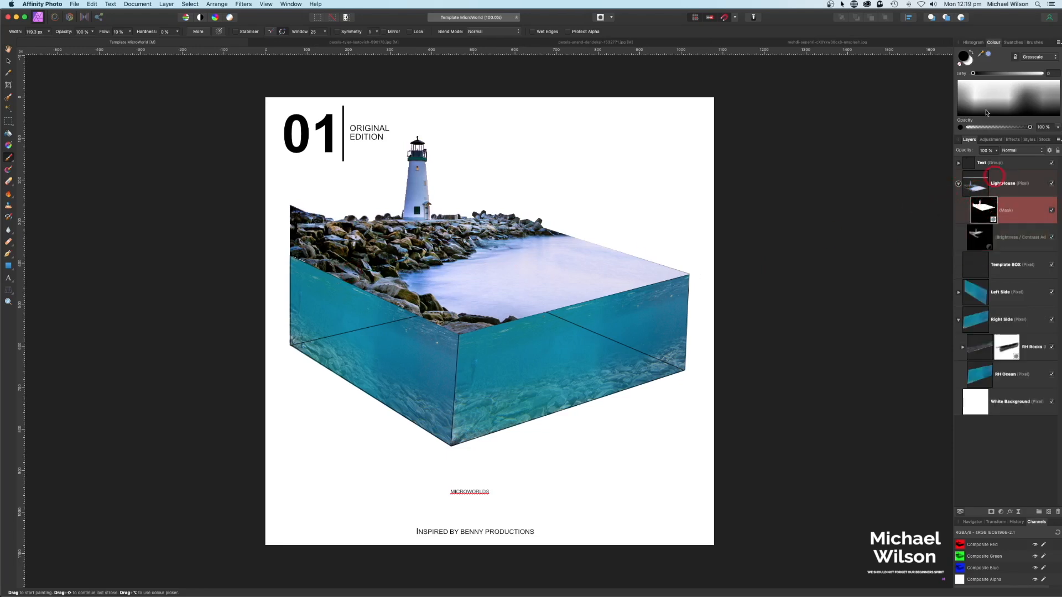
pyautogui.click(972, 55)
pyautogui.press('b')
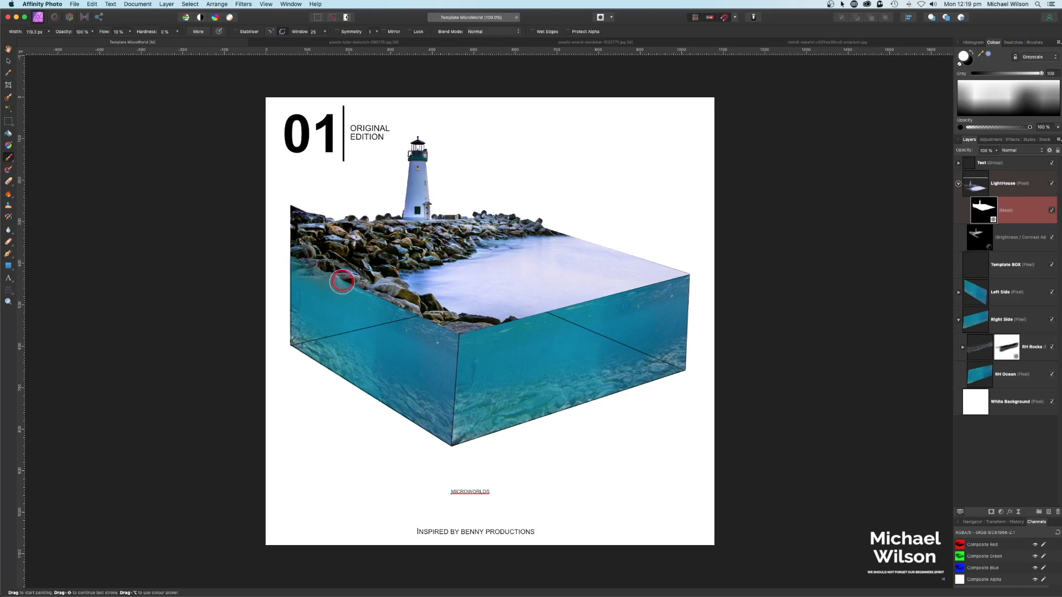
pyautogui.moveTo(335, 277)
pyautogui.mouseDown()
pyautogui.moveTo(296, 260)
pyautogui.moveTo(321, 283)
pyautogui.moveTo(381, 293)
pyautogui.moveTo(367, 294)
pyautogui.moveTo(415, 322)
pyautogui.moveTo(439, 328)
pyautogui.moveTo(298, 266)
pyautogui.moveTo(441, 330)
pyautogui.moveTo(449, 328)
pyautogui.moveTo(437, 307)
pyautogui.moveTo(494, 326)
pyautogui.mouseUp()
# - Reduce the brush to 52.9 px and reveal more rocks around the box's front top corner on the LightHouse mask
pyautogui.press('[')
pyautogui.press('[')
pyautogui.press('[')
pyautogui.press('[')
pyautogui.press('[')
pyautogui.moveTo(507, 326)
pyautogui.mouseDown()
pyautogui.moveTo(512, 317)
pyautogui.moveTo(432, 331)
pyautogui.moveTo(446, 329)
pyautogui.mouseUp()
pyautogui.scroll(-1, 432, 331)
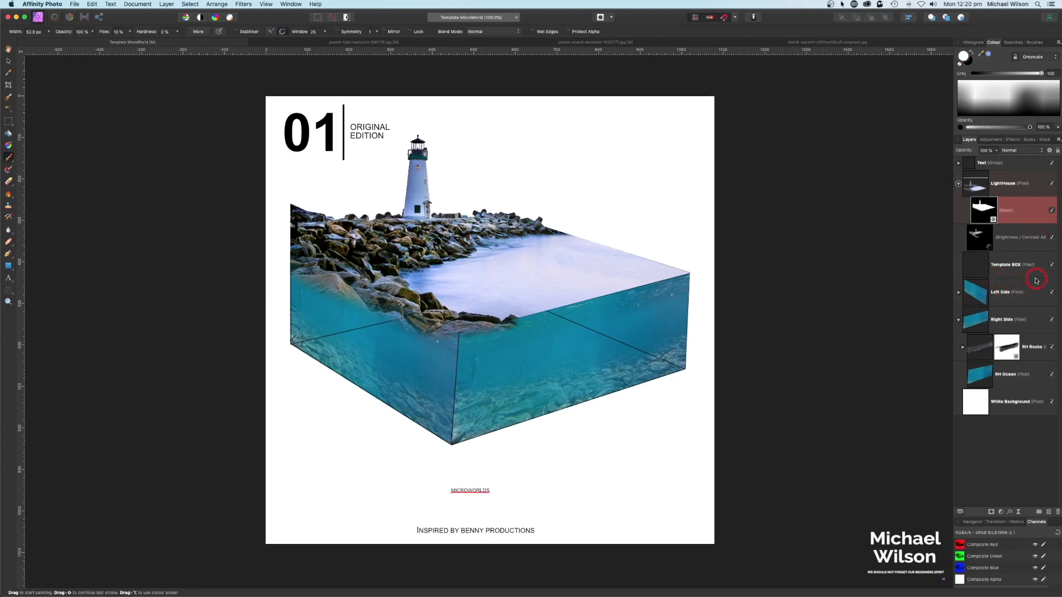
# - Hide the Template BOX layer and collapse the LightHouse layer
pyautogui.click(1052, 265)
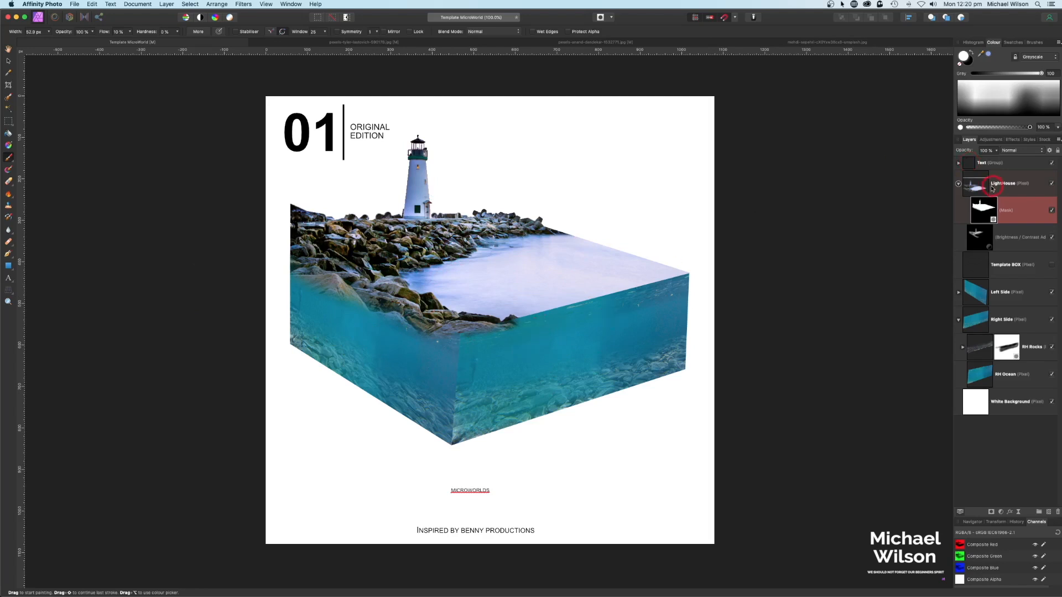
pyautogui.click(959, 184)
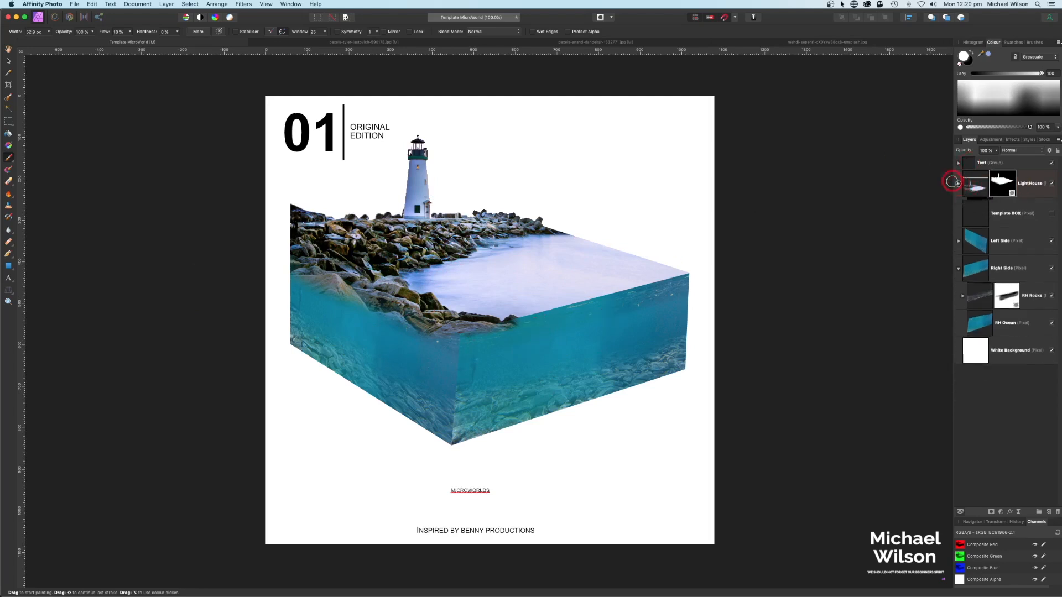
# - Add a Recolour adjustment inside the Left Side layer and position its settings clear of the artwork
pyautogui.click(959, 239)
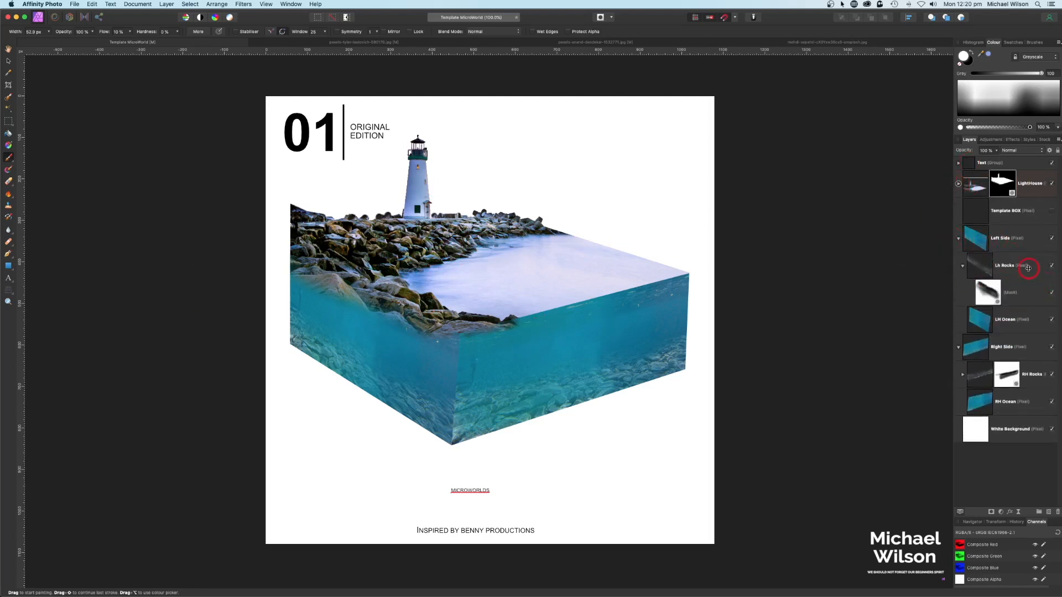
pyautogui.click(997, 245)
pyautogui.click(958, 239)
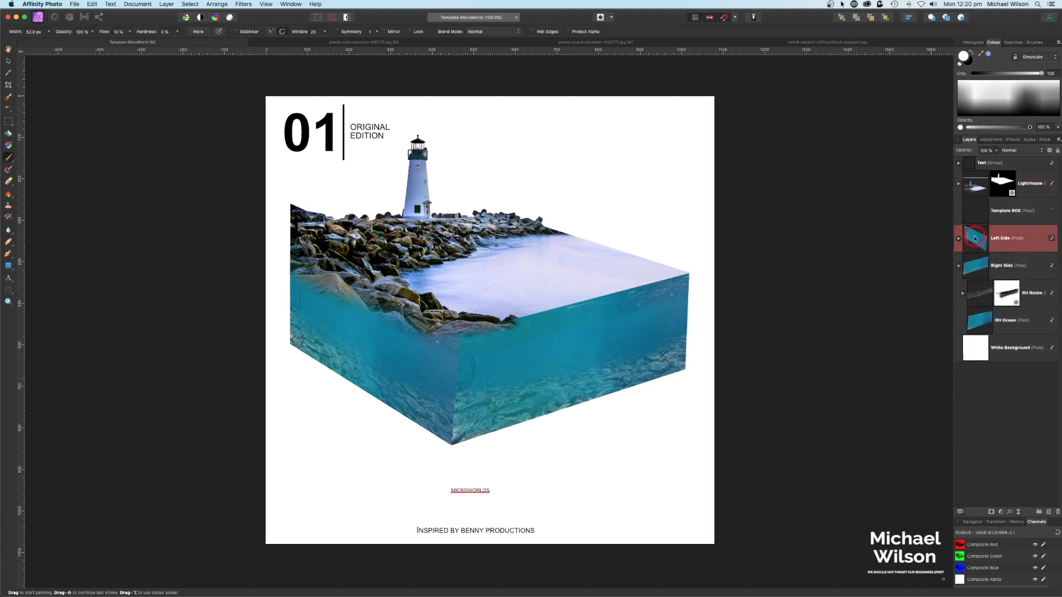
pyautogui.click(1002, 513)
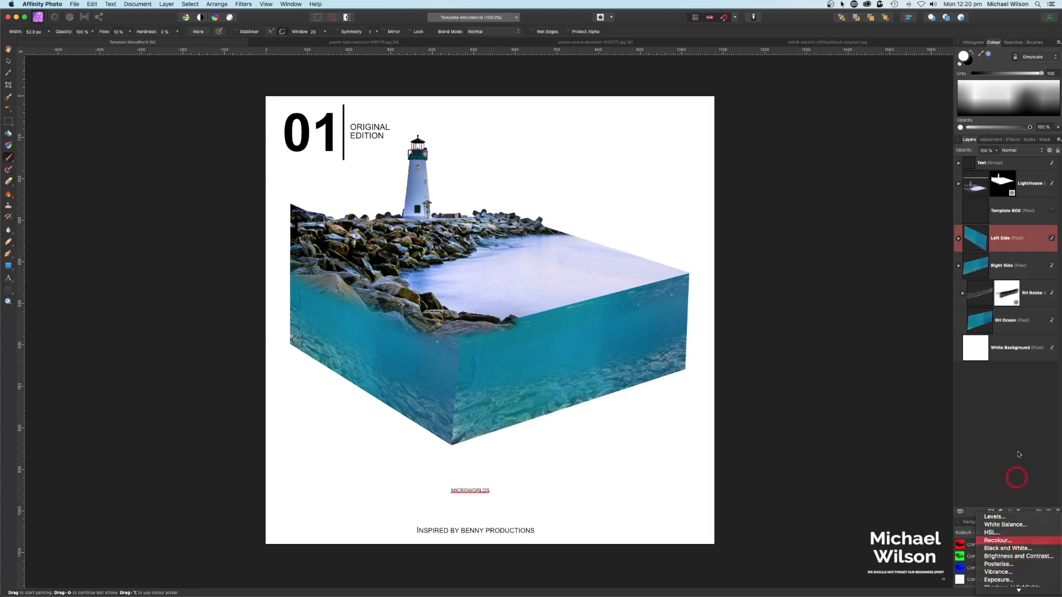
pyautogui.click(998, 540)
pyautogui.moveTo(968, 264); pyautogui.dragTo(970, 260)
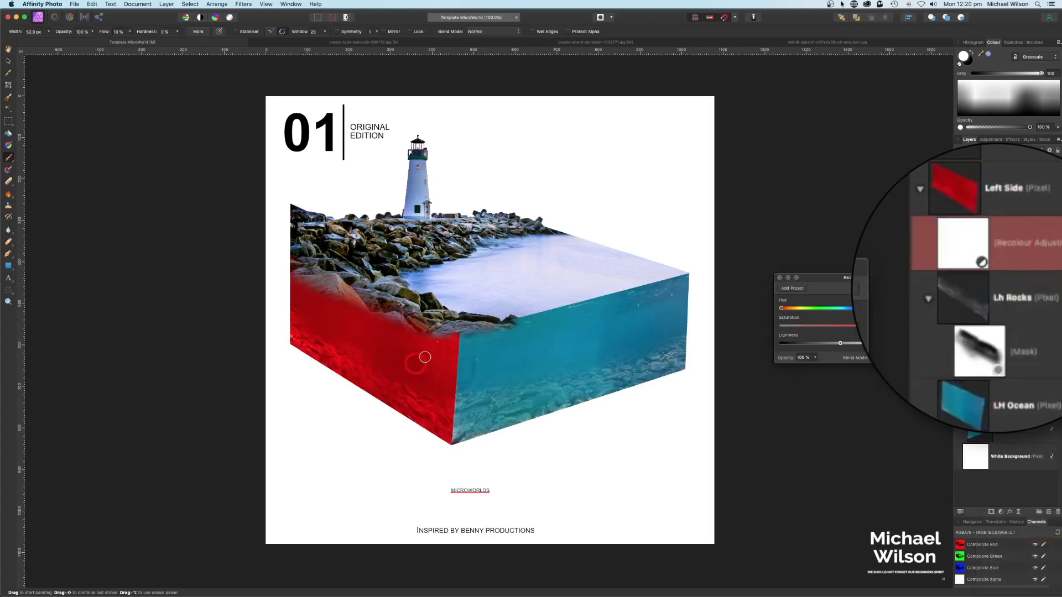
pyautogui.moveTo(906, 277); pyautogui.dragTo(888, 234)
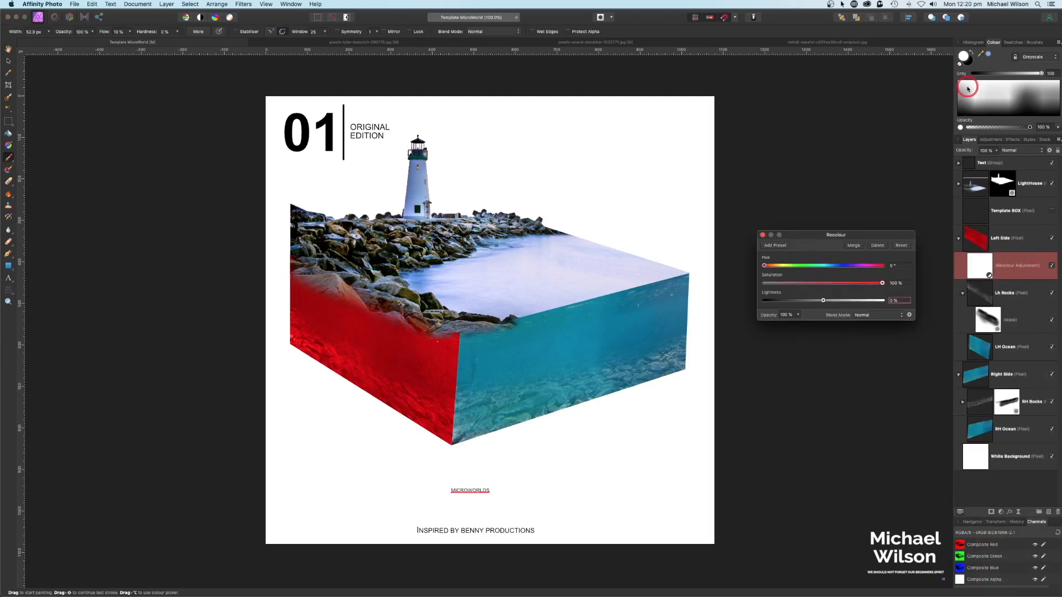
# - Sample the water colour on the box's top face as the current colour and open its colour values
pyautogui.moveTo(986, 59)
pyautogui.mouseDown()
pyautogui.moveTo(929, 61)
pyautogui.moveTo(595, 235)
pyautogui.moveTo(482, 255)
pyautogui.mouseUp()
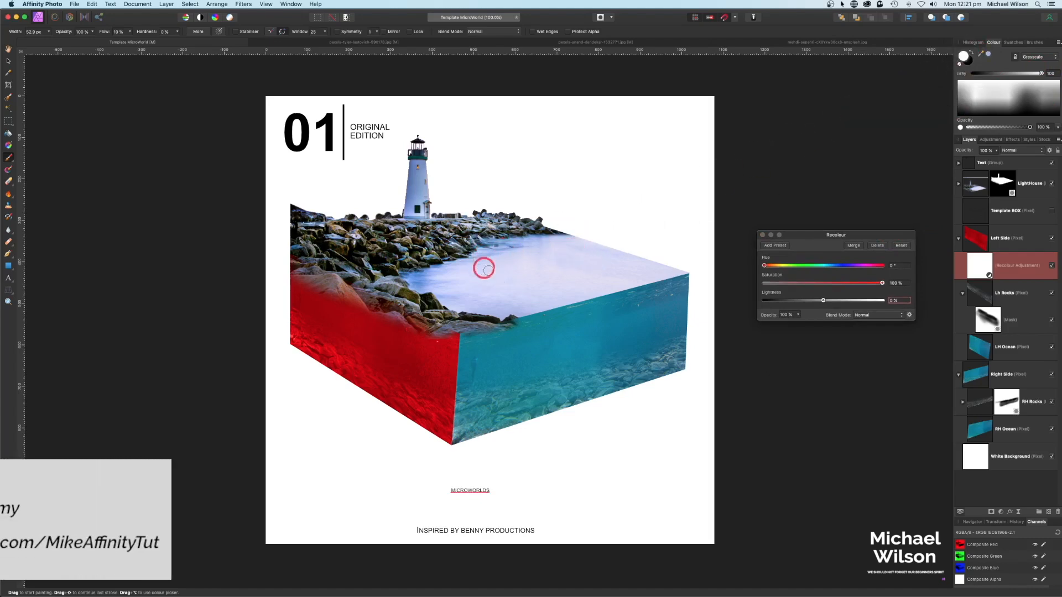
pyautogui.click(989, 54)
pyautogui.doubleClick(964, 55)
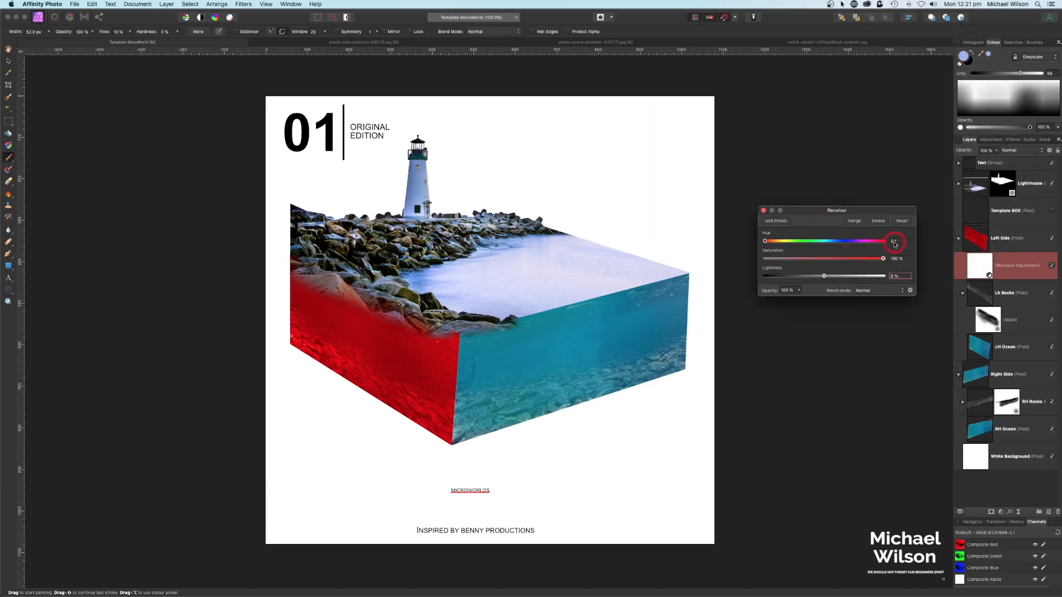
# - Set the Left Side Recolour adjustment to hue 223°, saturation 41% and lightness 4%
pyautogui.click(768, 241)
pyautogui.press('Tab')
pyautogui.press('Tab')
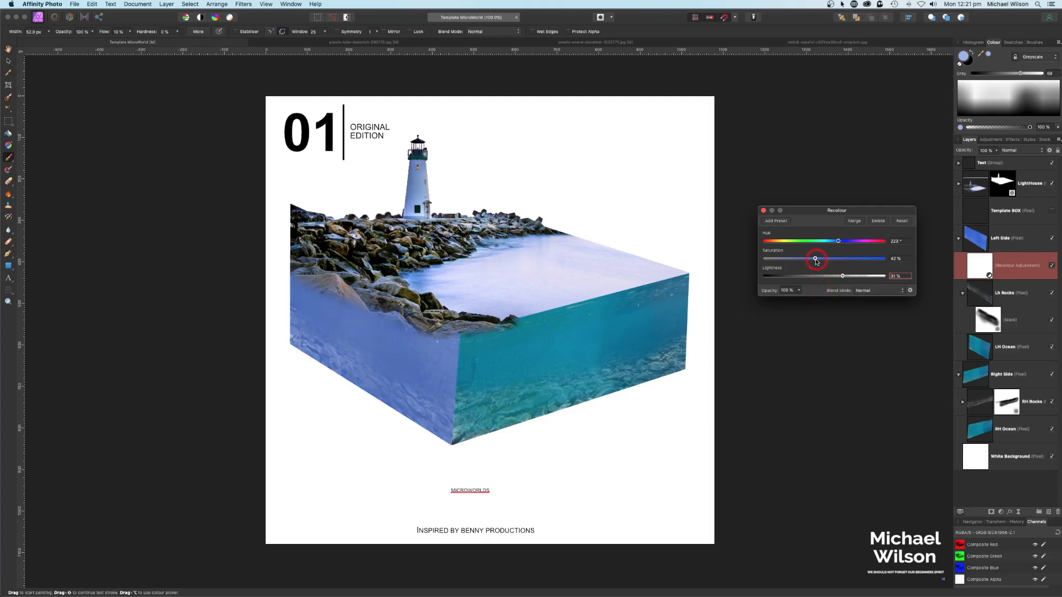
pyautogui.moveTo(835, 278); pyautogui.dragTo(831, 276)
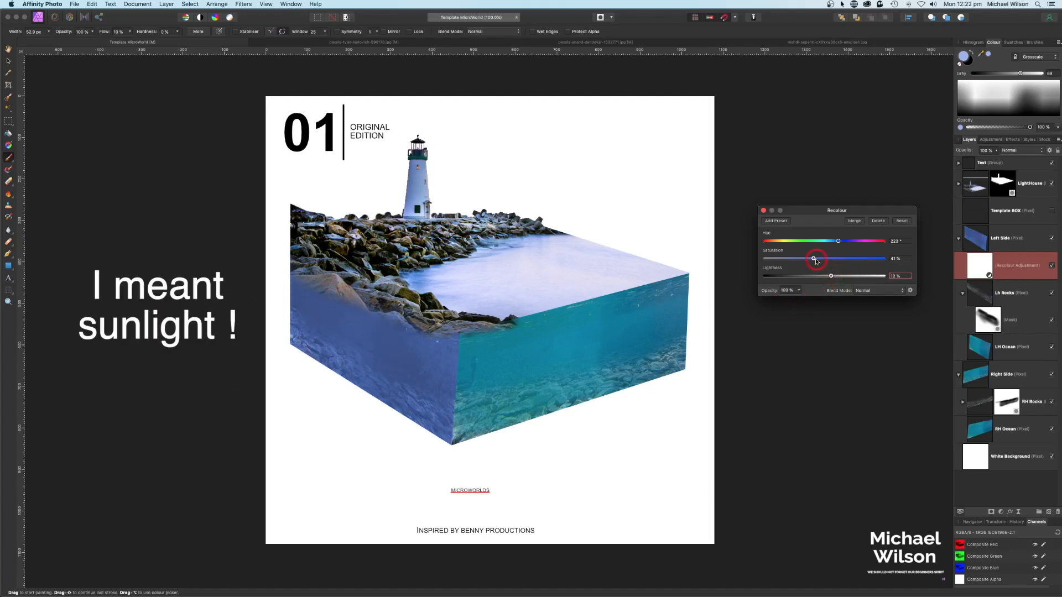
pyautogui.moveTo(830, 278); pyautogui.dragTo(820, 278)
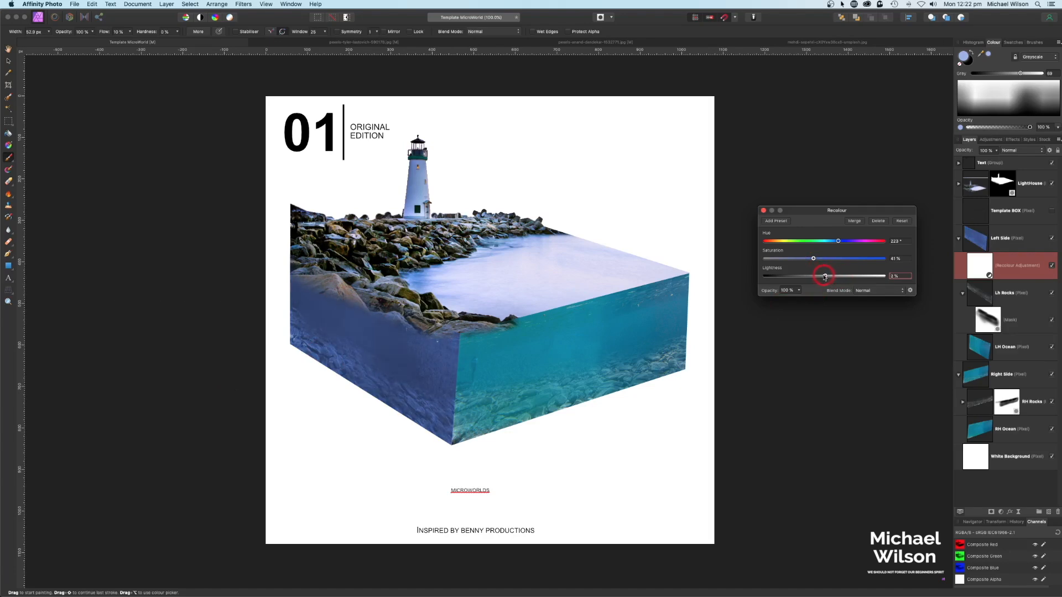
pyautogui.click(764, 210)
# - Duplicate the Left Side's Recolour adjustment and nest the copy inside the Right Side layer
pyautogui.click(979, 266)
pyautogui.press('super+j')
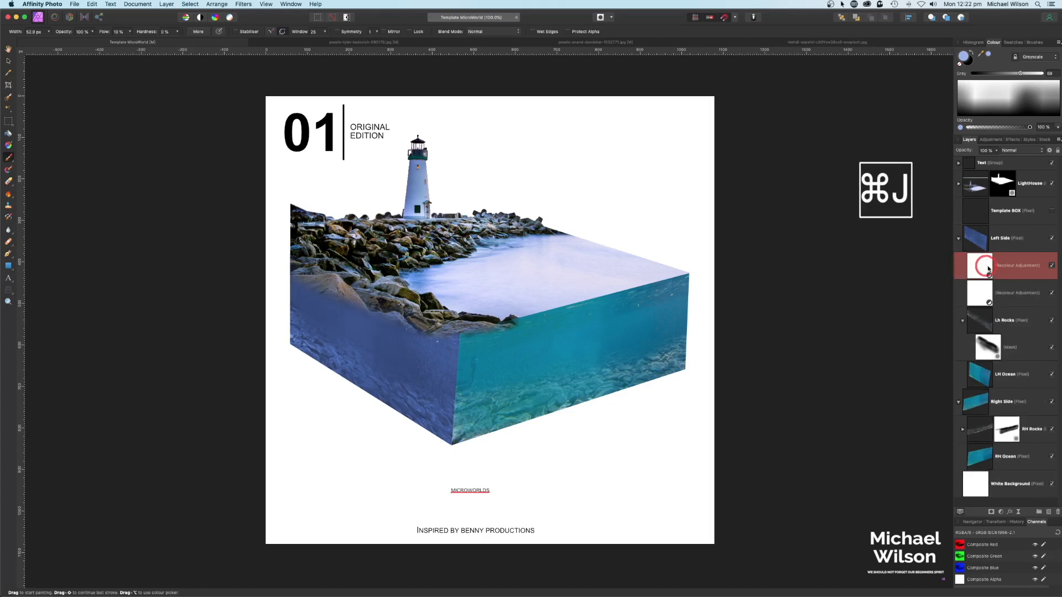
pyautogui.moveTo(1007, 239); pyautogui.dragTo(1059, 437)
pyautogui.click(984, 402)
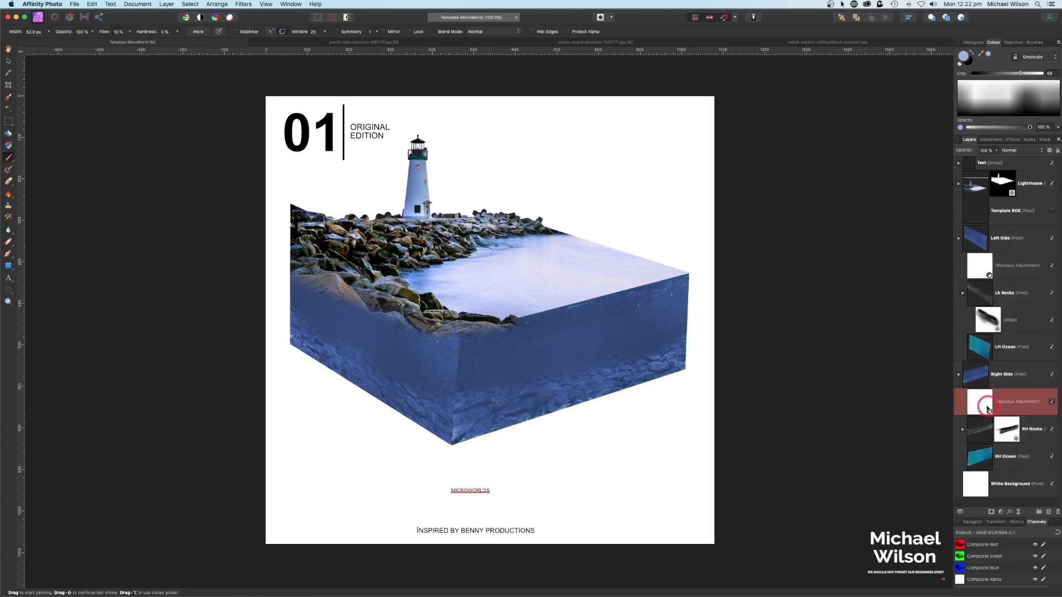
# - Set the lightness of the Right Side Recolour adjustment to 27% and collapse both side layers
pyautogui.doubleClick(984, 403)
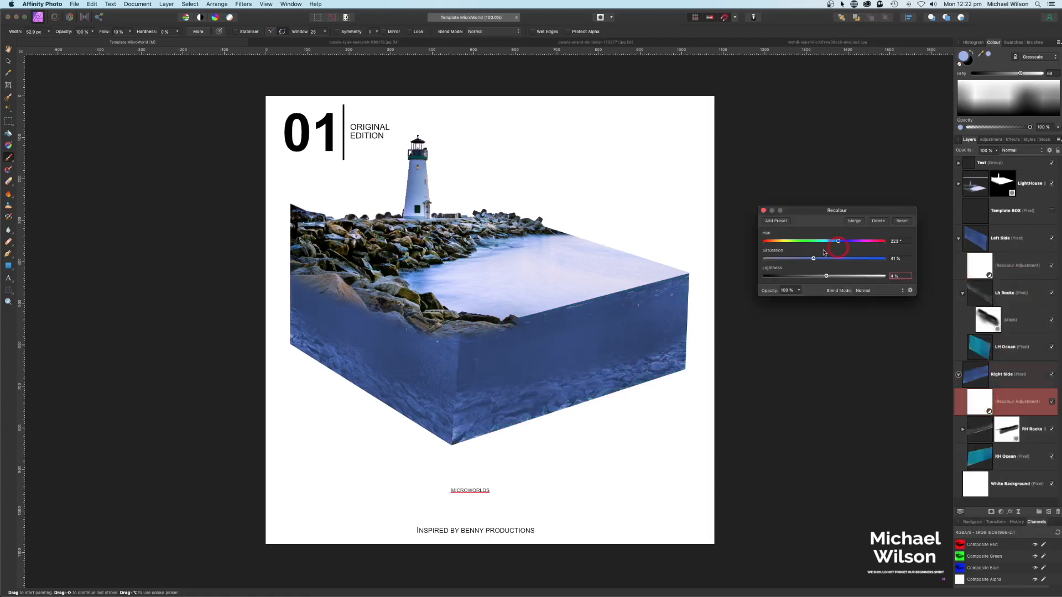
pyautogui.moveTo(828, 277); pyautogui.dragTo(835, 277)
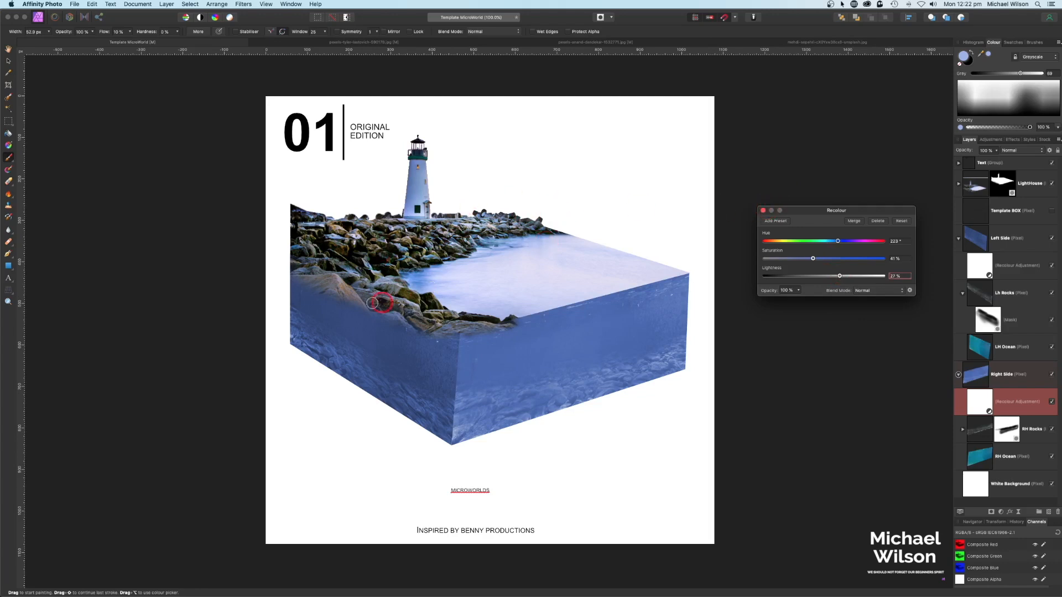
pyautogui.click(763, 211)
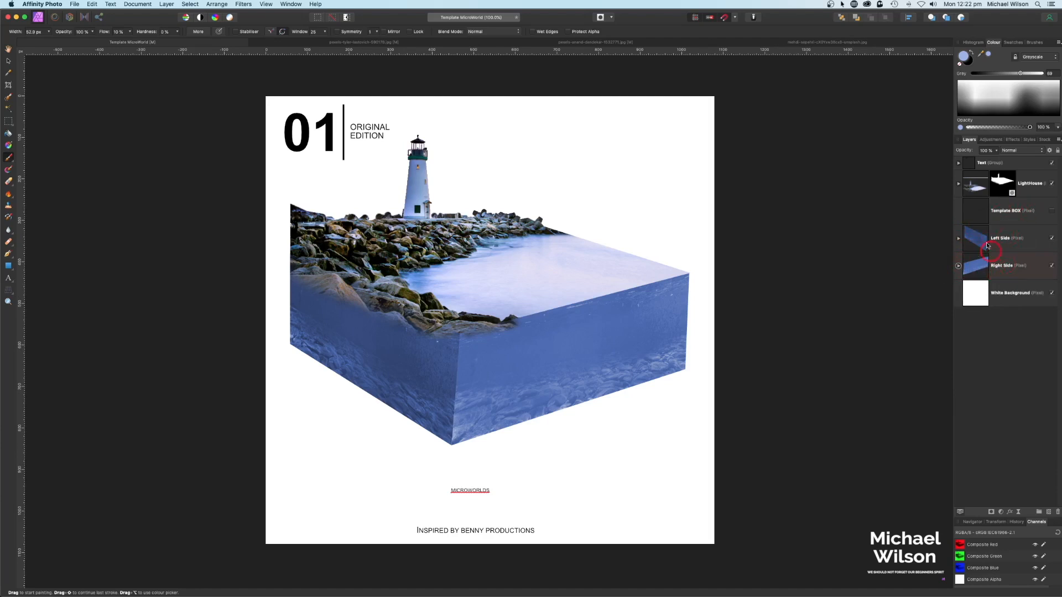
# - Add a new pixel layer above the LightHouse layer and choose the 4 px Basic round paint brush
pyautogui.click(988, 186)
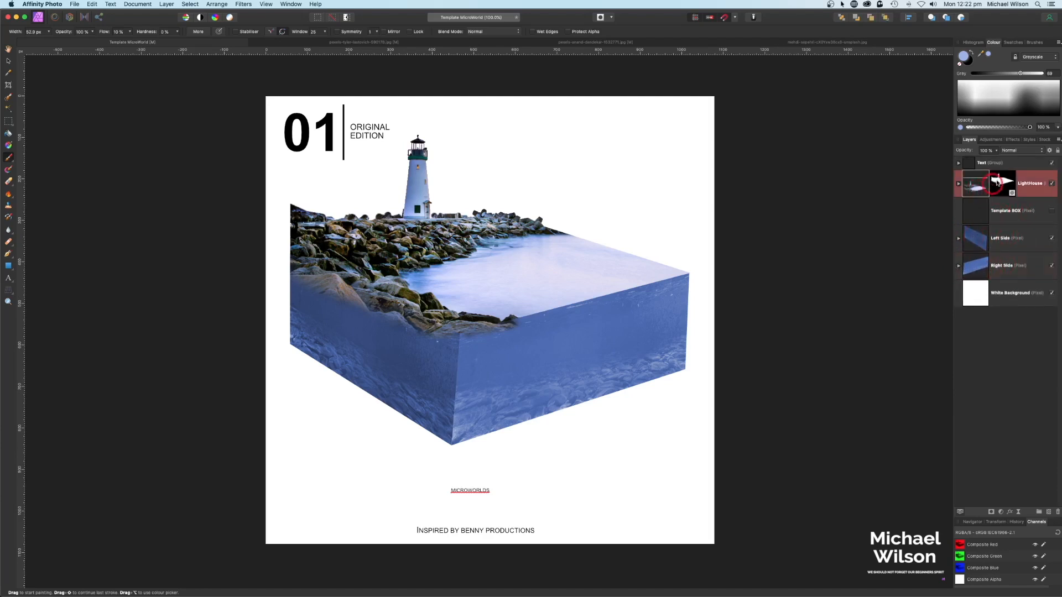
pyautogui.click(1049, 513)
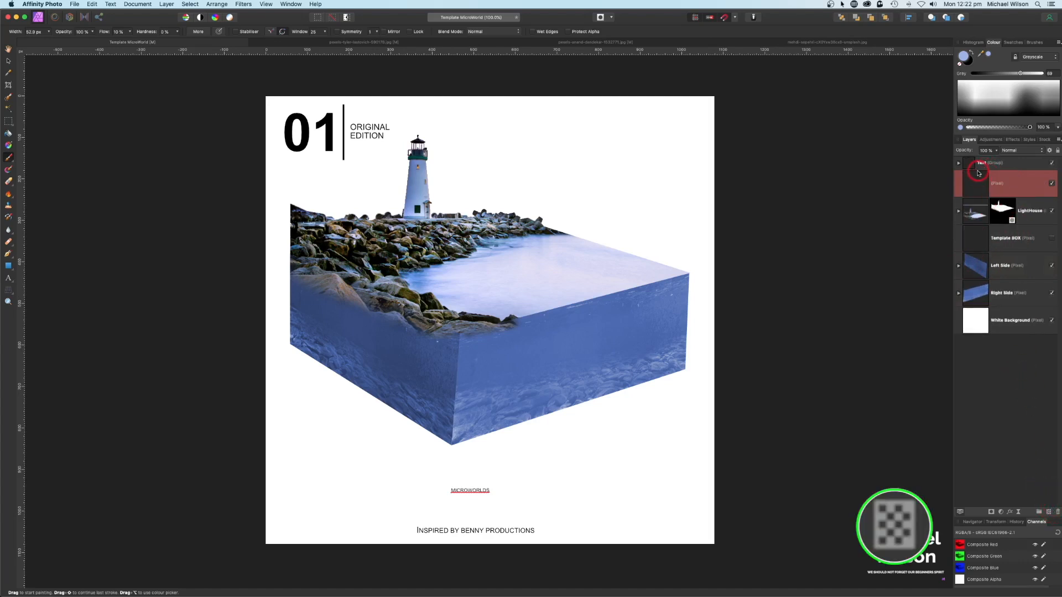
pyautogui.click(9, 158)
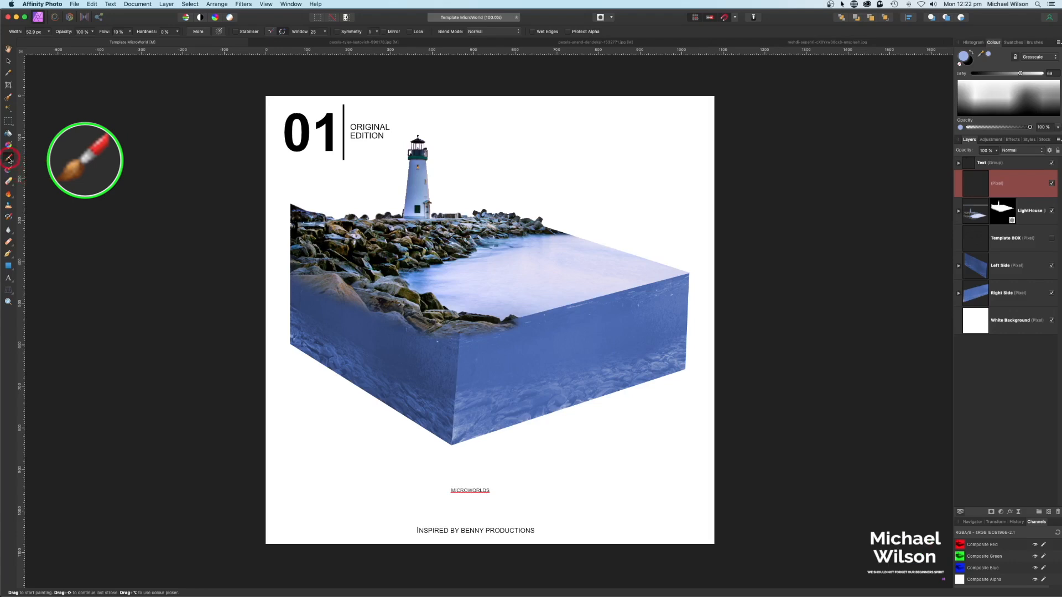
pyautogui.click(1036, 43)
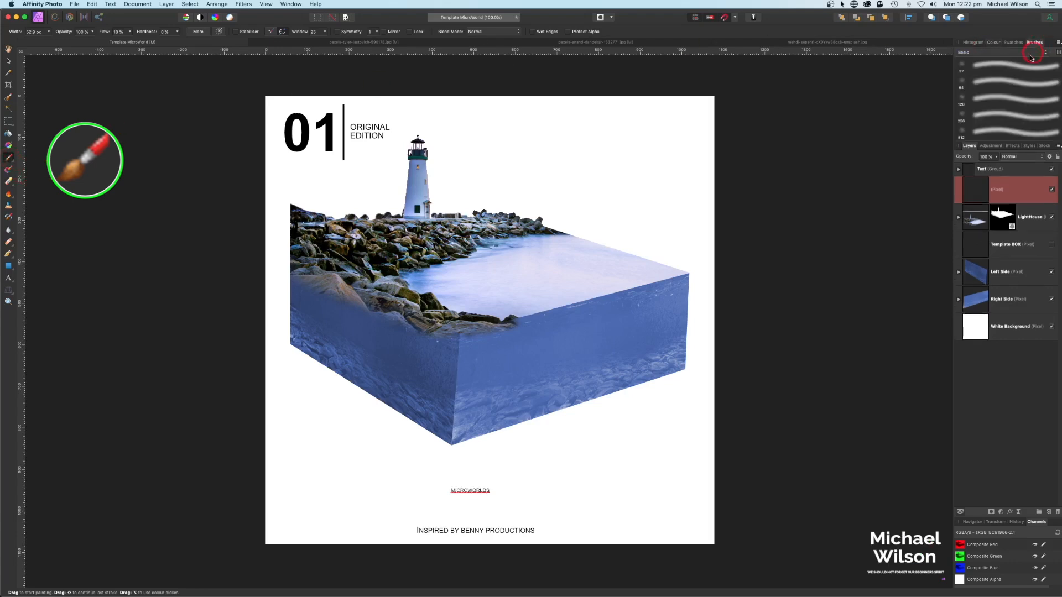
pyautogui.scroll(-1, 1019, 77)
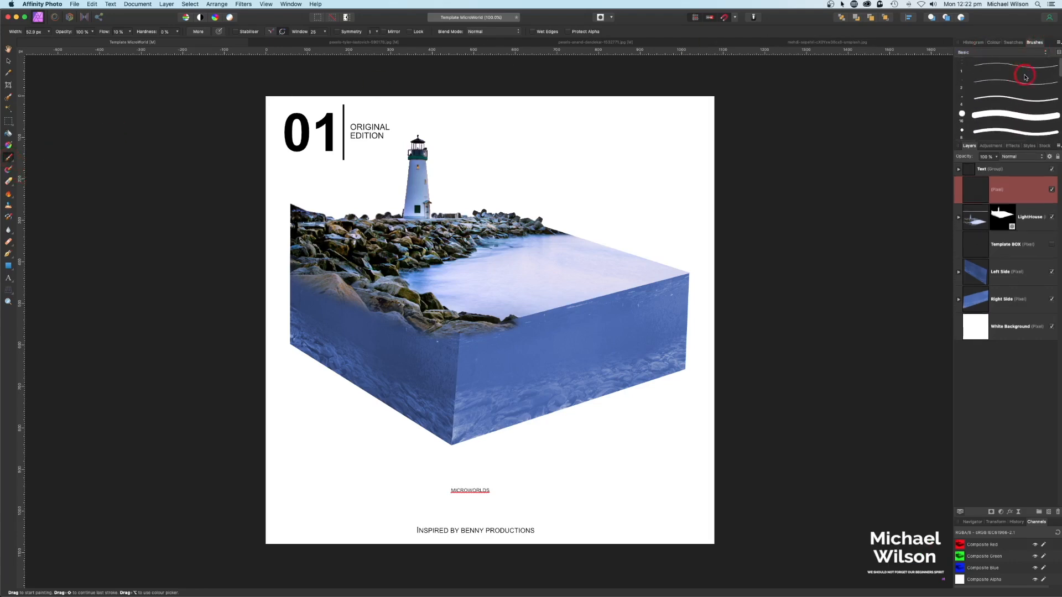
pyautogui.click(993, 99)
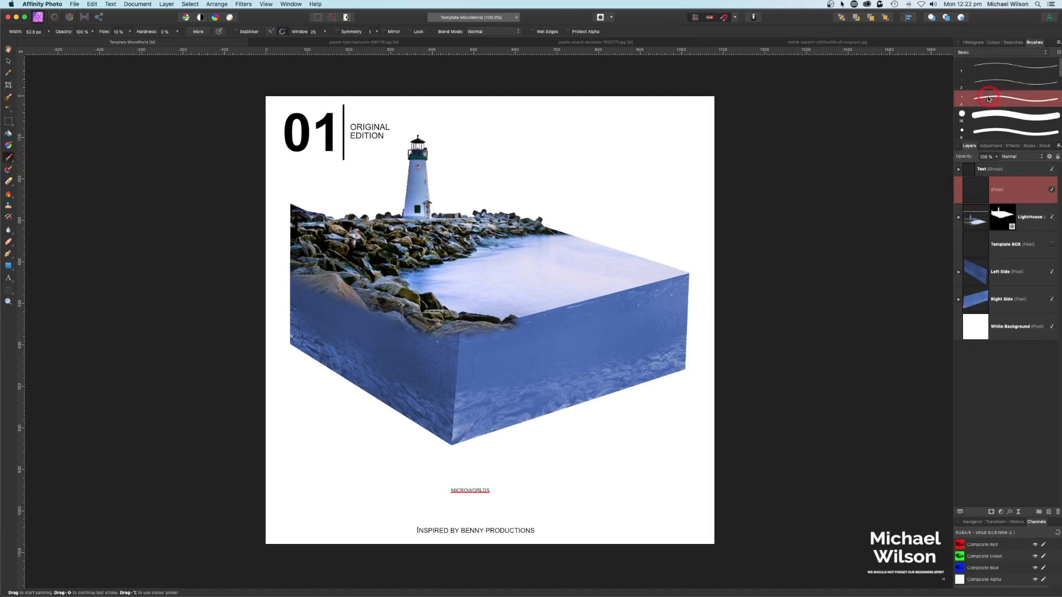
# - Paint a white waterline along the upper edges of both box sides with a 16.6 px brush at 100% flow and 0% hardness
pyautogui.click(994, 43)
pyautogui.click(971, 64)
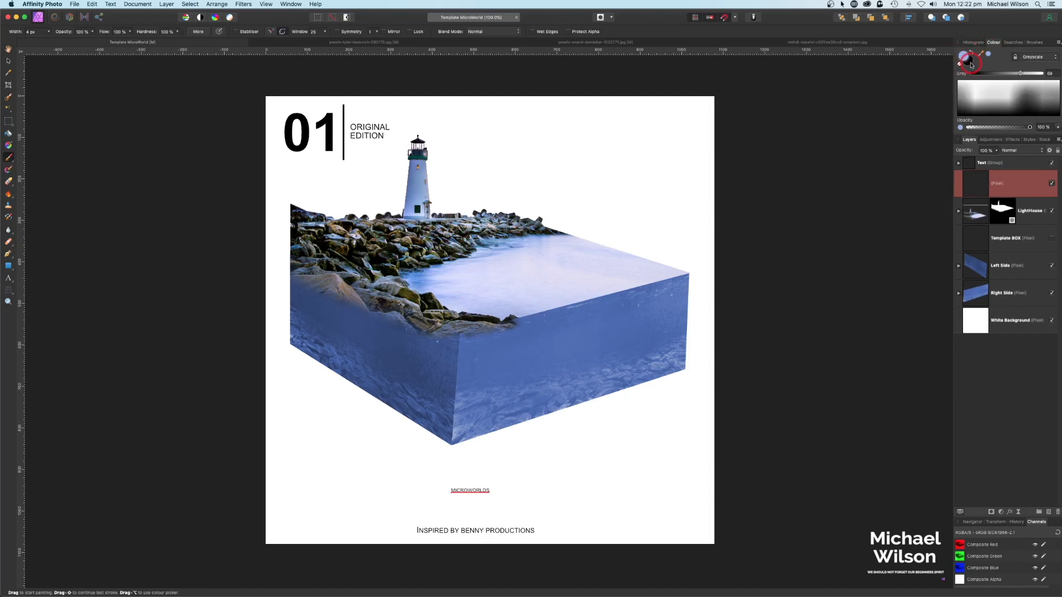
pyautogui.click(969, 58)
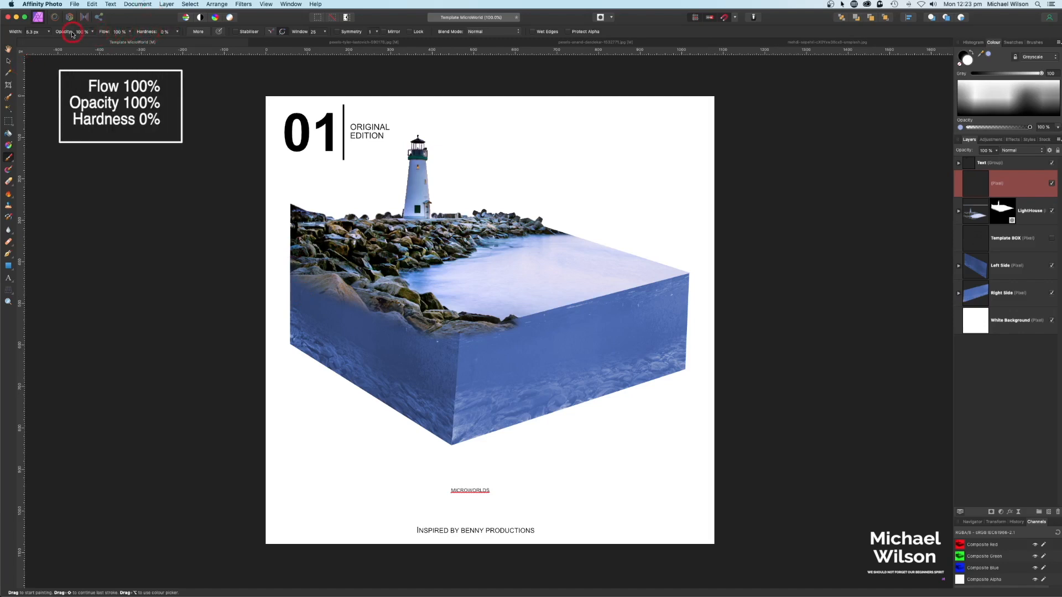
pyautogui.press(']')
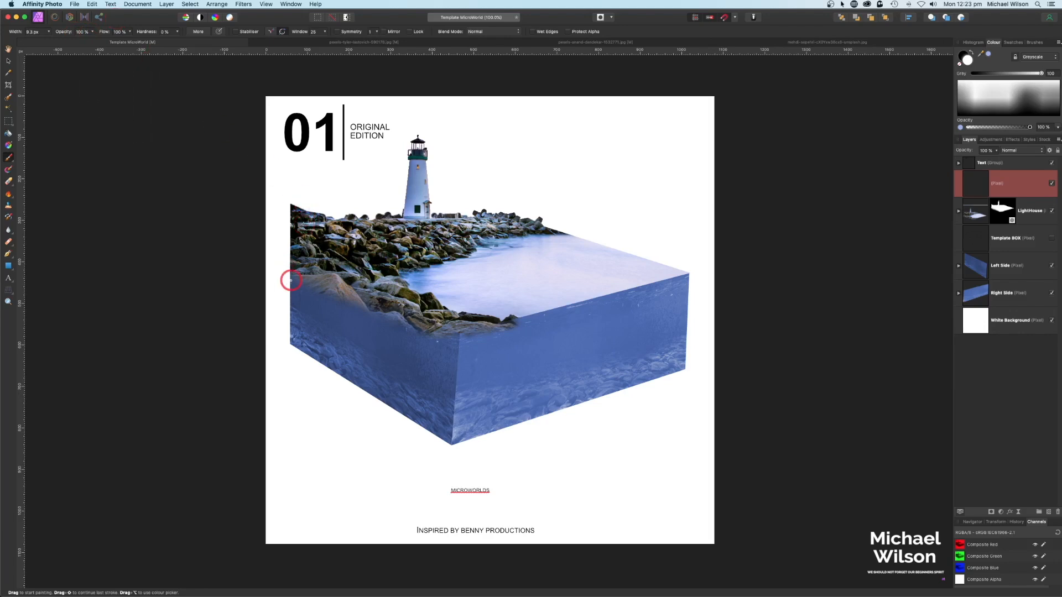
pyautogui.moveTo(290, 279); pyautogui.dragTo(457, 333)
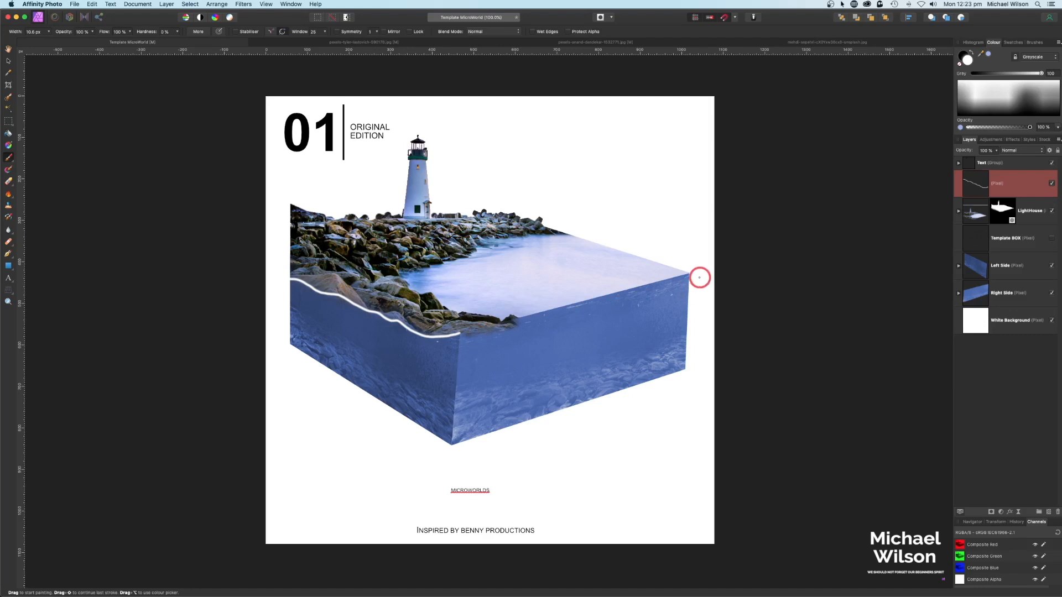
pyautogui.keyDown('shift'); pyautogui.click(688, 275); pyautogui.keyUp('shift')
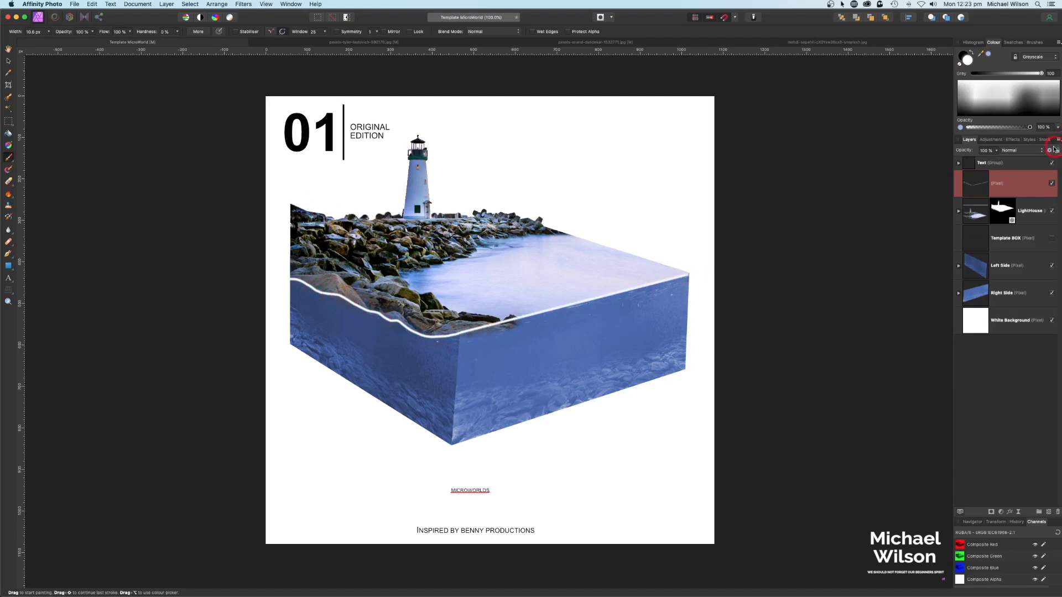
# - Set the waterline layer's blend mode to Overlay and its opacity to 40%
pyautogui.click(1016, 153)
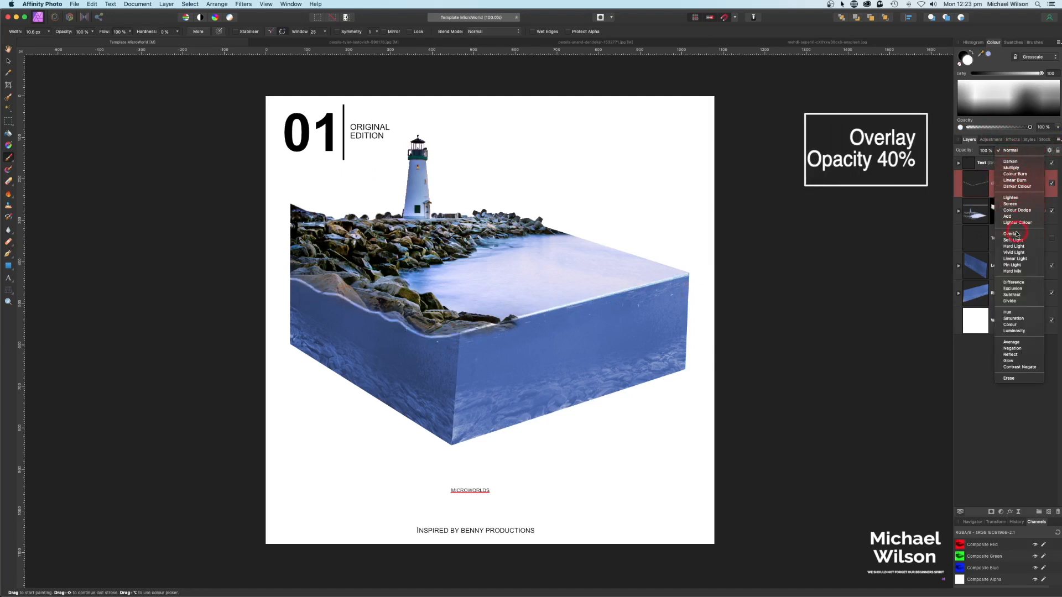
pyautogui.click(1005, 172)
pyautogui.click(997, 152)
pyautogui.moveTo(997, 160); pyautogui.dragTo(961, 160)
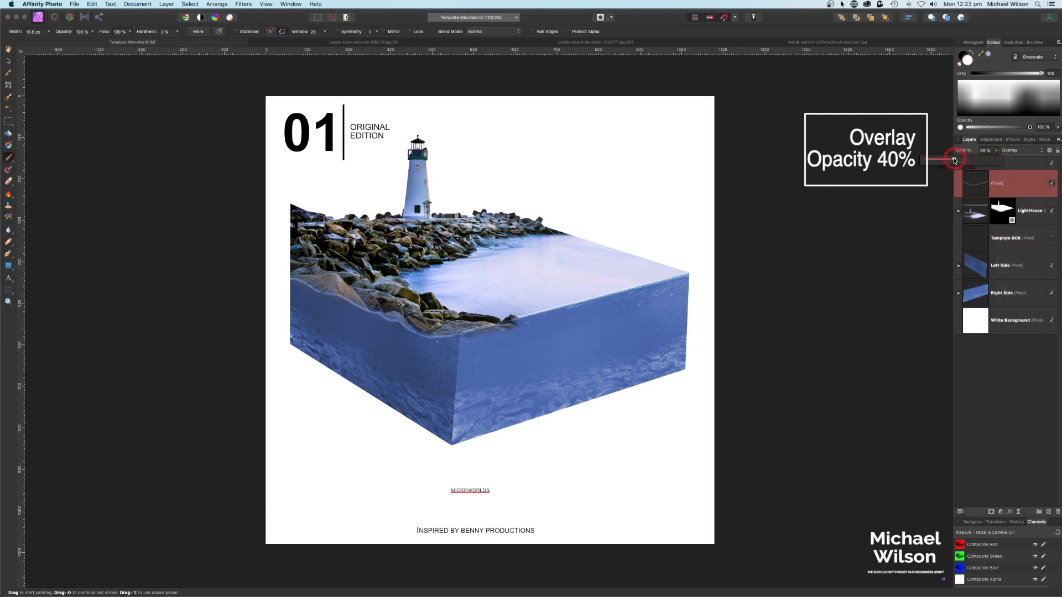
pyautogui.click(934, 176)
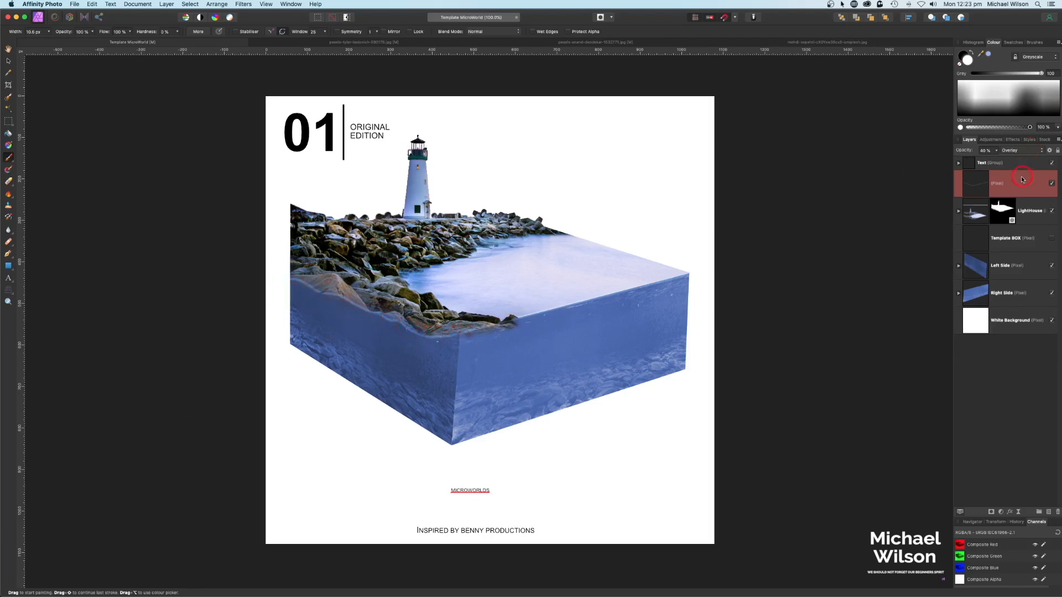
# - Rename the waterline layer as White Line
pyautogui.doubleClick(999, 187)
pyautogui.write('White Line')
pyautogui.press('Return')
# - Add a new pixel layer above White Line and choose a large soft Basic brush with black as the colour
pyautogui.click(1049, 513)
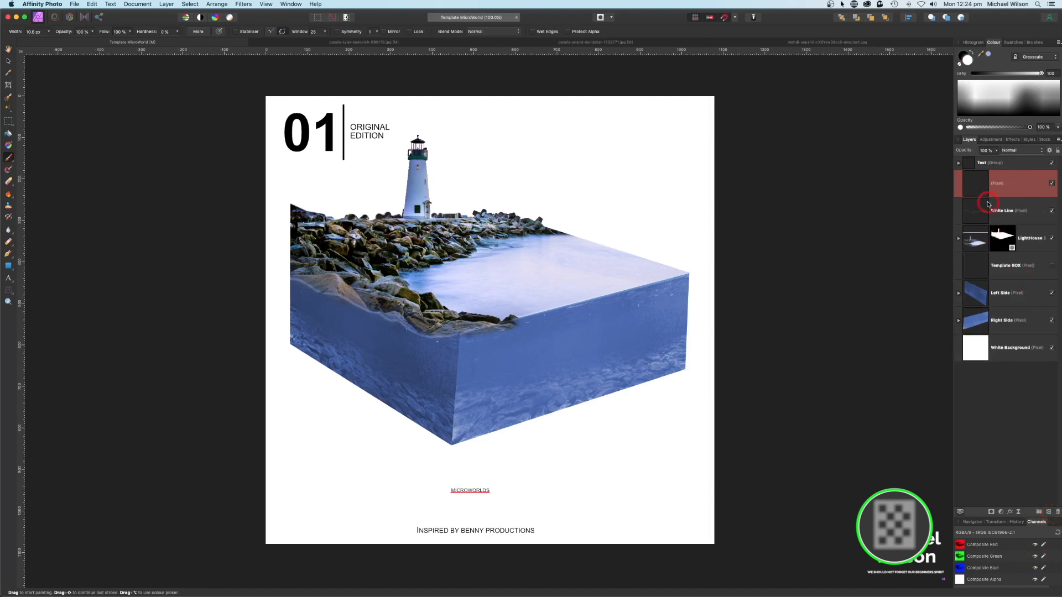
pyautogui.click(976, 61)
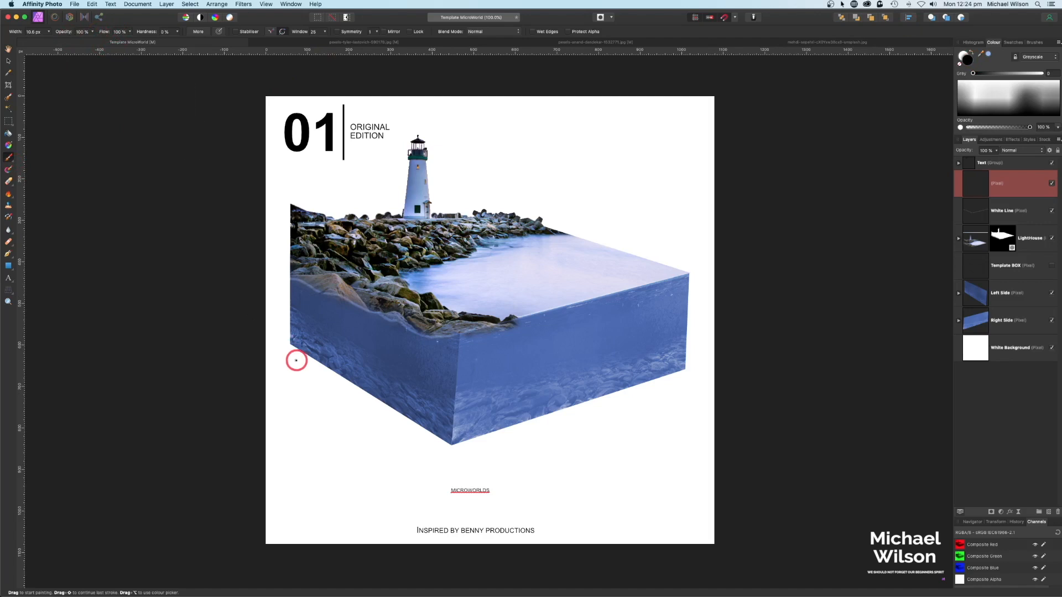
pyautogui.click(1037, 43)
pyautogui.scroll(-5, 1023, 99)
pyautogui.click(1015, 116)
pyautogui.click(995, 43)
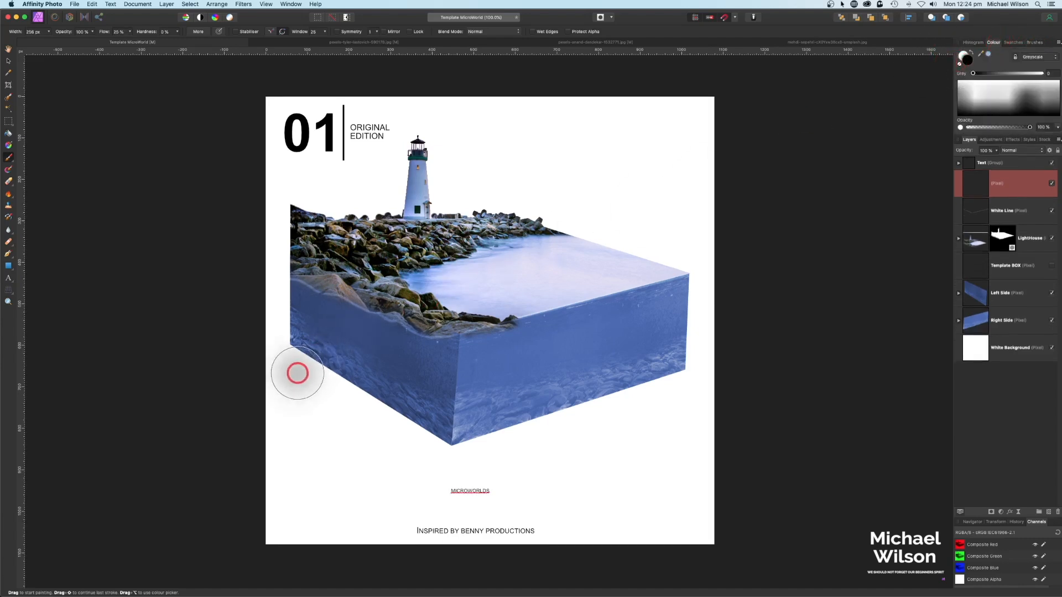
# - Paint straight black shadow lines along the lower edges of both box sides with a 13.4 px brush at 49% flow
pyautogui.press('[')
pyautogui.press('[')
pyautogui.press('[')
pyautogui.press('[')
pyautogui.press('[')
pyautogui.press('[')
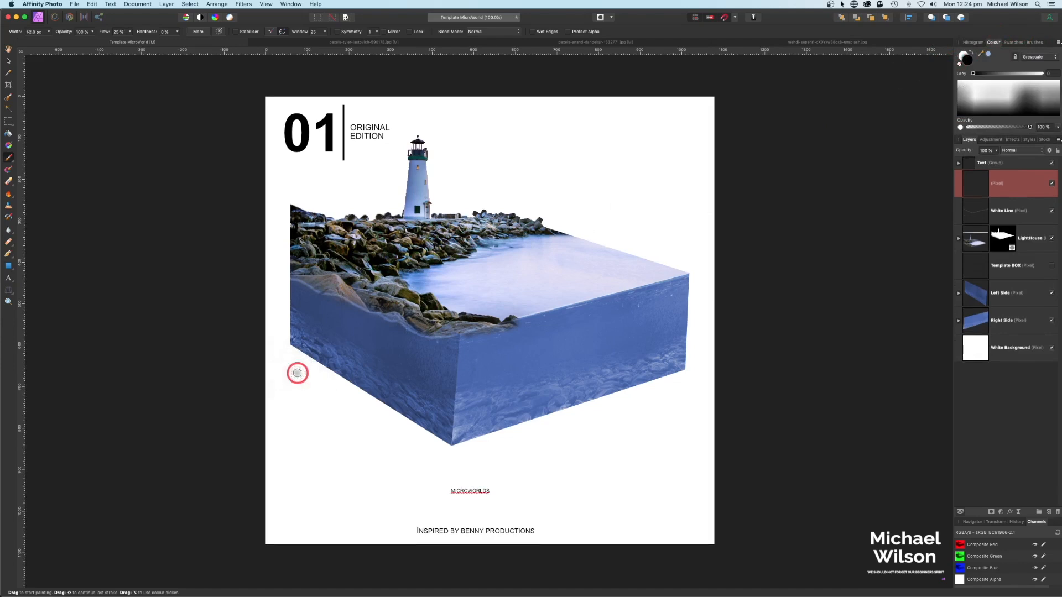
pyautogui.moveTo(105, 29); pyautogui.dragTo(109, 33)
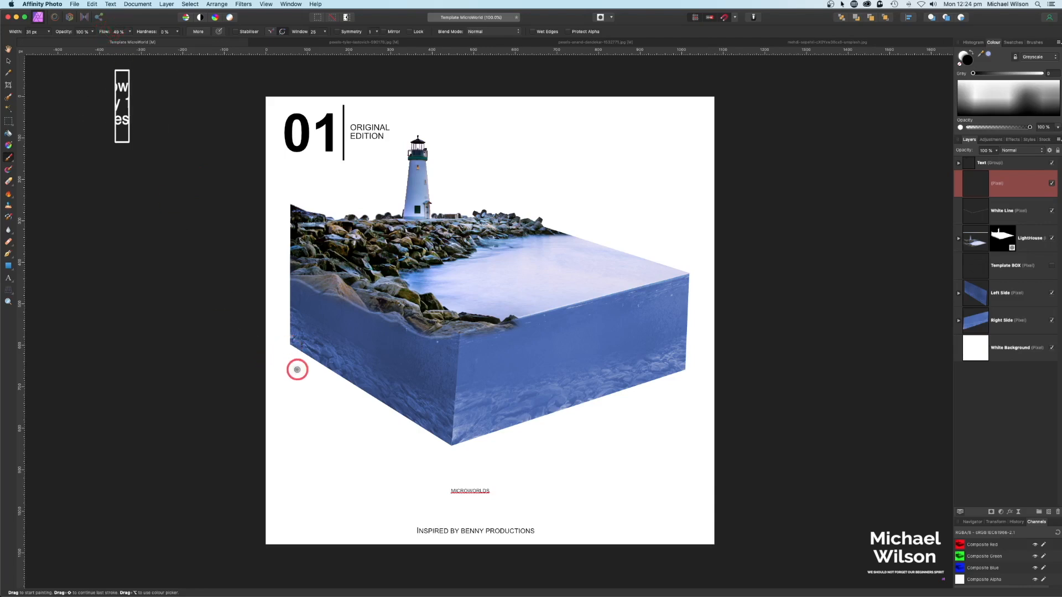
pyautogui.press('super+equal')
pyautogui.moveTo(193, 365); pyautogui.dragTo(249, 355)
pyautogui.press('[')
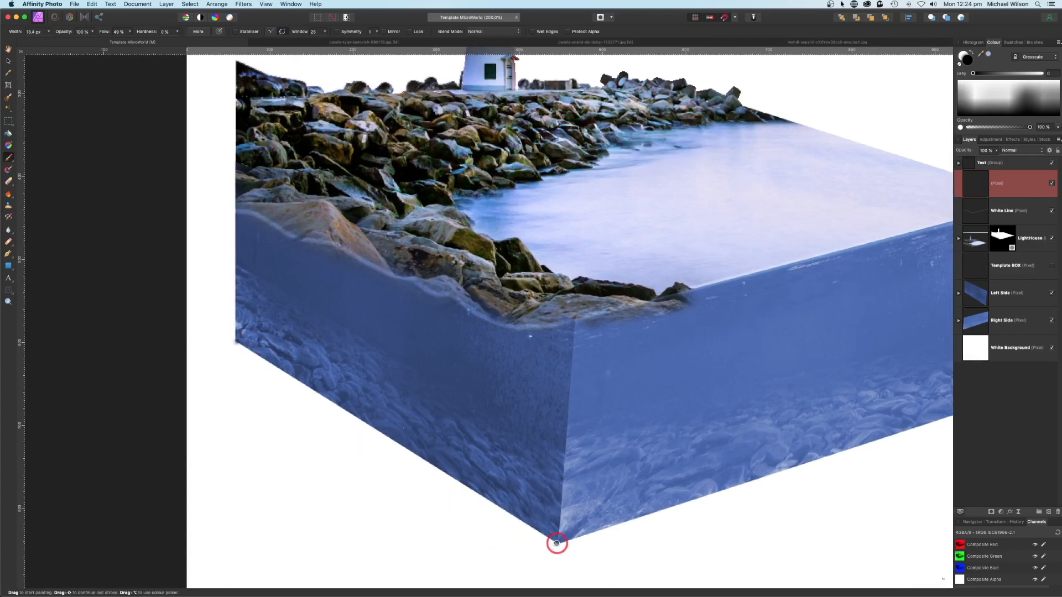
pyautogui.keyDown('shift'); pyautogui.click(556, 543); pyautogui.keyUp('shift')
pyautogui.moveTo(741, 488)
pyautogui.mouseDown()
pyautogui.moveTo(645, 479)
pyautogui.moveTo(507, 398)
pyautogui.mouseUp()
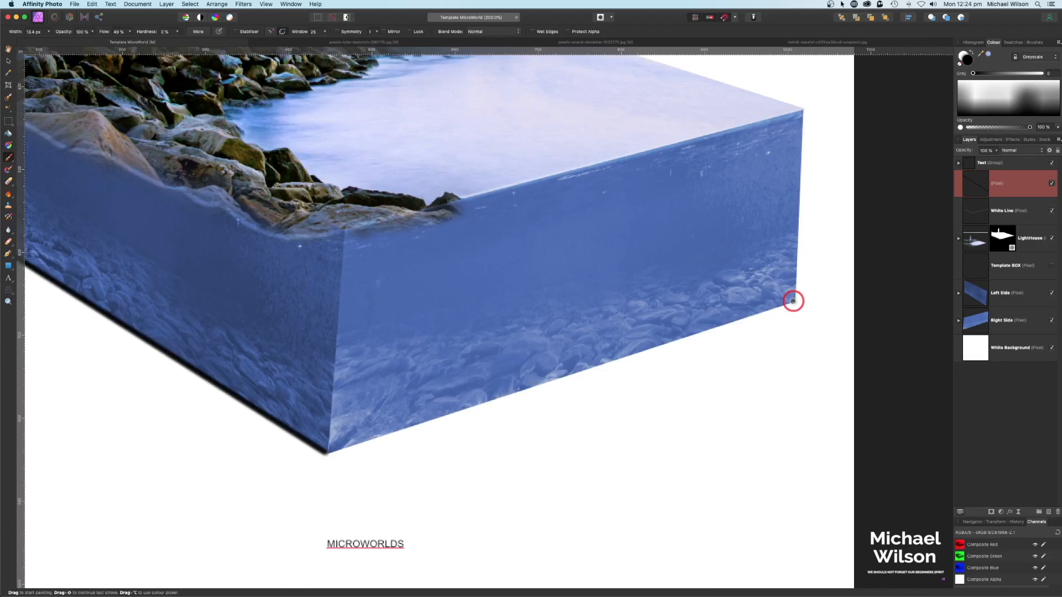
pyautogui.keyDown('shift'); pyautogui.click(793, 301); pyautogui.keyUp('shift')
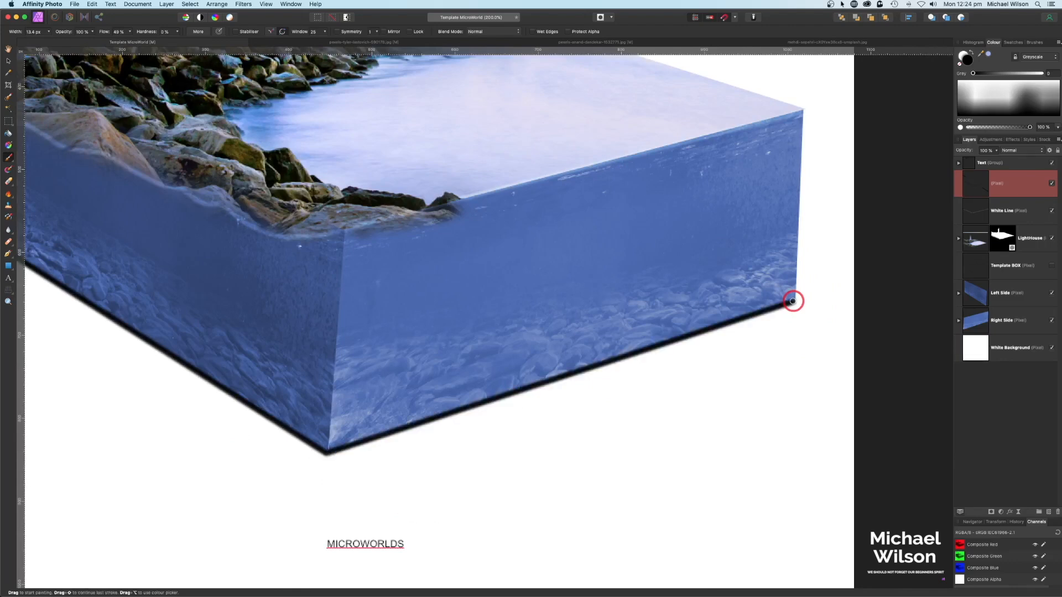
# - Set the black line layer's opacity to 50% and rename it as Sgadow Line
pyautogui.press('super+1')
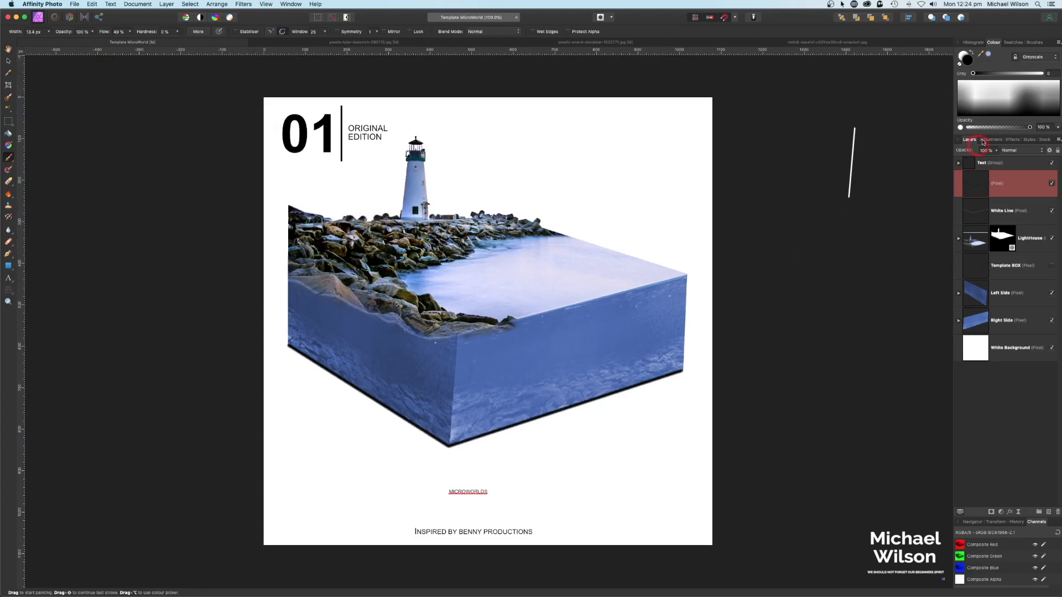
pyautogui.click(996, 151)
pyautogui.moveTo(997, 160); pyautogui.dragTo(962, 161)
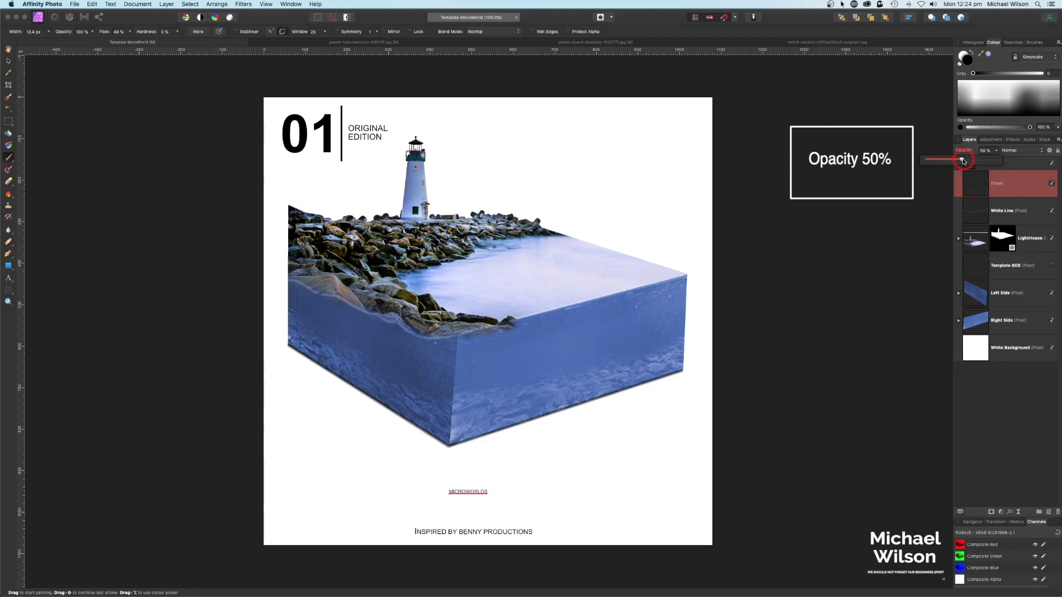
pyautogui.click(1001, 185)
pyautogui.doubleClick(1001, 185)
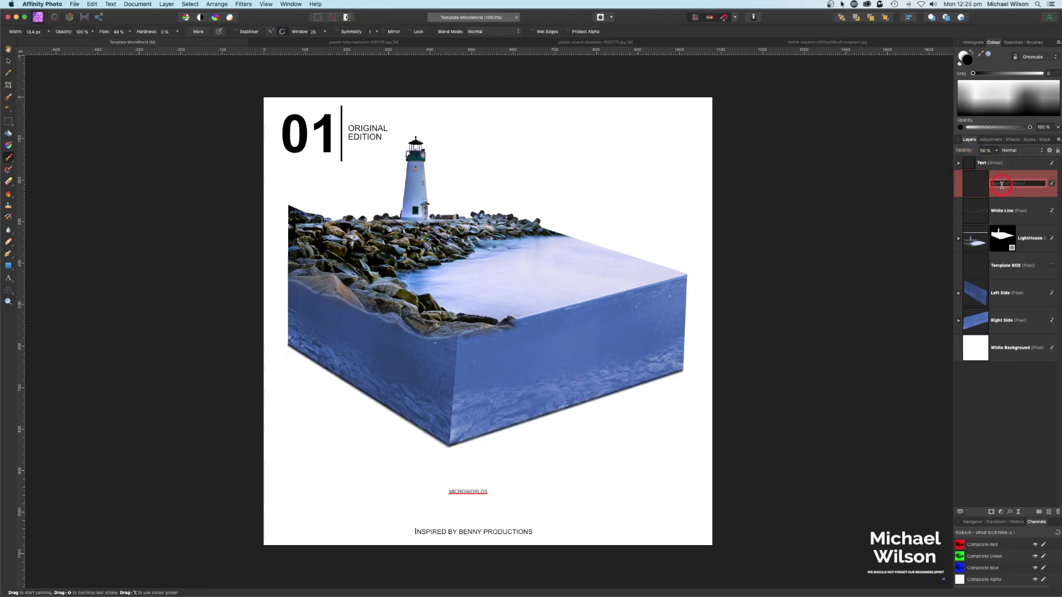
pyautogui.write('Sgadow Line')
# - Add a new pixel layer above Sgadow Line and paint a soft black shadow beneath the box at 10% flow
pyautogui.click(1014, 514)
pyautogui.click(1049, 513)
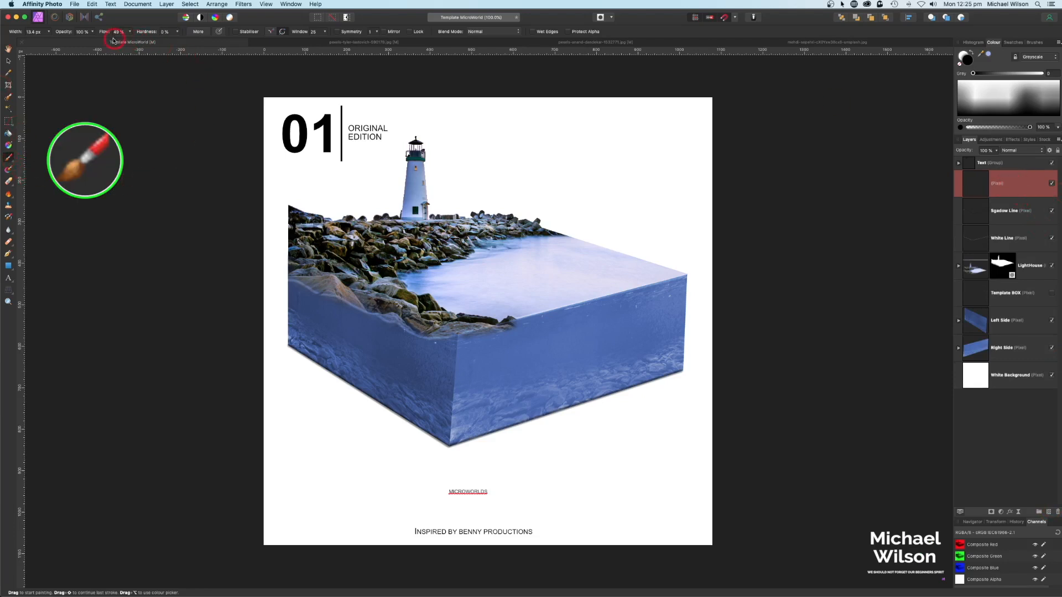
pyautogui.moveTo(107, 33); pyautogui.dragTo(94, 34)
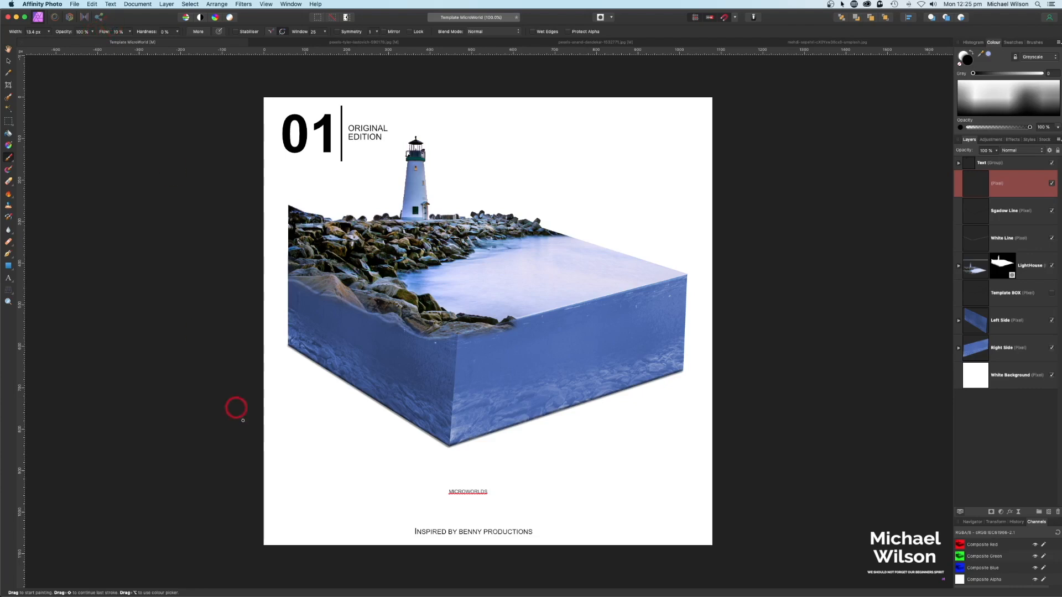
pyautogui.moveTo(303, 408)
pyautogui.mouseDown()
pyautogui.moveTo(285, 365)
pyautogui.moveTo(351, 415)
pyautogui.moveTo(438, 457)
pyautogui.moveTo(384, 476)
pyautogui.moveTo(420, 484)
pyautogui.moveTo(443, 464)
pyautogui.moveTo(542, 470)
pyautogui.mouseUp()
# - Set the soft shadow layer's opacity to 75% and rename it as Shadow
pyautogui.click(998, 150)
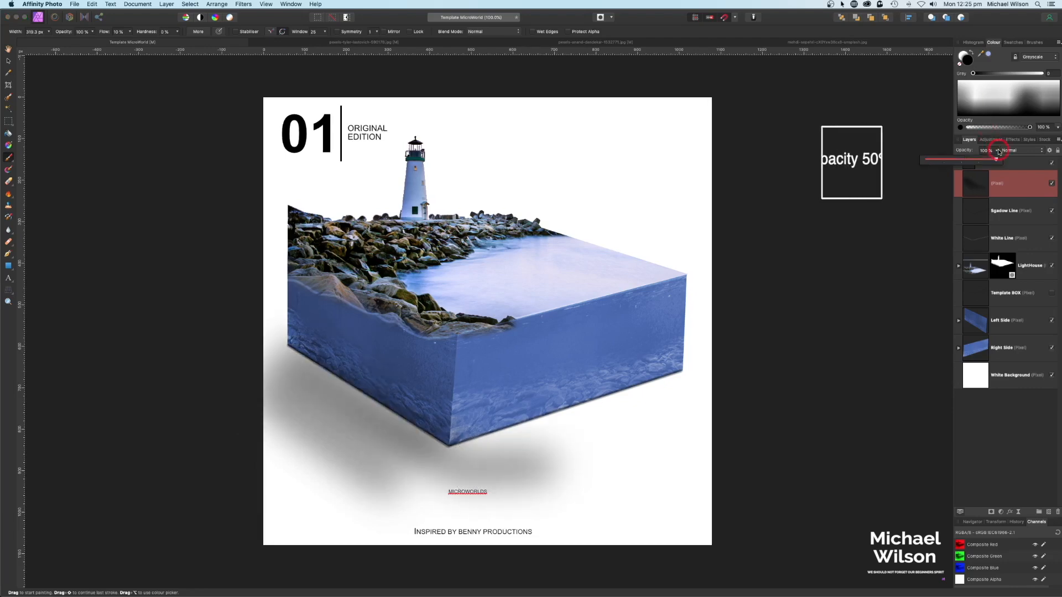
pyautogui.moveTo(998, 160)
pyautogui.mouseDown()
pyautogui.moveTo(963, 161)
pyautogui.moveTo(981, 160)
pyautogui.mouseUp()
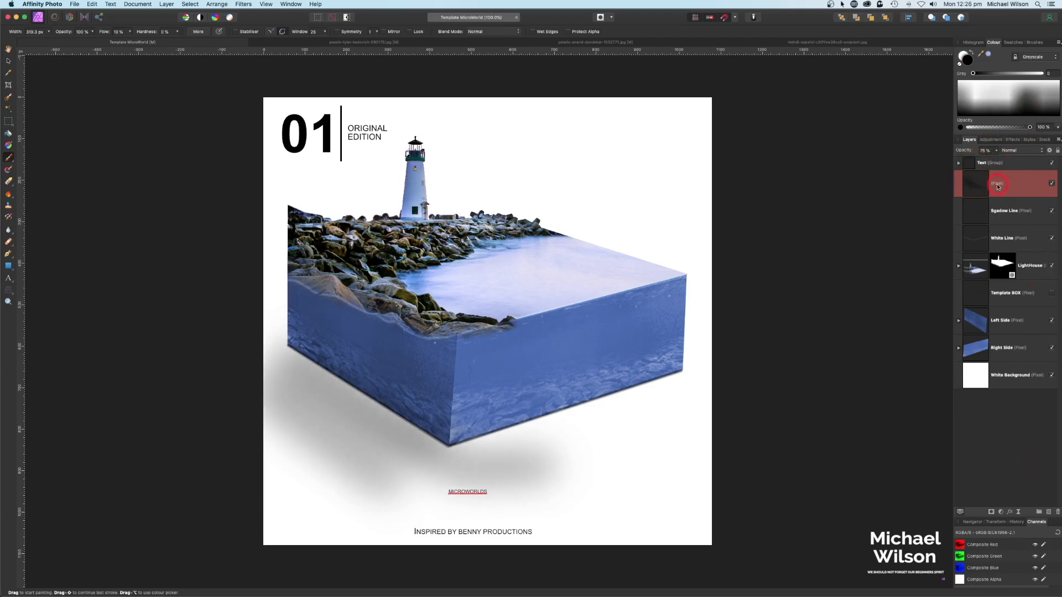
pyautogui.doubleClick(998, 185)
pyautogui.press('Return')
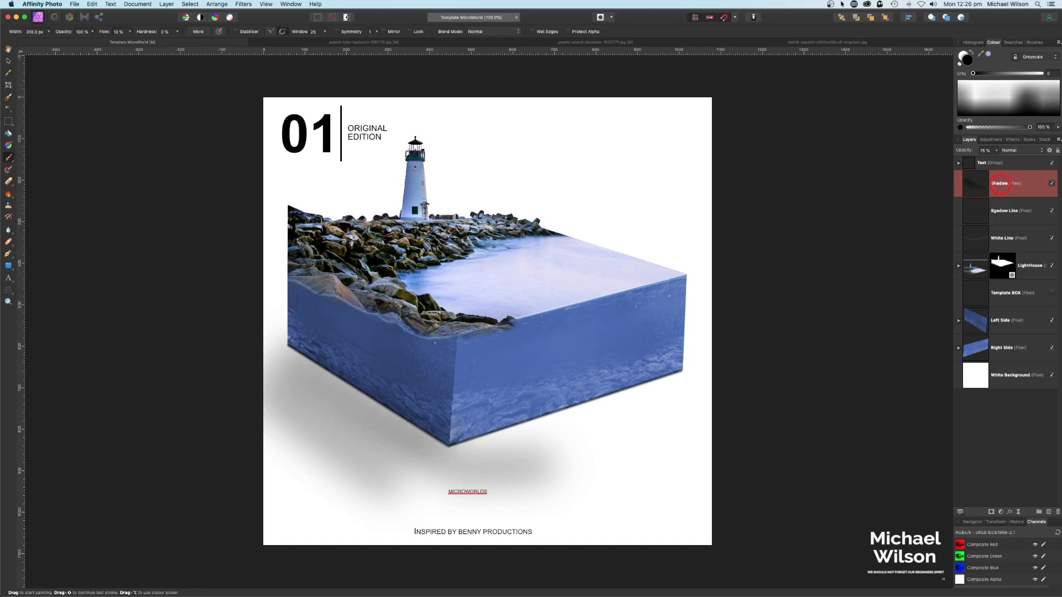
# - Add a new pixel layer above Shadow and choose the Ink Spatter Tilting brush from the Sprays and Spatters set
pyautogui.click(1049, 513)
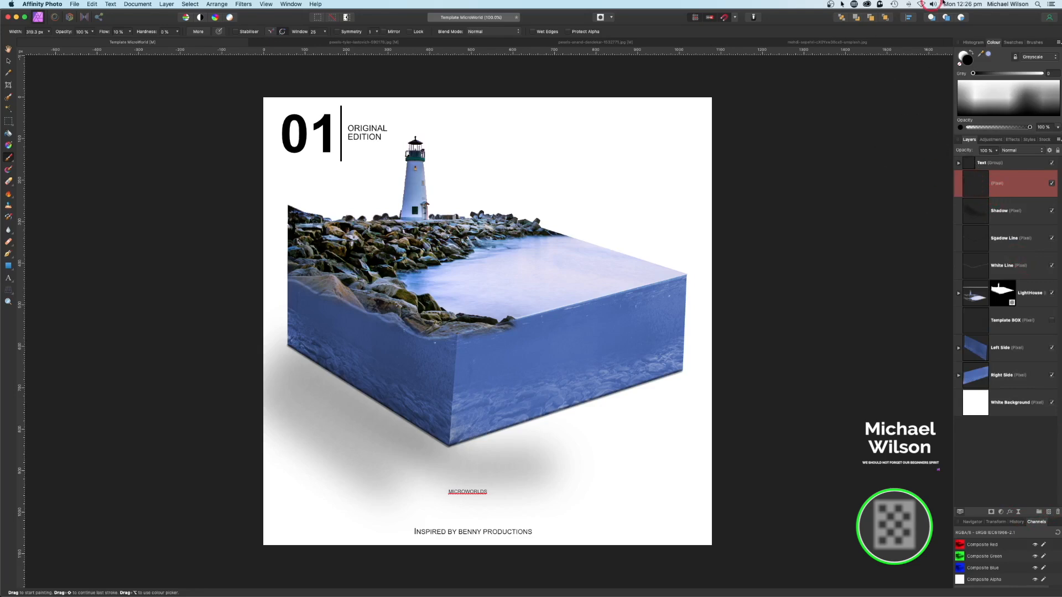
pyautogui.click(1030, 45)
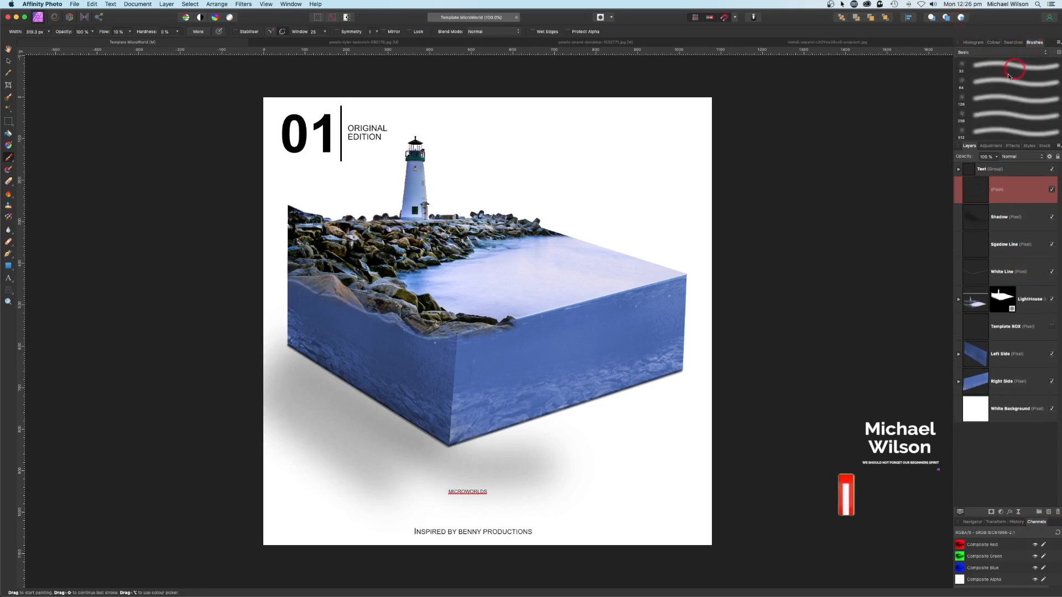
pyautogui.click(991, 55)
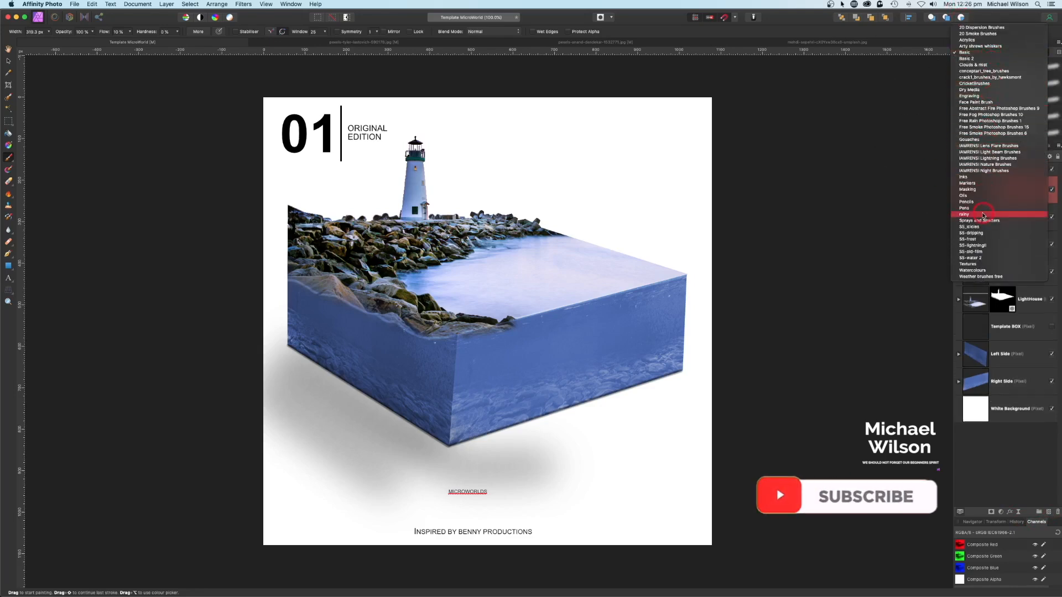
pyautogui.click(984, 221)
pyautogui.scroll(2, 1011, 105)
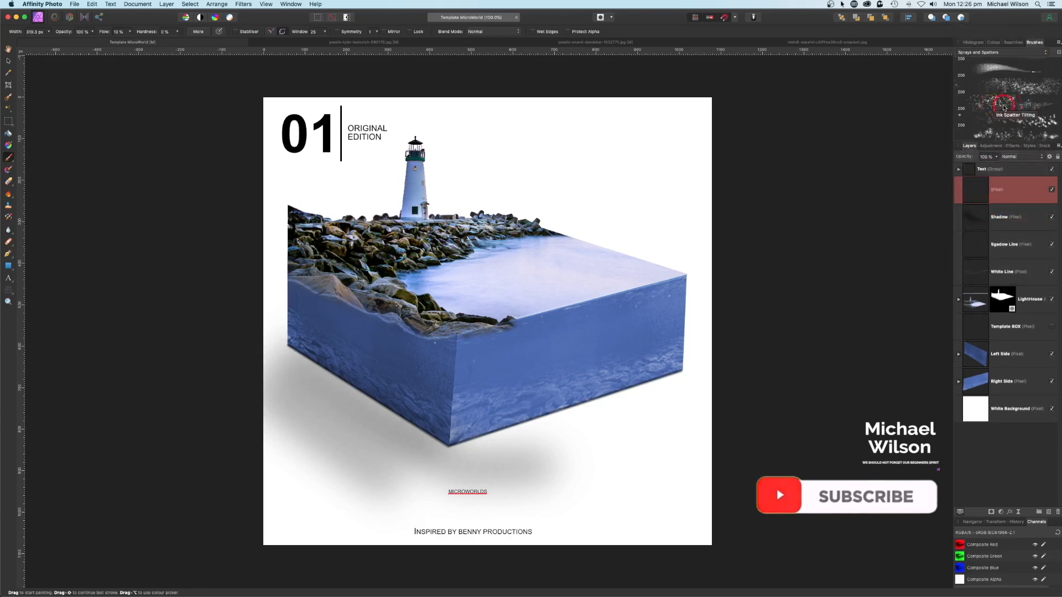
pyautogui.click(1002, 106)
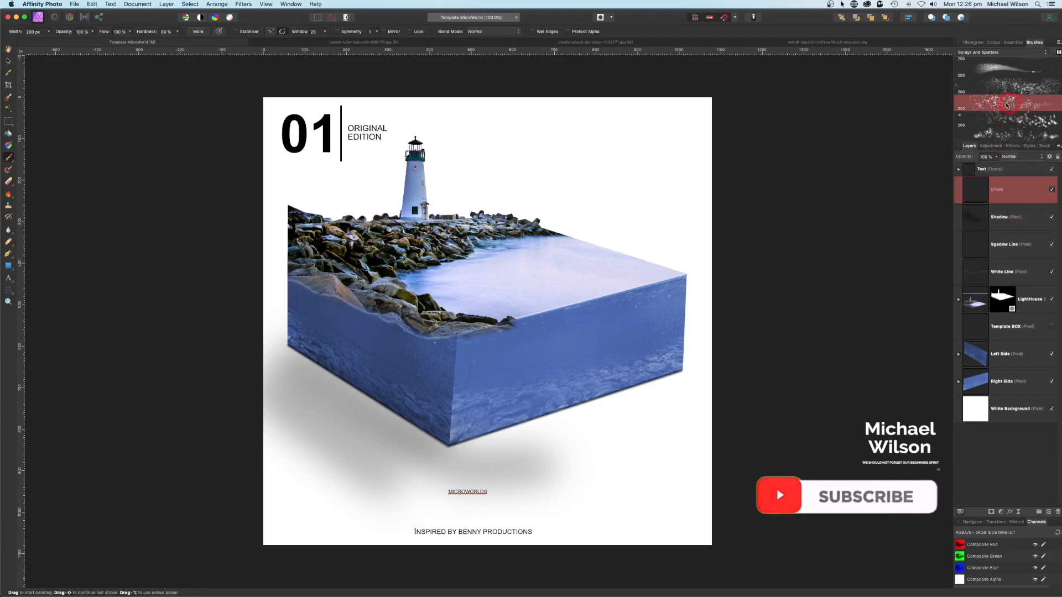
# - Paint faint splatter over the shadow beneath the box with a much larger, lower-flow spatter brush, and reduce the layer's opacity
pyautogui.press(']')
pyautogui.press(']')
pyautogui.press(']')
pyautogui.press(']')
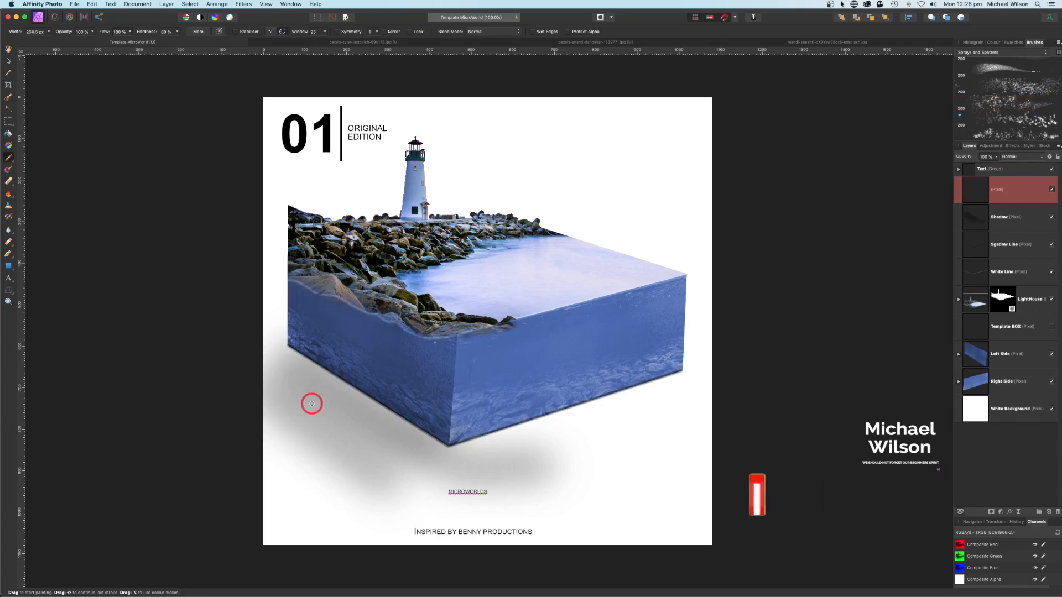
pyautogui.press(']')
pyautogui.press(']')
pyautogui.press(']')
pyautogui.press(']')
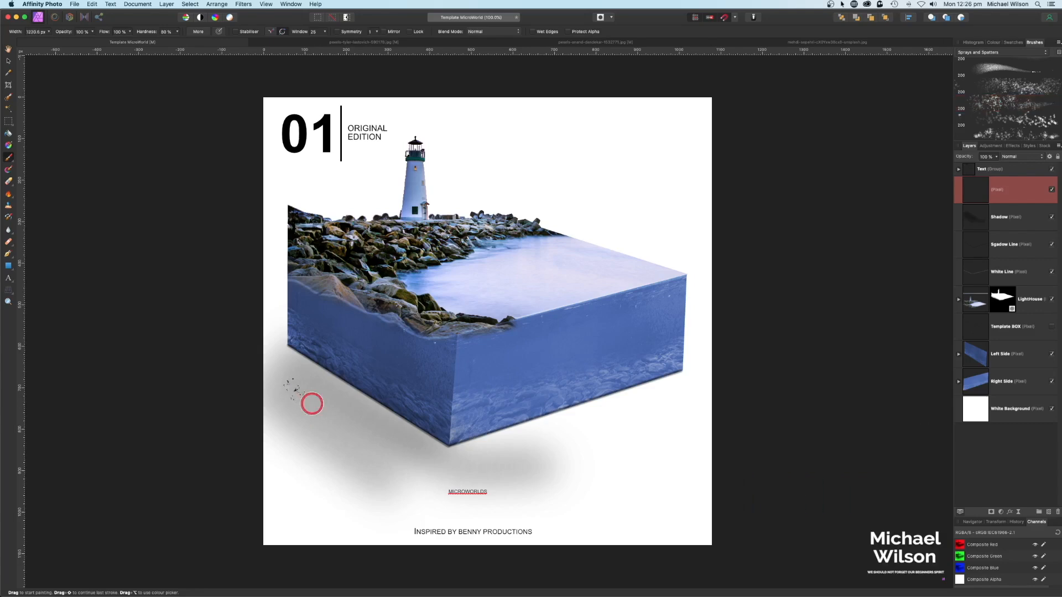
pyautogui.moveTo(131, 35); pyautogui.dragTo(68, 43)
pyautogui.moveTo(313, 382)
pyautogui.mouseDown()
pyautogui.moveTo(398, 432)
pyautogui.moveTo(386, 417)
pyautogui.moveTo(349, 398)
pyautogui.moveTo(416, 439)
pyautogui.moveTo(433, 462)
pyautogui.moveTo(390, 444)
pyautogui.moveTo(378, 490)
pyautogui.mouseUp()
pyautogui.click(998, 160)
pyautogui.moveTo(1000, 166); pyautogui.dragTo(958, 167)
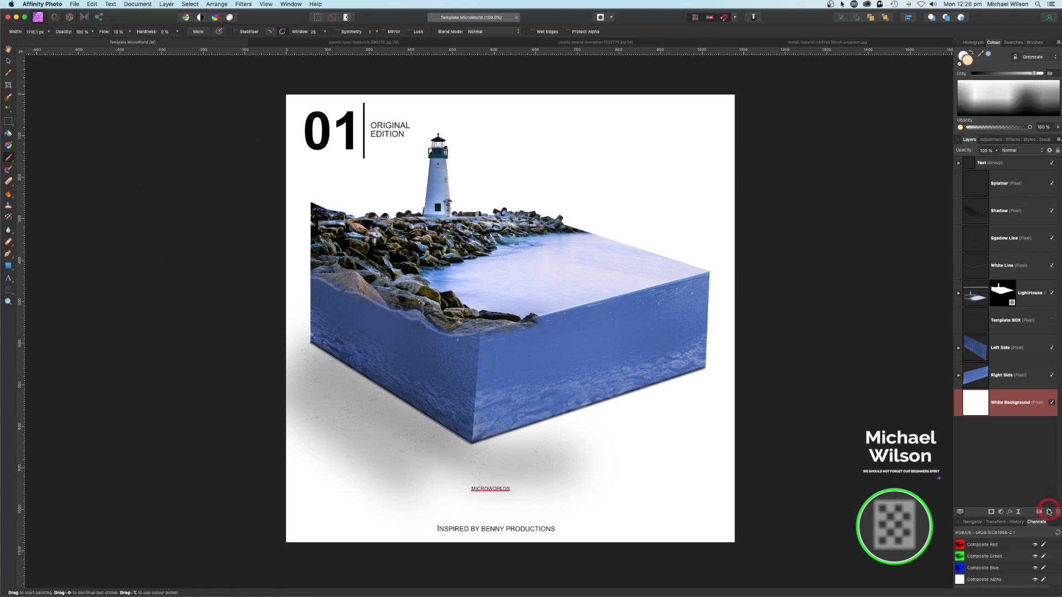
# - Add a new pixel layer directly above White Background and choose a large soft brush from the Basic set
pyautogui.click(1049, 511)
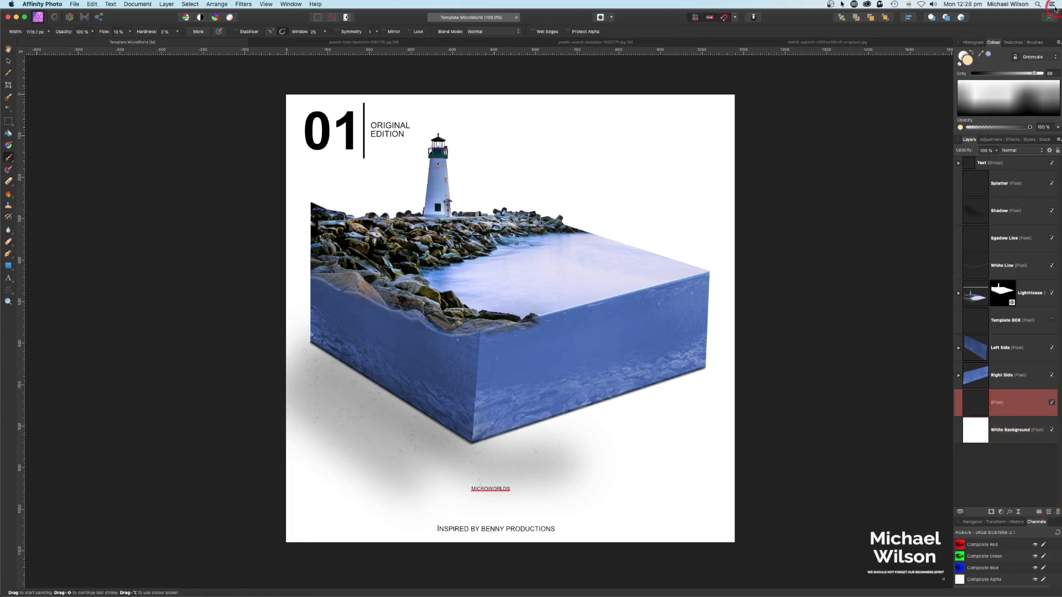
pyautogui.click(1035, 43)
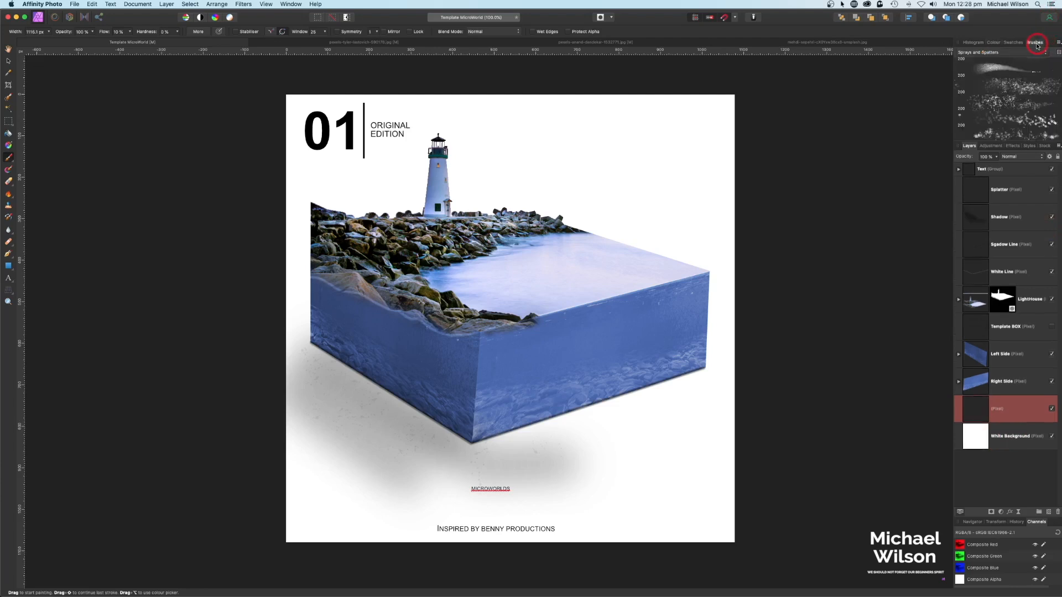
pyautogui.click(990, 52)
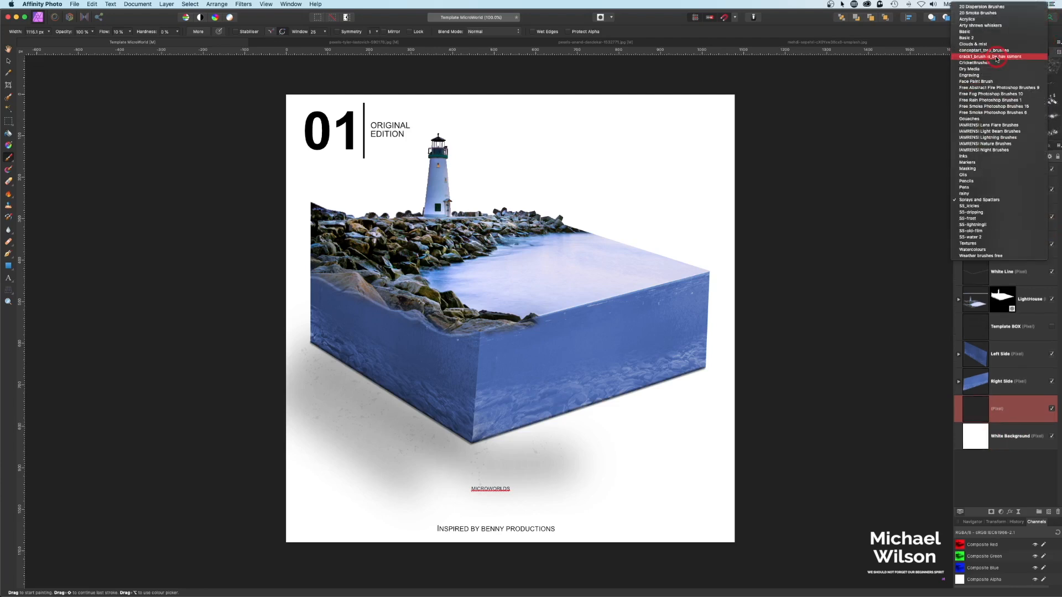
pyautogui.click(975, 32)
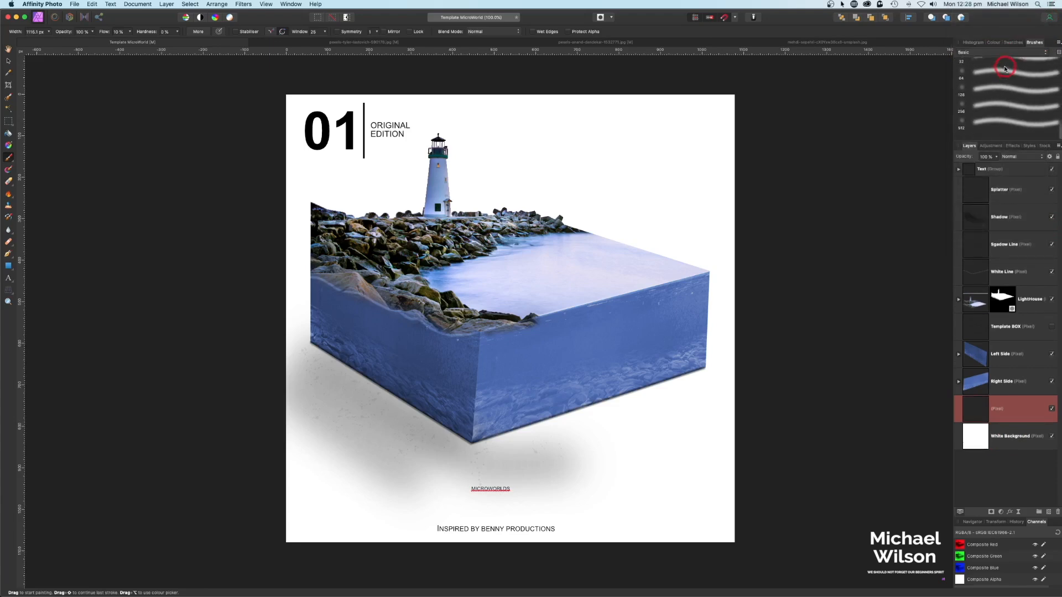
pyautogui.click(1015, 117)
# - Paint a soft glow behind the box in cream #FEE0A9 with a brush about 1800 px wide at 10% flow
pyautogui.click(992, 44)
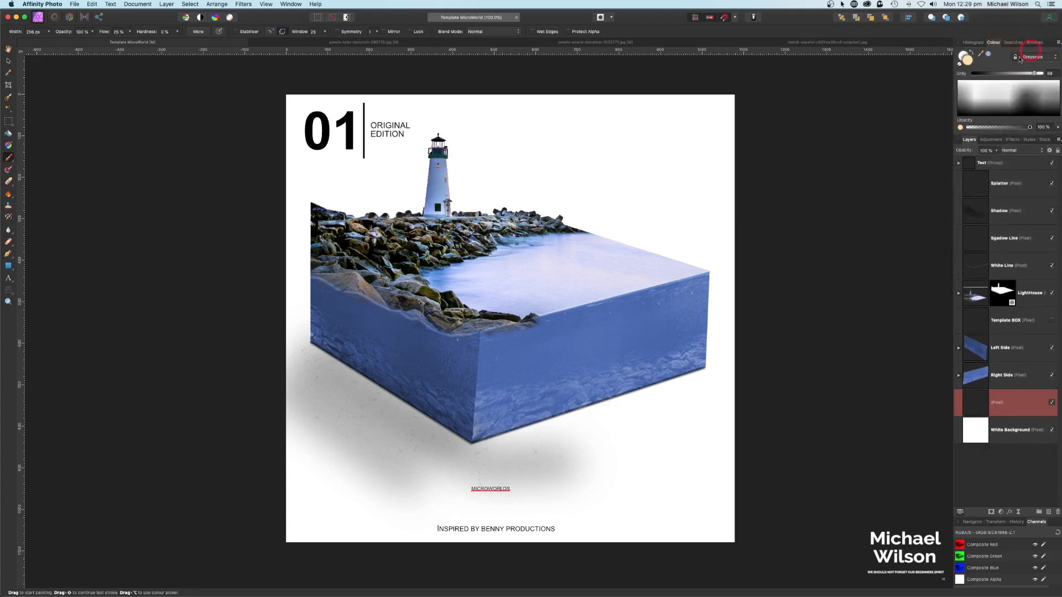
pyautogui.doubleClick(969, 64)
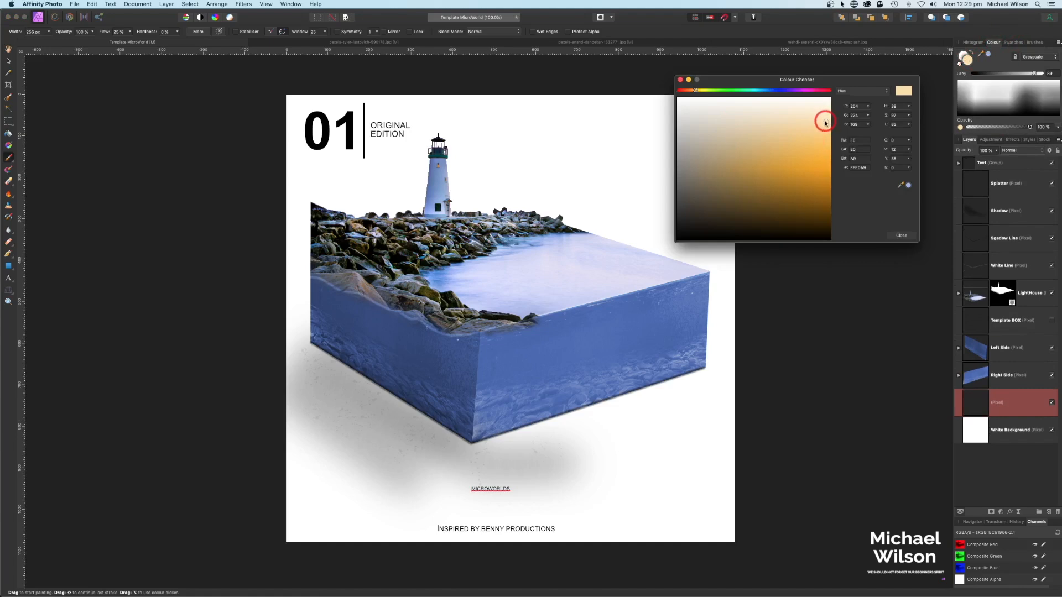
pyautogui.click(682, 80)
pyautogui.moveTo(103, 31); pyautogui.dragTo(95, 32)
pyautogui.press(']')
pyautogui.press(']')
pyautogui.press(']')
pyautogui.press(']')
pyautogui.press(']')
pyautogui.press(']')
pyautogui.press(']')
pyautogui.press(']')
pyautogui.press(']')
pyautogui.press(']')
pyautogui.press(']')
pyautogui.press(']')
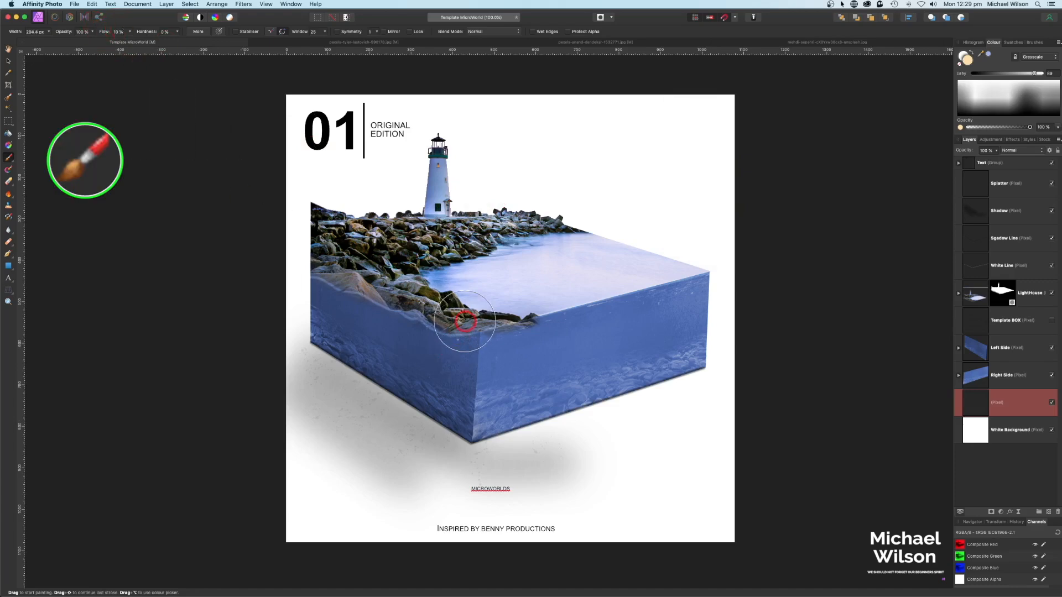
pyautogui.press(']')
pyautogui.press(']')
pyautogui.press(']')
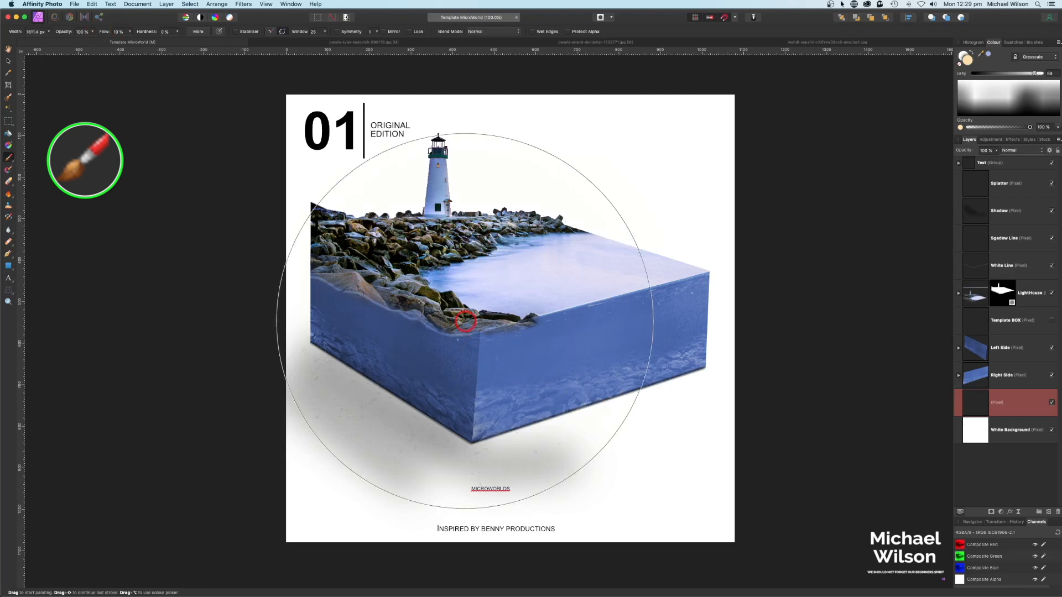
pyautogui.moveTo(469, 281)
pyautogui.mouseDown()
pyautogui.moveTo(478, 302)
pyautogui.moveTo(576, 250)
pyautogui.moveTo(527, 224)
pyautogui.moveTo(439, 226)
pyautogui.moveTo(412, 254)
pyautogui.moveTo(405, 296)
pyautogui.moveTo(455, 348)
pyautogui.moveTo(521, 358)
pyautogui.moveTo(570, 346)
pyautogui.moveTo(576, 279)
pyautogui.moveTo(543, 263)
pyautogui.moveTo(427, 261)
pyautogui.moveTo(388, 289)
pyautogui.moveTo(384, 258)
pyautogui.moveTo(415, 374)
pyautogui.moveTo(520, 408)
pyautogui.moveTo(636, 407)
pyautogui.mouseUp()
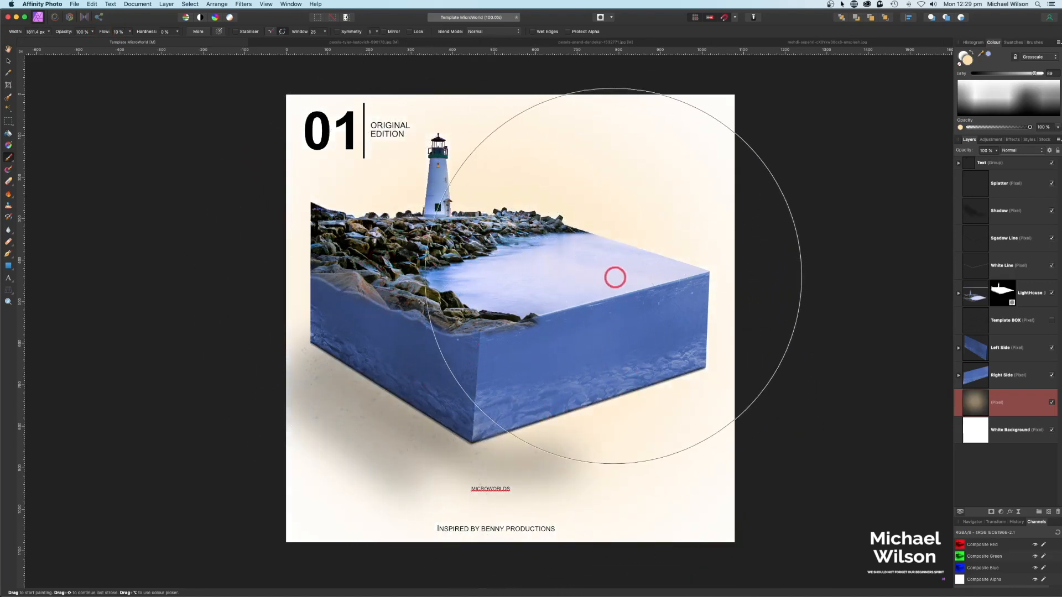
# - Reduce the brush width to about 300 px and set the cream glow layer's opacity to 80%
pyautogui.press('[')
pyautogui.press('[')
pyautogui.press('[')
pyautogui.press('[')
pyautogui.press('[')
pyautogui.press('[')
pyautogui.press('[')
pyautogui.press('[')
pyautogui.press('[')
pyautogui.press('[')
pyautogui.press('[')
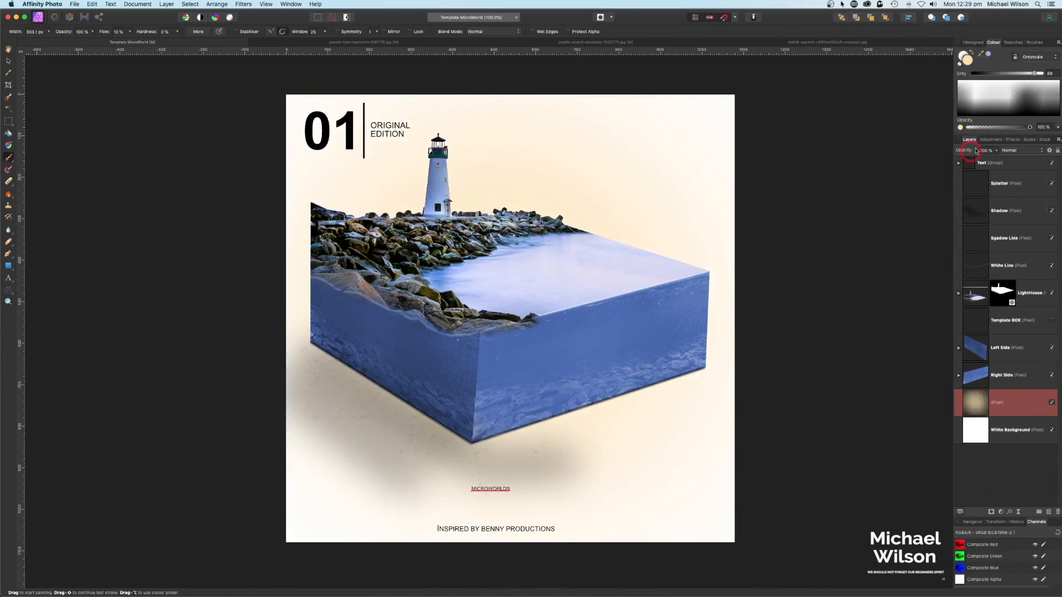
pyautogui.moveTo(993, 151); pyautogui.dragTo(982, 160)
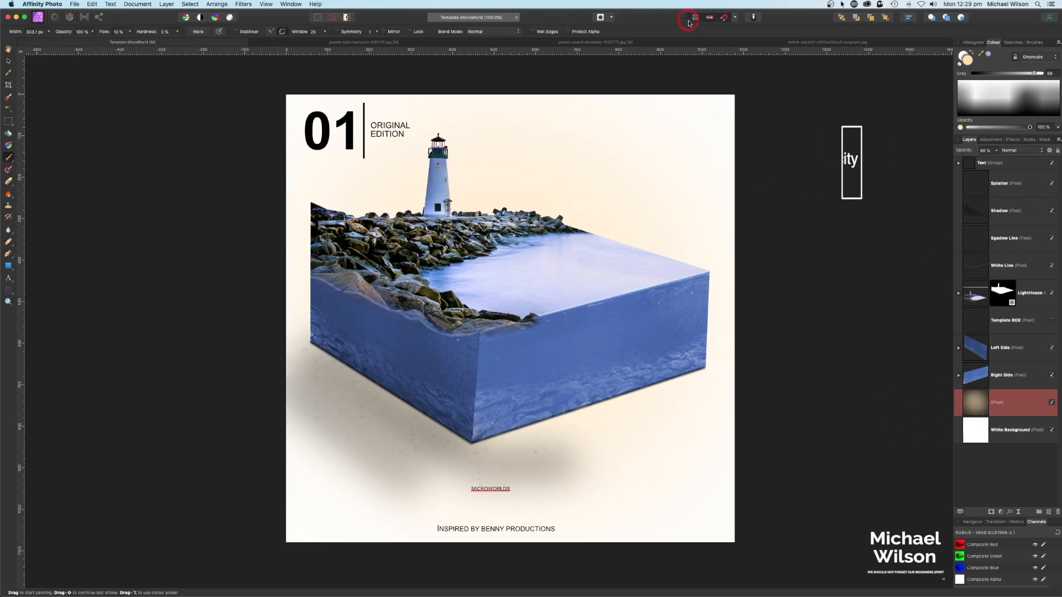
# - Copy the flying birds photo from its own document and return to the Template MicroWorld document
pyautogui.click(740, 46)
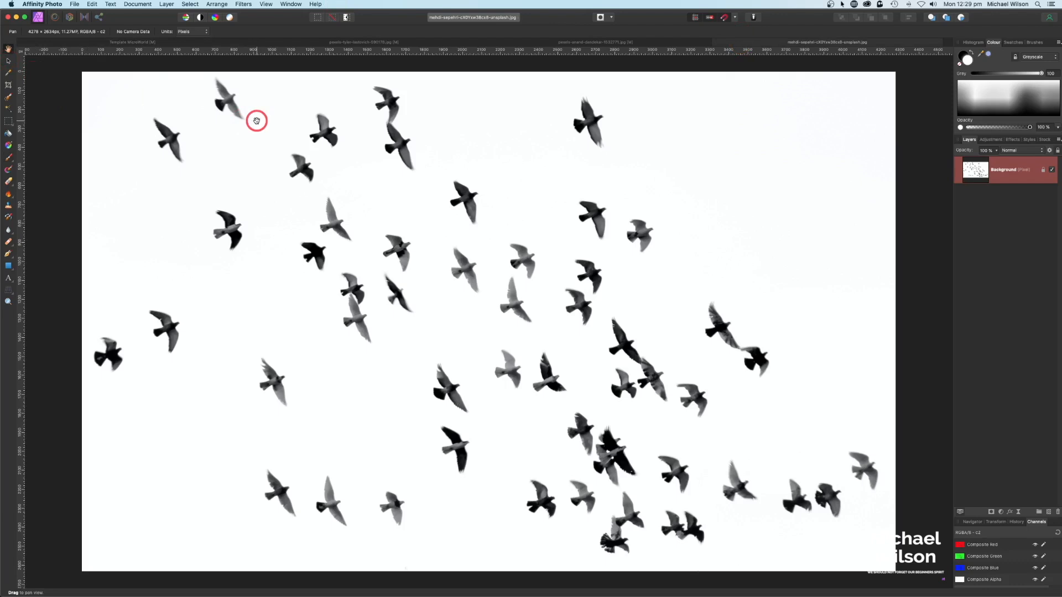
pyautogui.press('super+c')
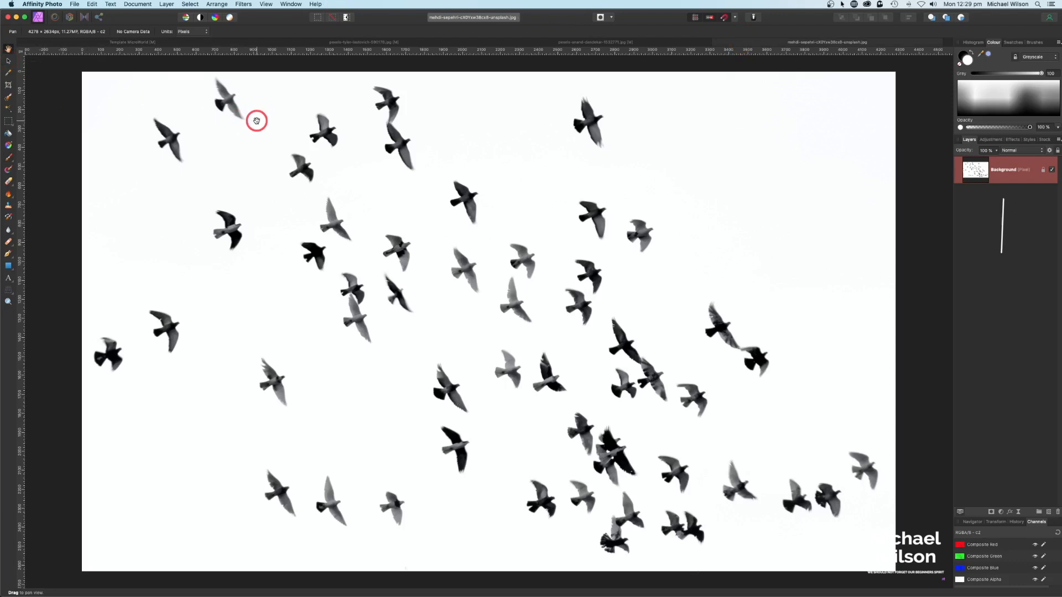
pyautogui.click(118, 44)
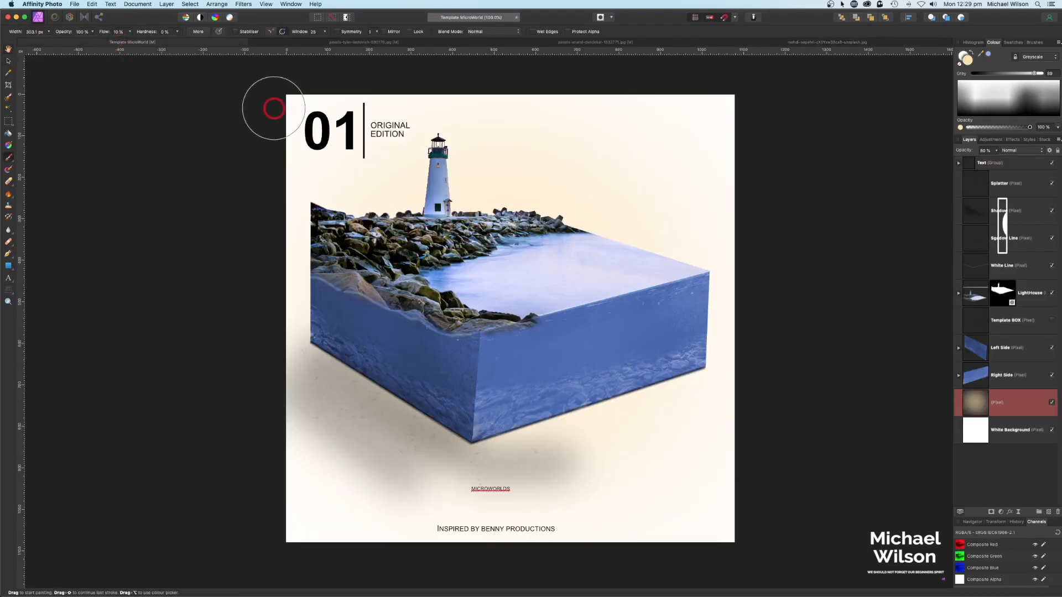
# - Paste the birds photo above the cream glow layer, scale it down and place it in the sky between the lighthouse and the page's far edge
pyautogui.press('super+v')
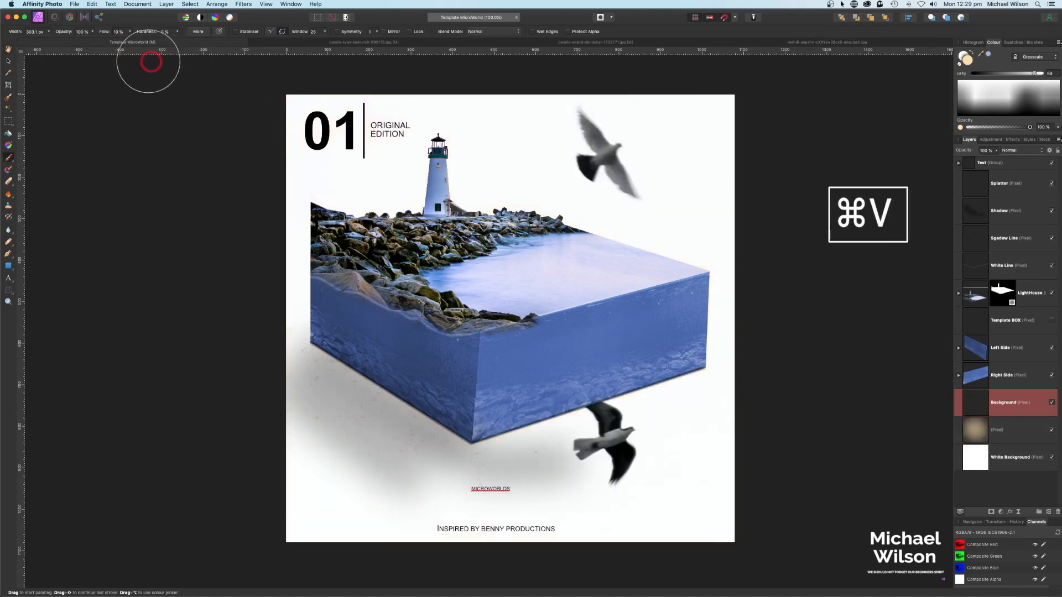
pyautogui.click(9, 62)
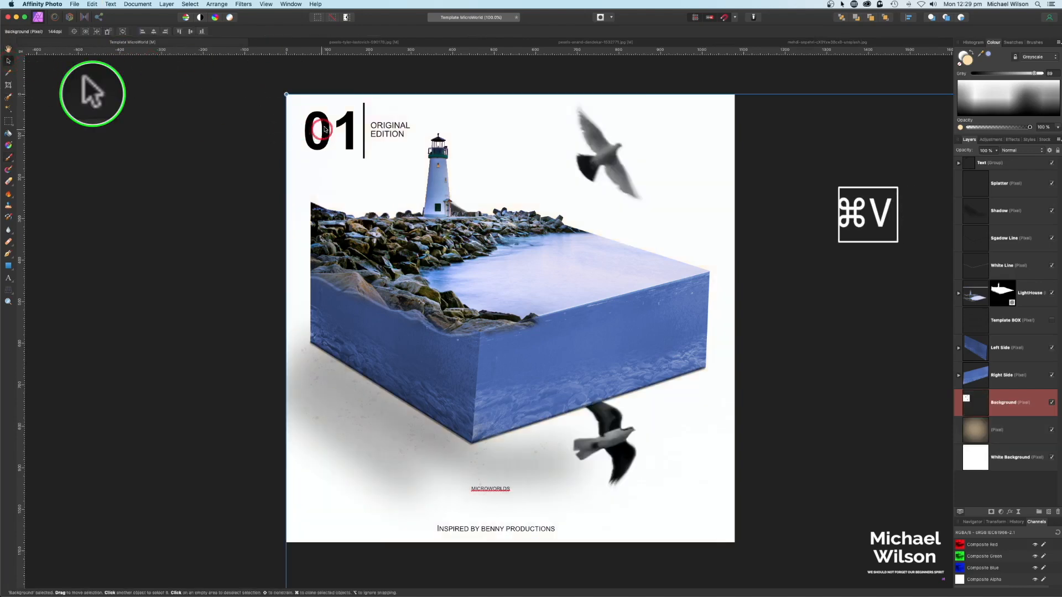
pyautogui.moveTo(284, 94); pyautogui.dragTo(459, 125)
pyautogui.moveTo(362, 103); pyautogui.dragTo(508, 177)
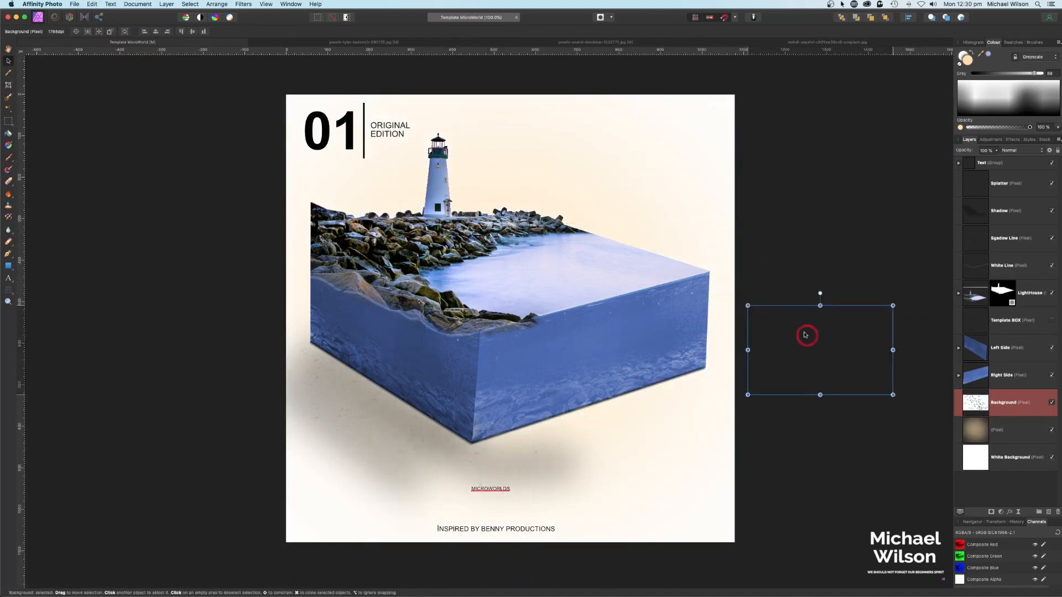
pyautogui.moveTo(805, 334); pyautogui.dragTo(602, 168)
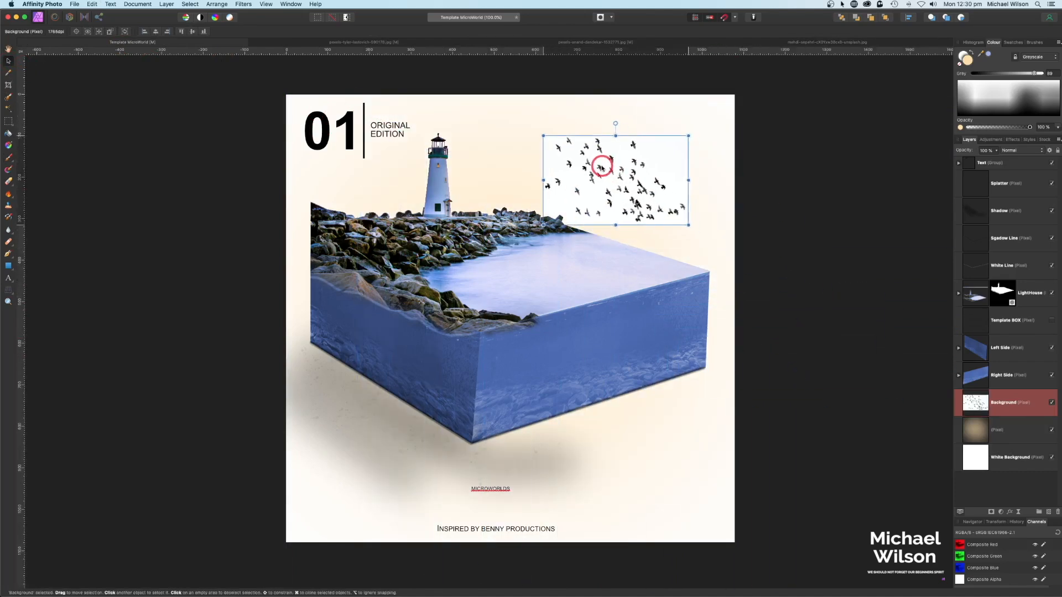
# - Blend the birds layer with Darken, shrink it to about 319 px wide, tilt it slightly clockwise and move it close beside the lighthouse
pyautogui.click(1023, 152)
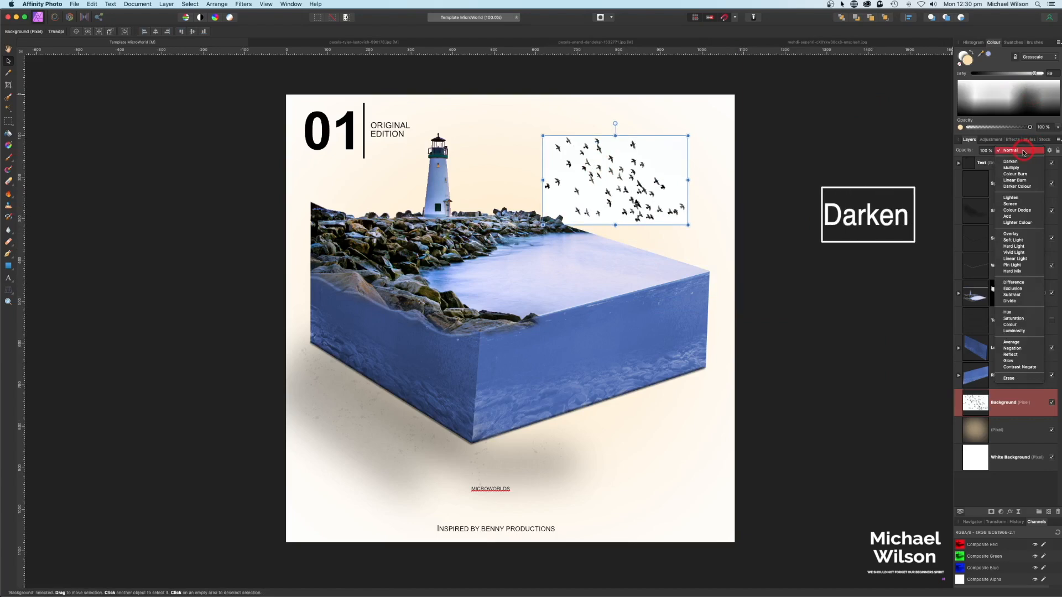
pyautogui.click(1010, 162)
pyautogui.moveTo(687, 135); pyautogui.dragTo(674, 143)
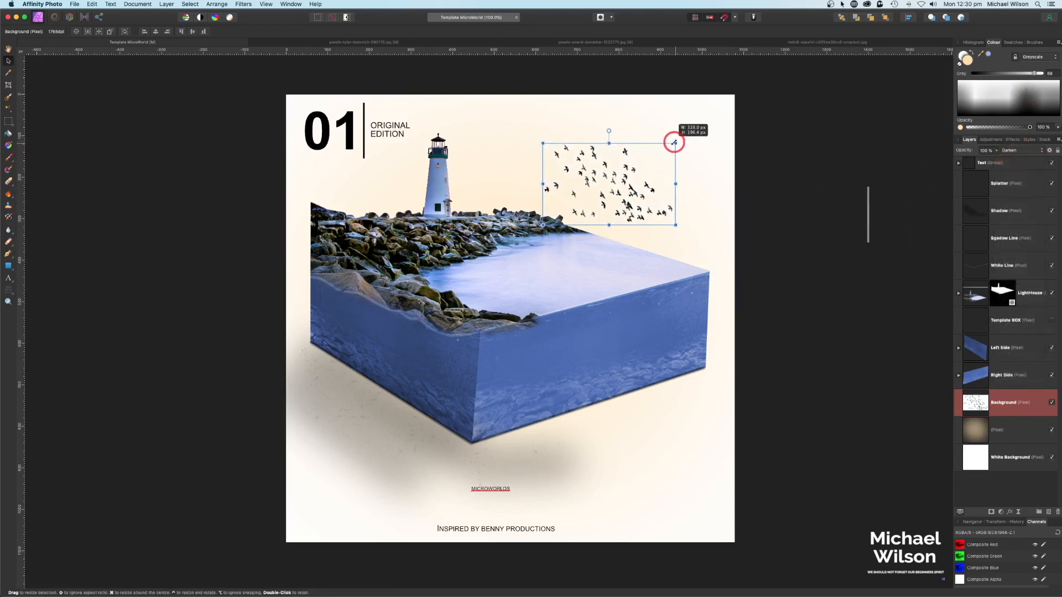
pyautogui.moveTo(609, 130); pyautogui.dragTo(621, 132)
pyautogui.moveTo(622, 177); pyautogui.dragTo(551, 153)
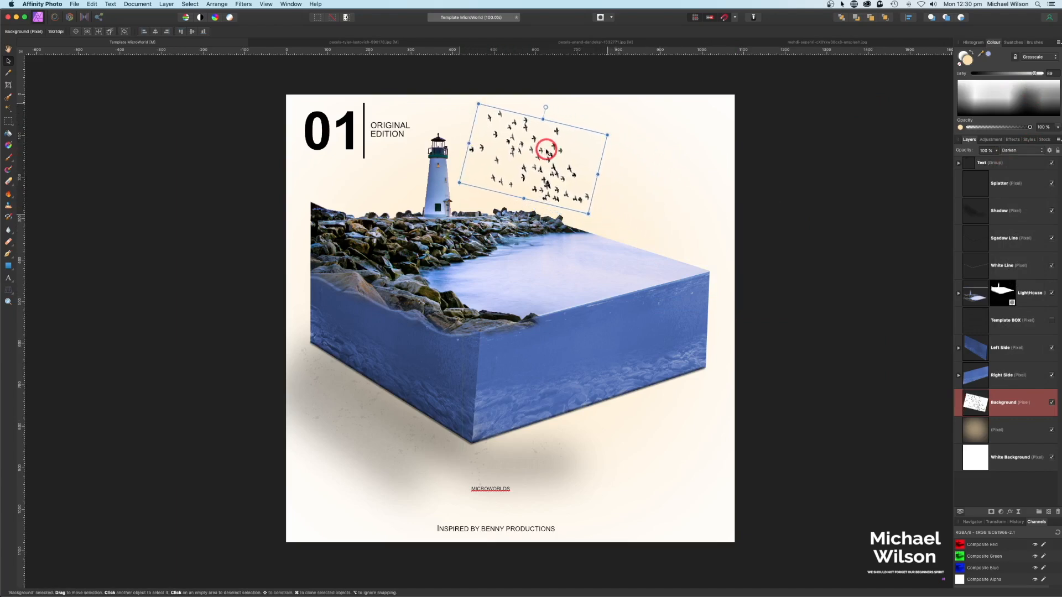
pyautogui.click(820, 212)
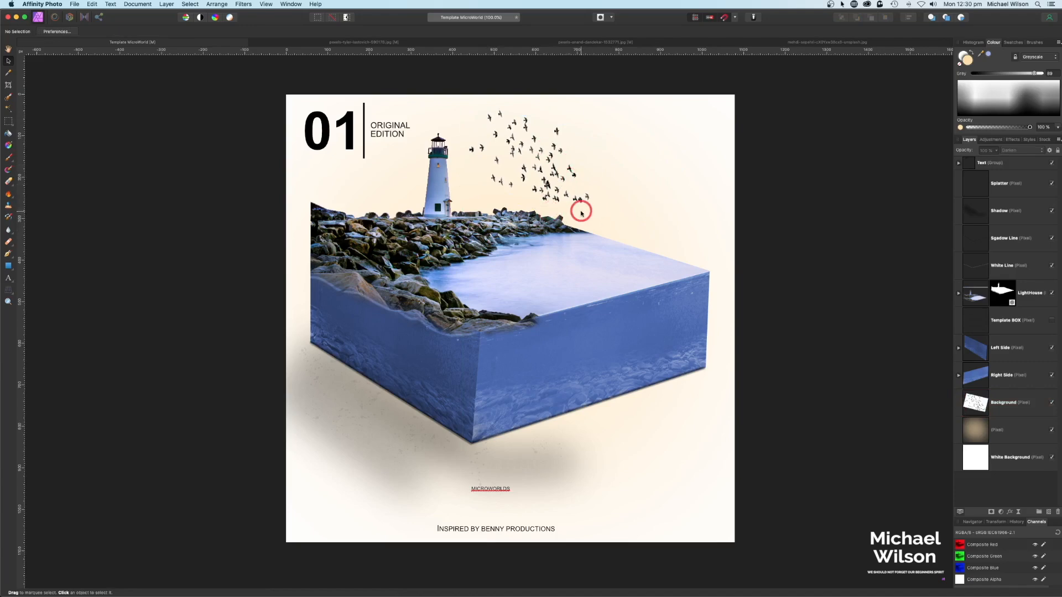
# - Duplicate the 01 text inside the Text group and move the copy to the empty area below the box
pyautogui.scroll(1, 993, 212)
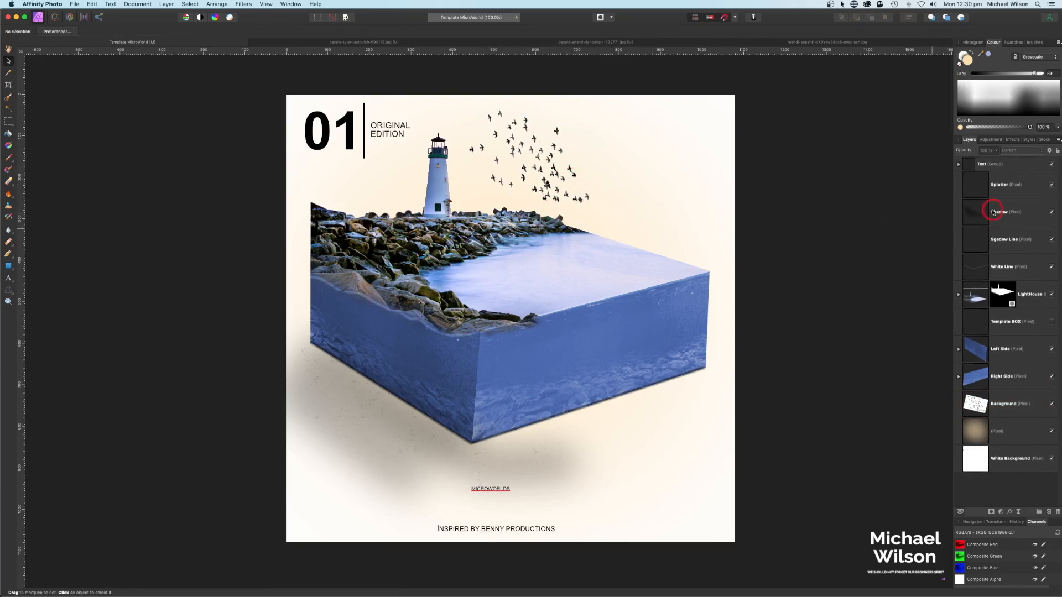
pyautogui.click(959, 163)
pyautogui.click(1009, 191)
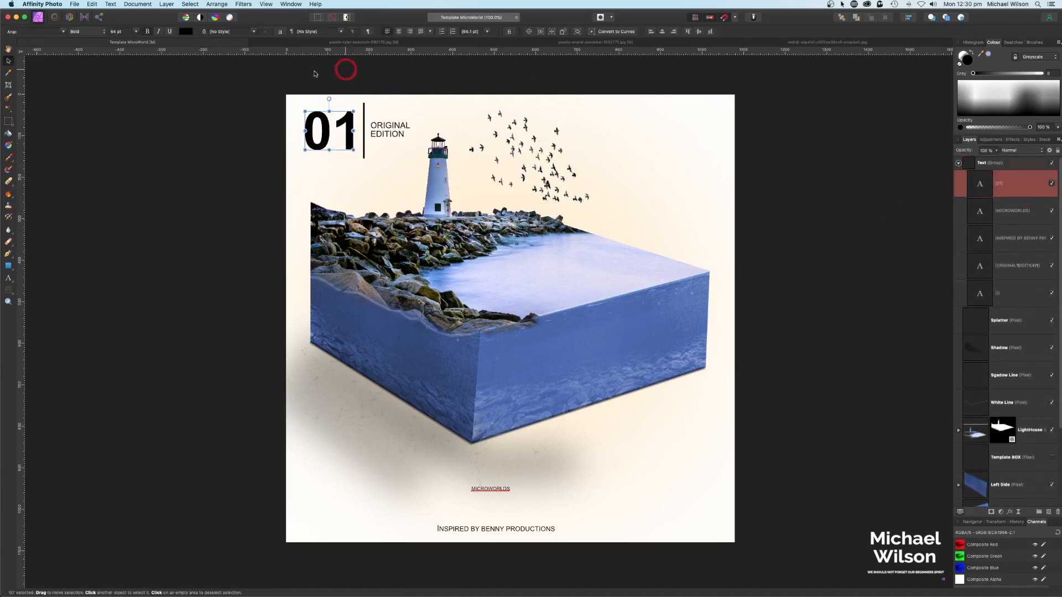
pyautogui.press('super+j')
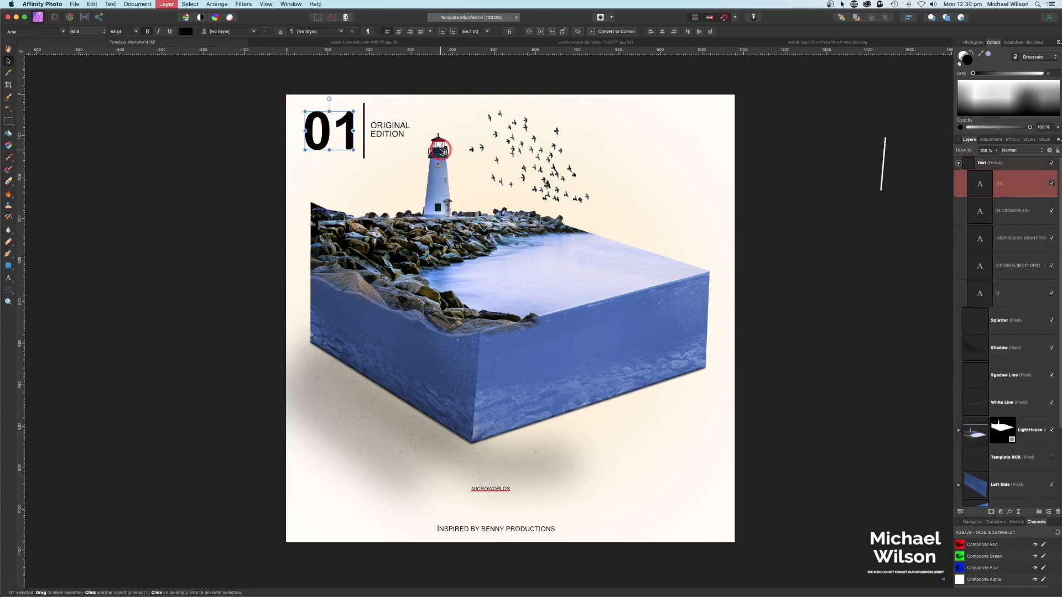
pyautogui.moveTo(311, 145); pyautogui.dragTo(380, 444)
# - Set the copied 01 text to 30 pt and replace its wording with LIGHTHOUSE
pyautogui.press('t')
pyautogui.click(330, 448)
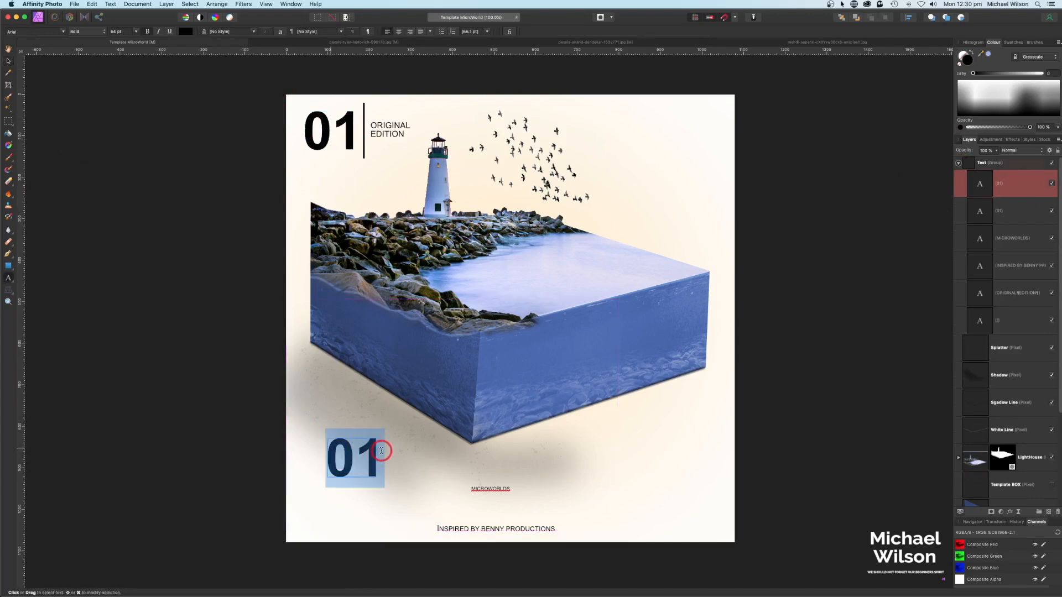
pyautogui.click(136, 36)
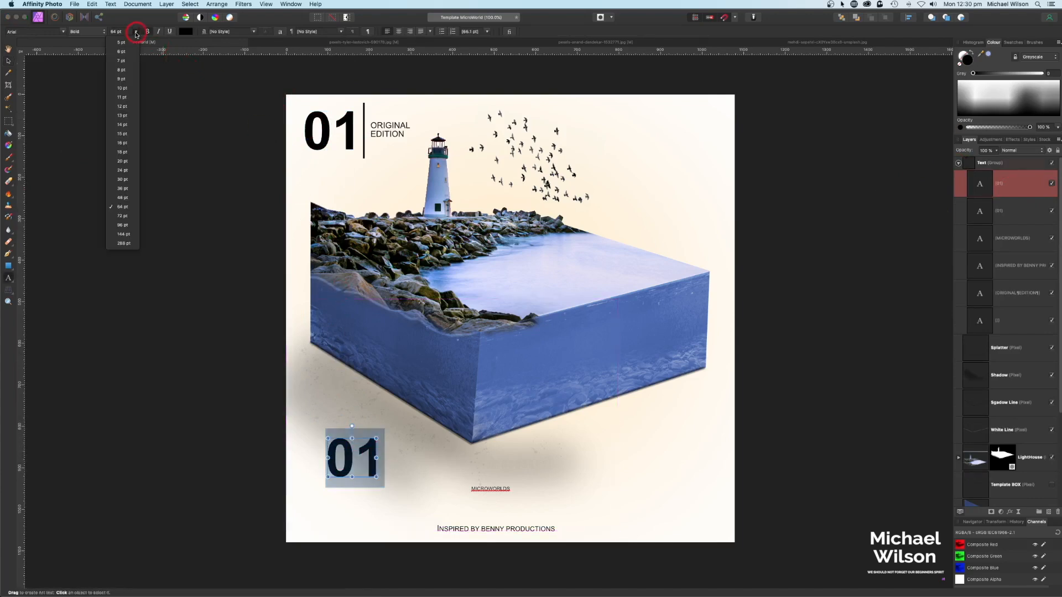
pyautogui.click(129, 179)
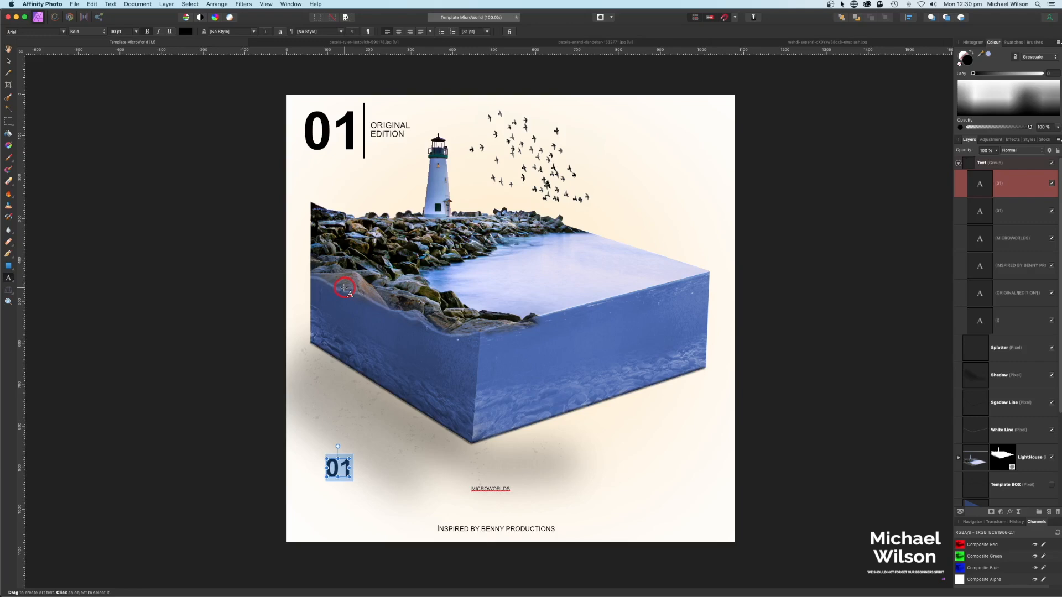
pyautogui.write('LIGHT')
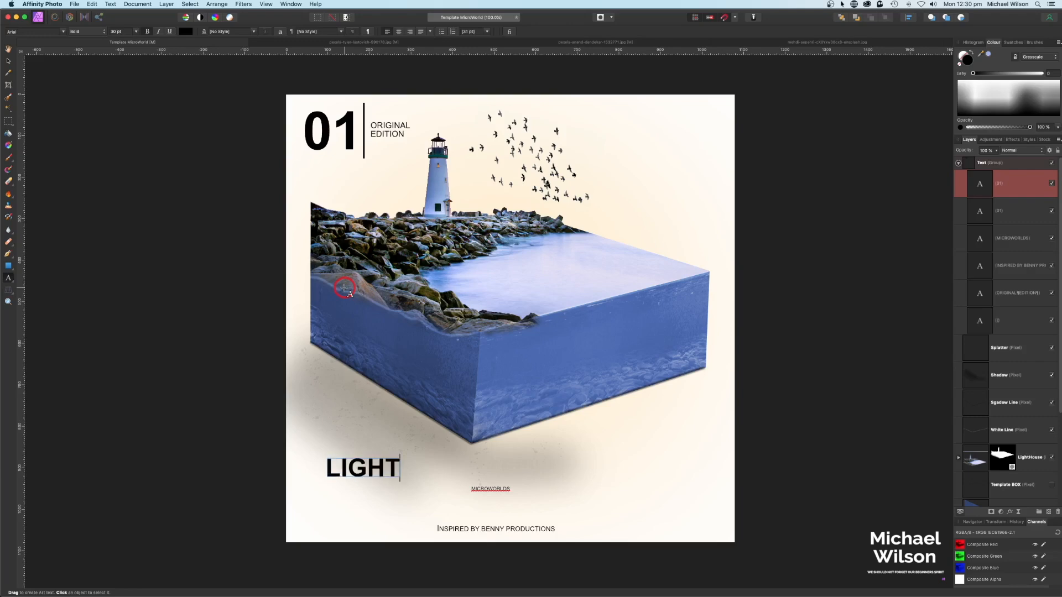
pyautogui.write('HOUSE')
pyautogui.press('Escape')
# - Position the LIGHTHOUSE title between the MICROWORLDS line and the INSPIRED BY line, then deselect it and collapse the Text group
pyautogui.moveTo(436, 478); pyautogui.dragTo(516, 519)
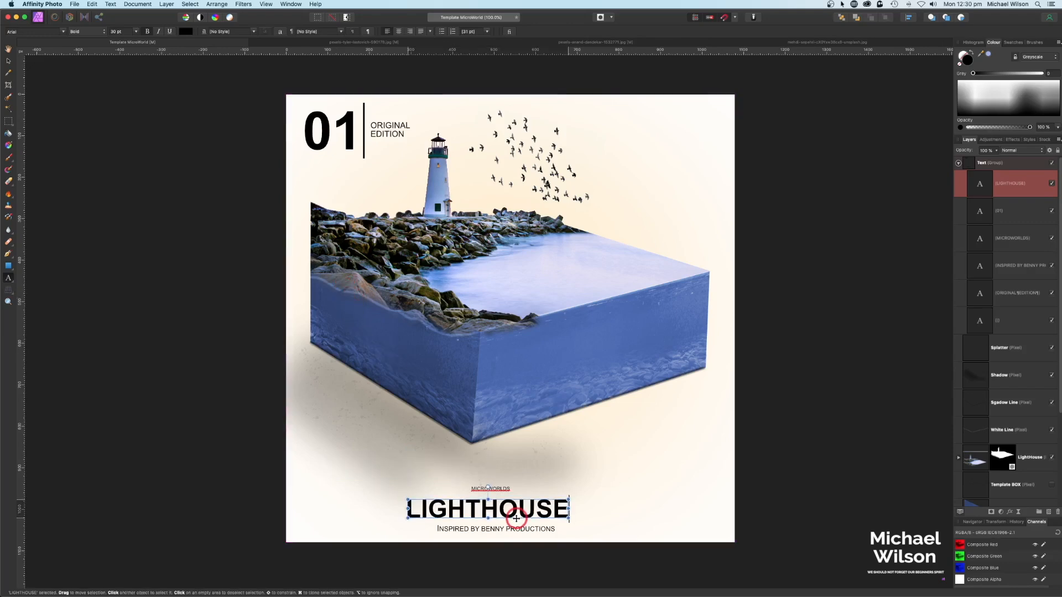
pyautogui.click(773, 472)
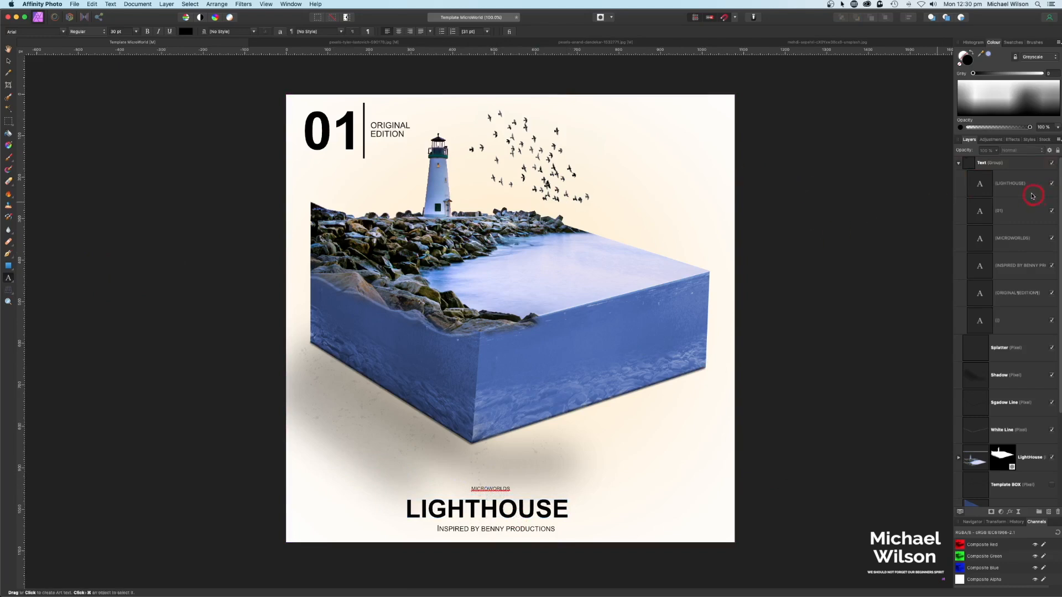
pyautogui.click(959, 164)
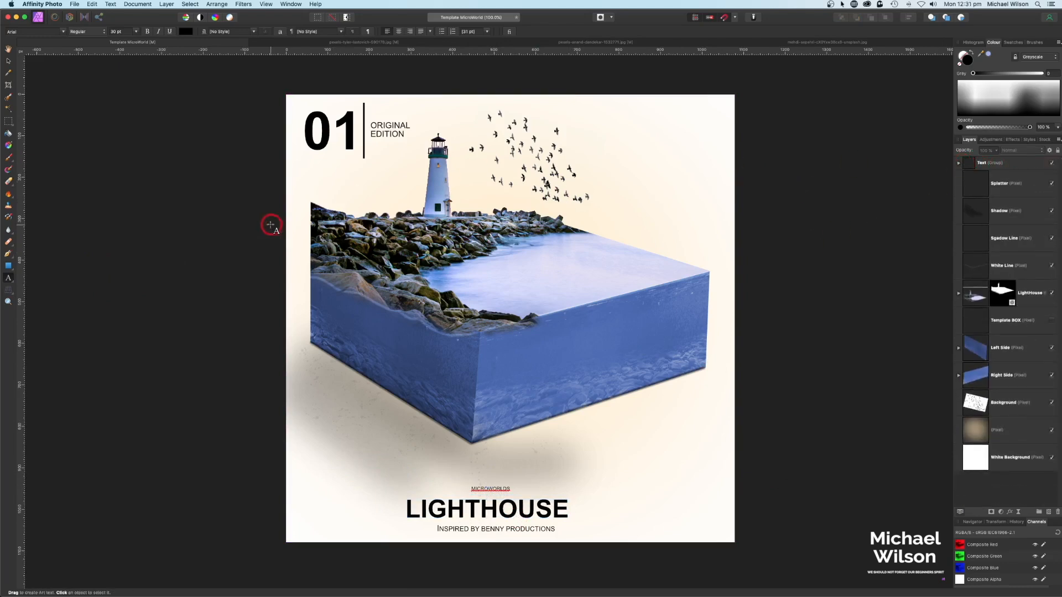
# - Select the LightHouse layer's image and activate the Erase Brush to clean up its rock edge
pyautogui.click(972, 297)
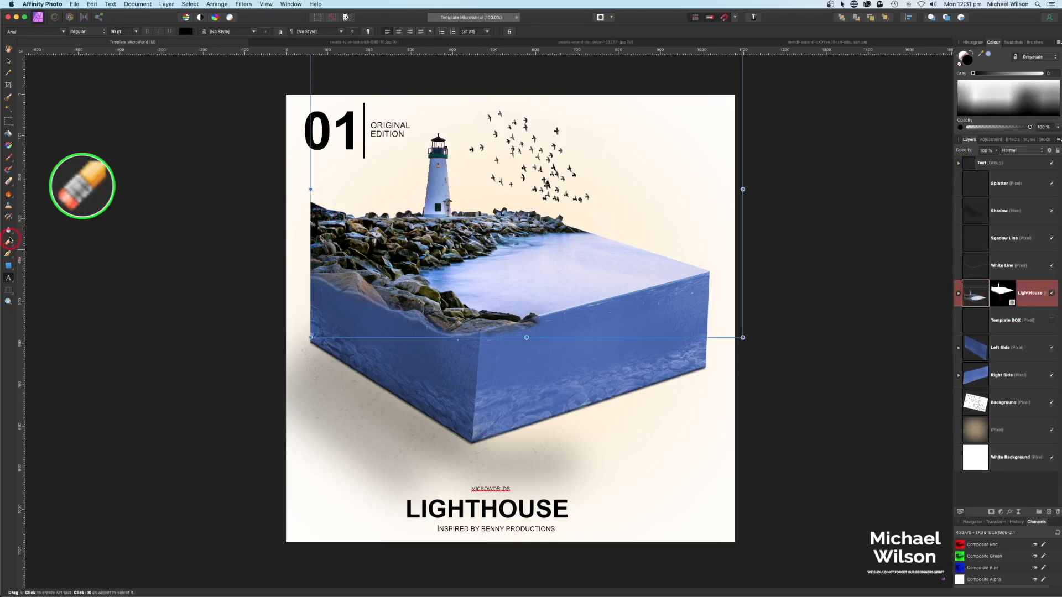
pyautogui.click(10, 184)
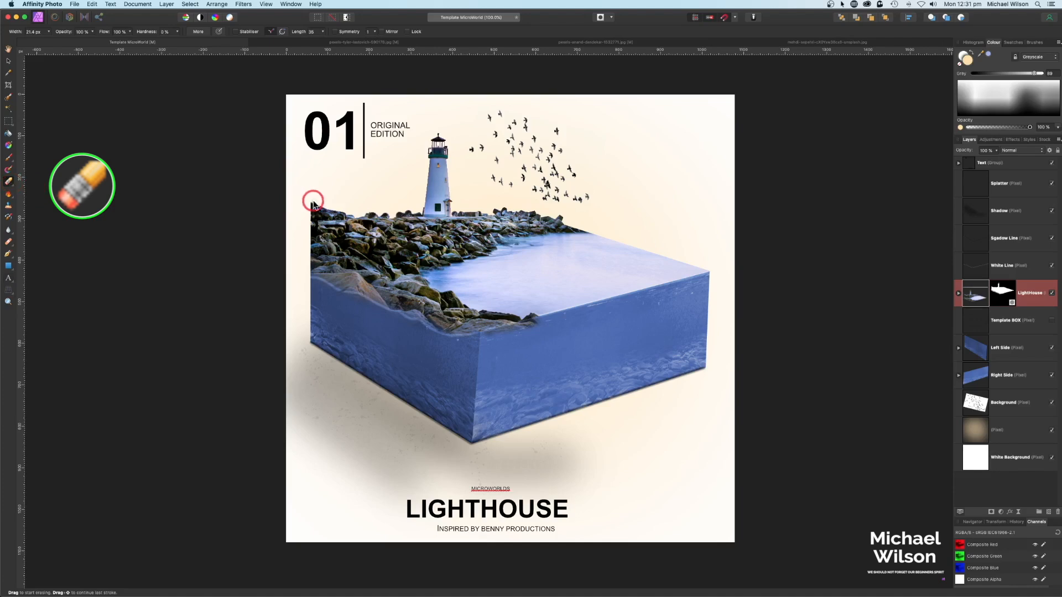